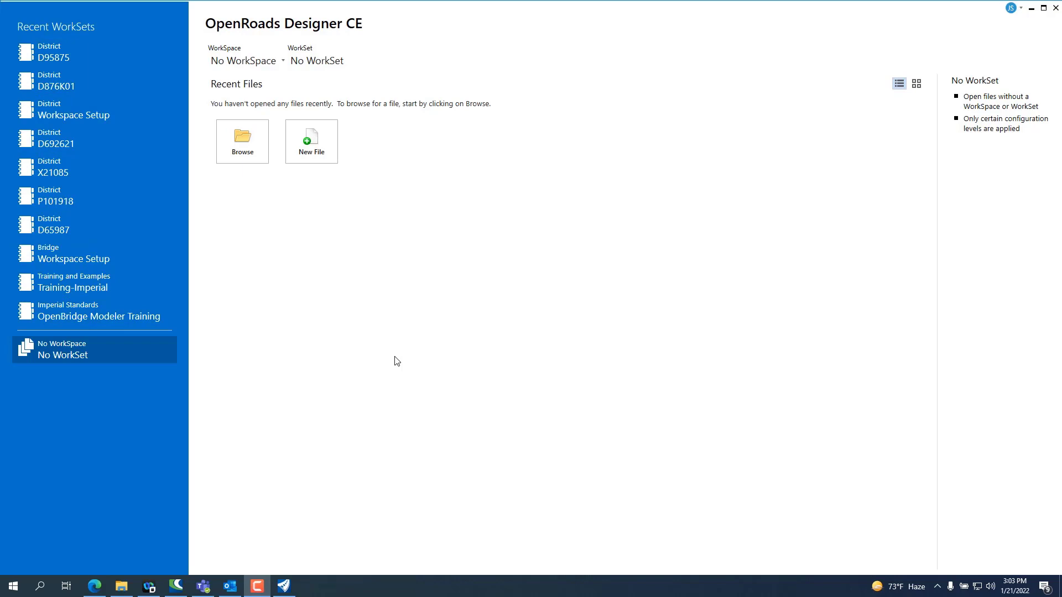
Select the District workspace, then the _Template for New WorkSet workset
{"action": "left_click", "coordinate": [282, 61]}
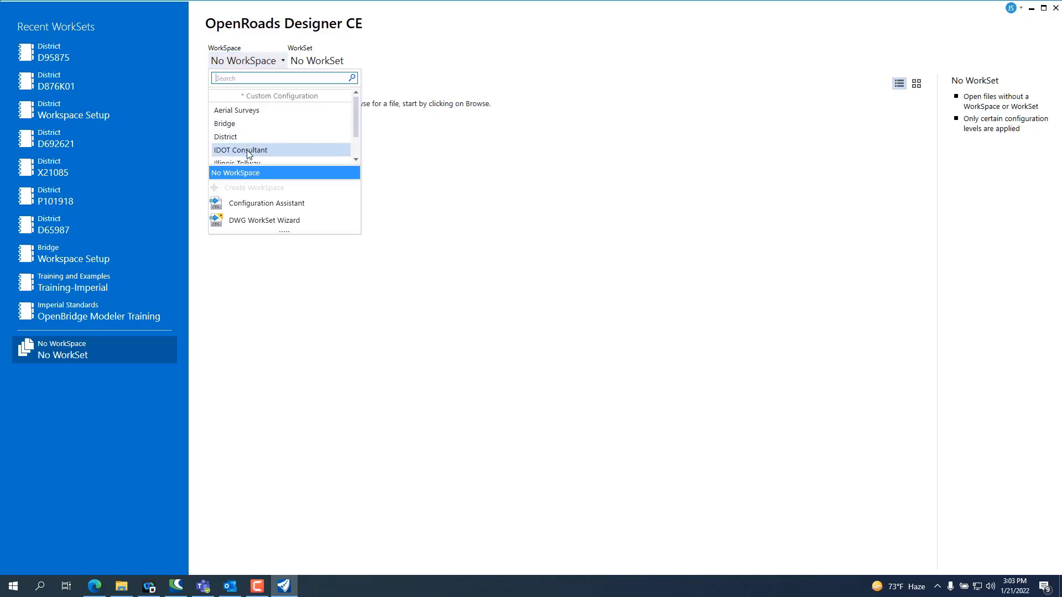
{"action": "scroll", "coordinate": [247, 157], "scroll_direction": "down", "scroll_amount": 1}
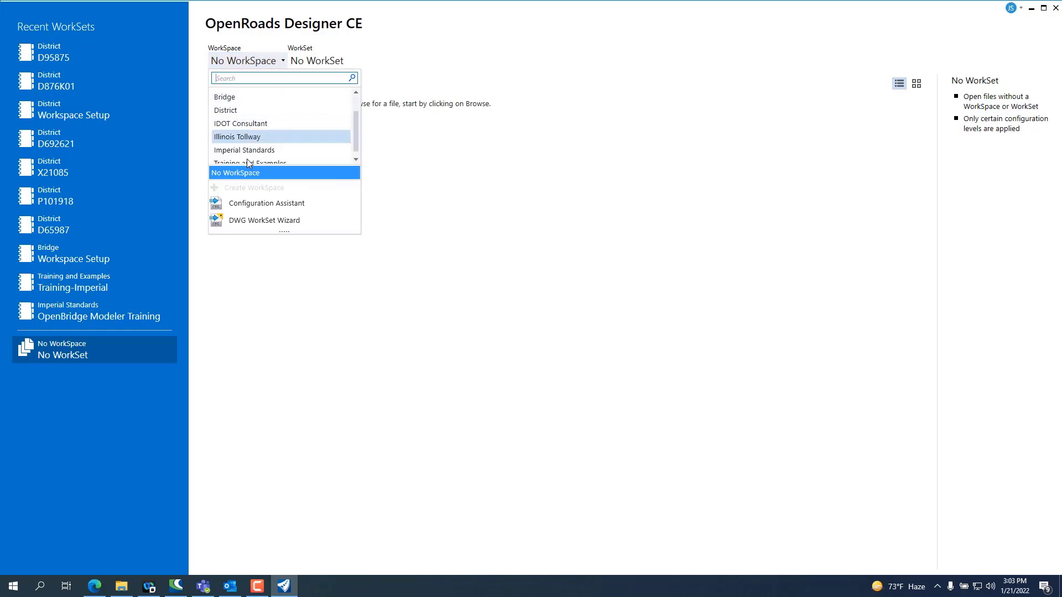
{"action": "scroll", "coordinate": [245, 127], "scroll_direction": "up", "scroll_amount": 2}
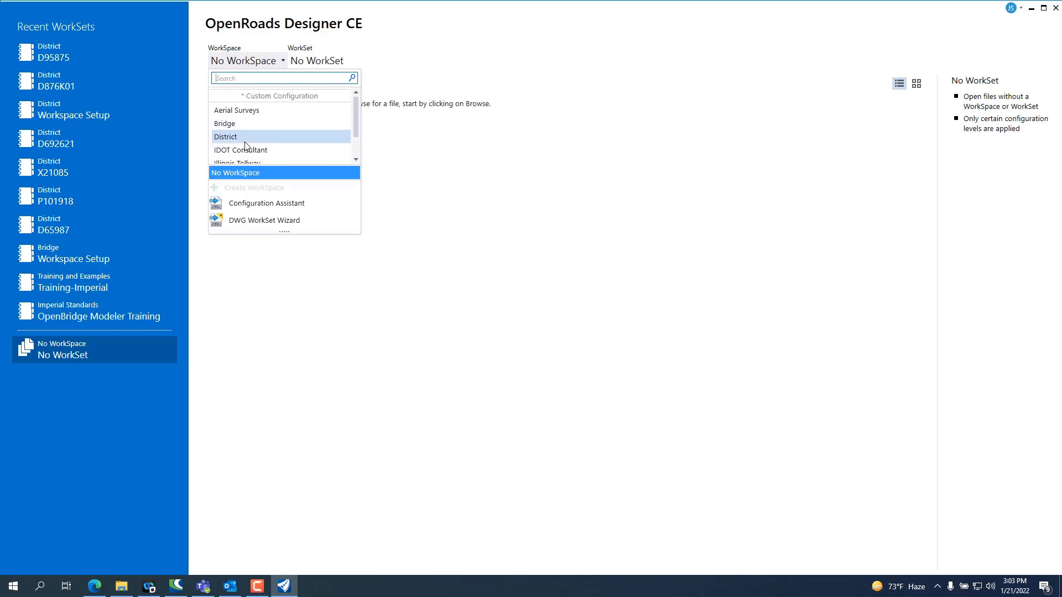
{"action": "left_click", "coordinate": [245, 138]}
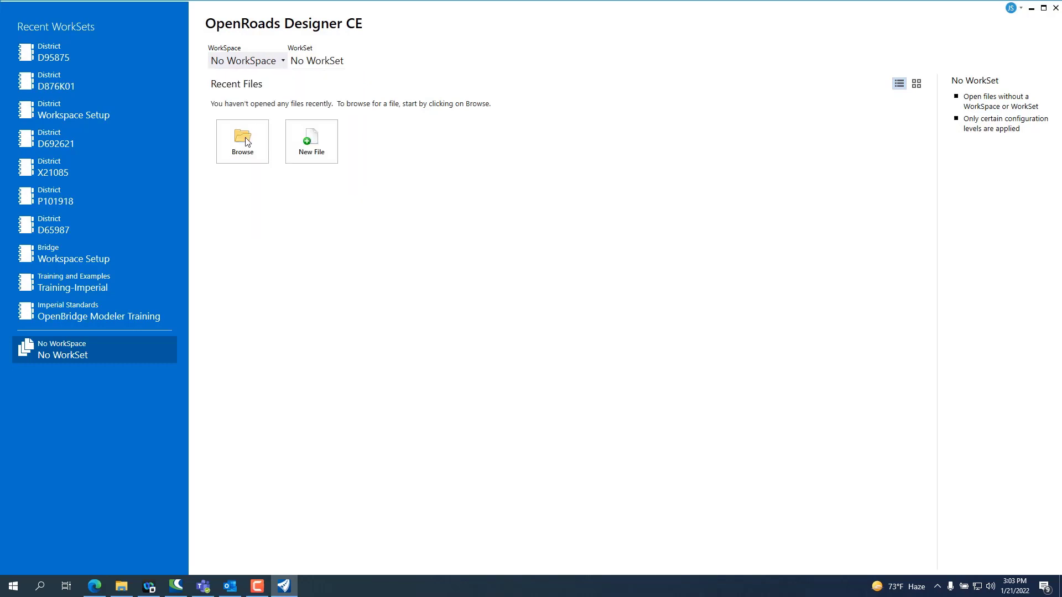
{"action": "left_click", "coordinate": [279, 62]}
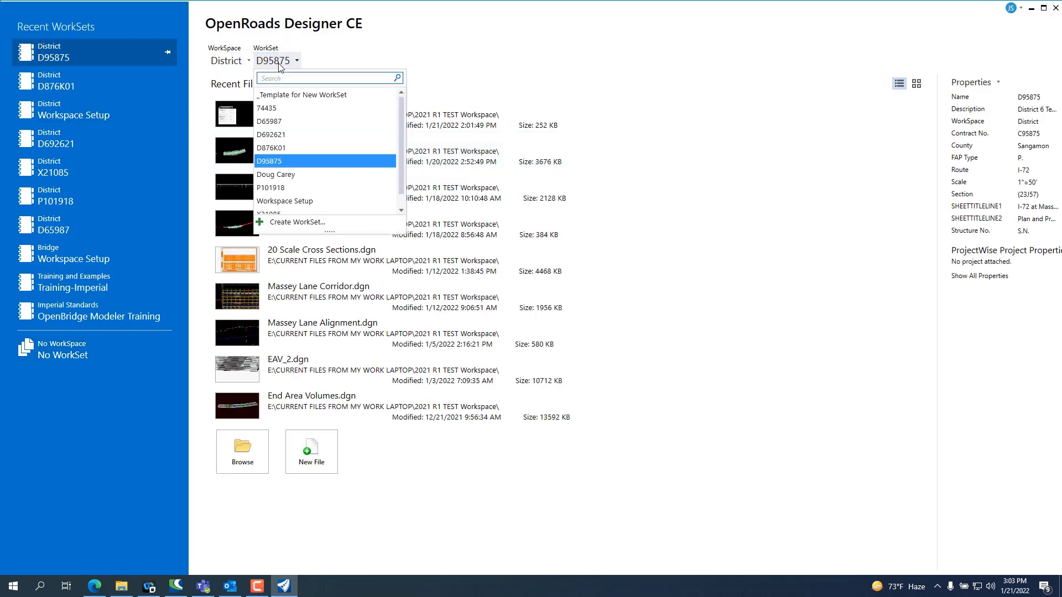
{"action": "left_click", "coordinate": [281, 93]}
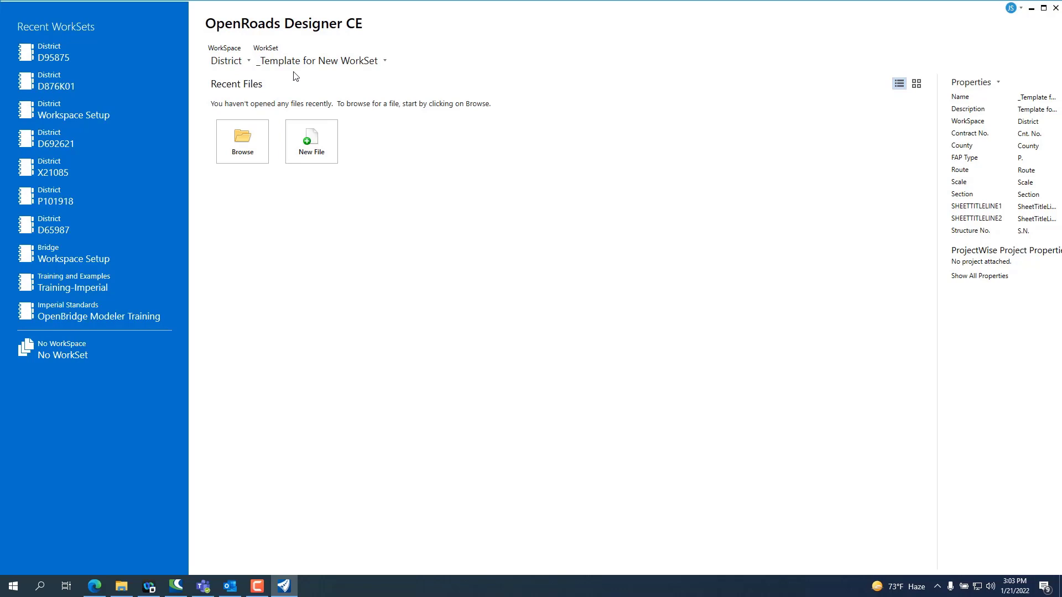
{"action": "left_click", "coordinate": [385, 63]}
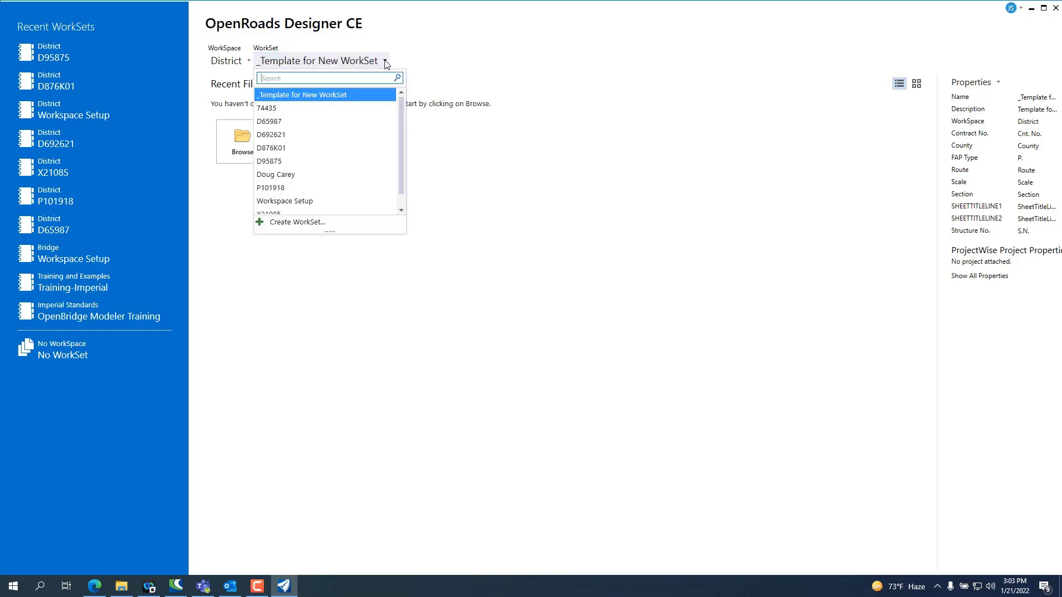
{"action": "left_click", "coordinate": [298, 222]}
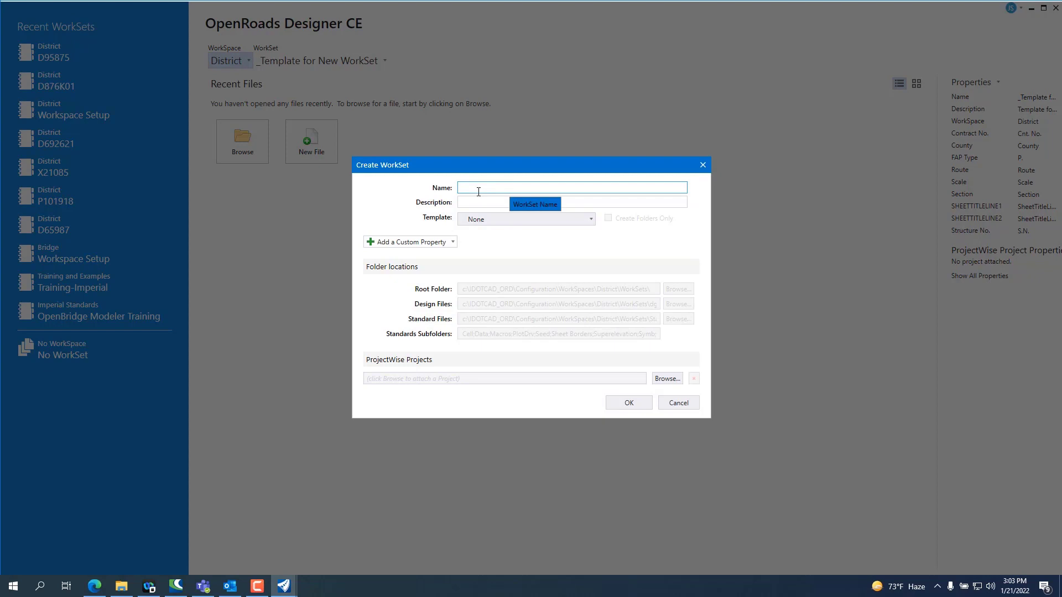
{"action": "left_click", "coordinate": [476, 220]}
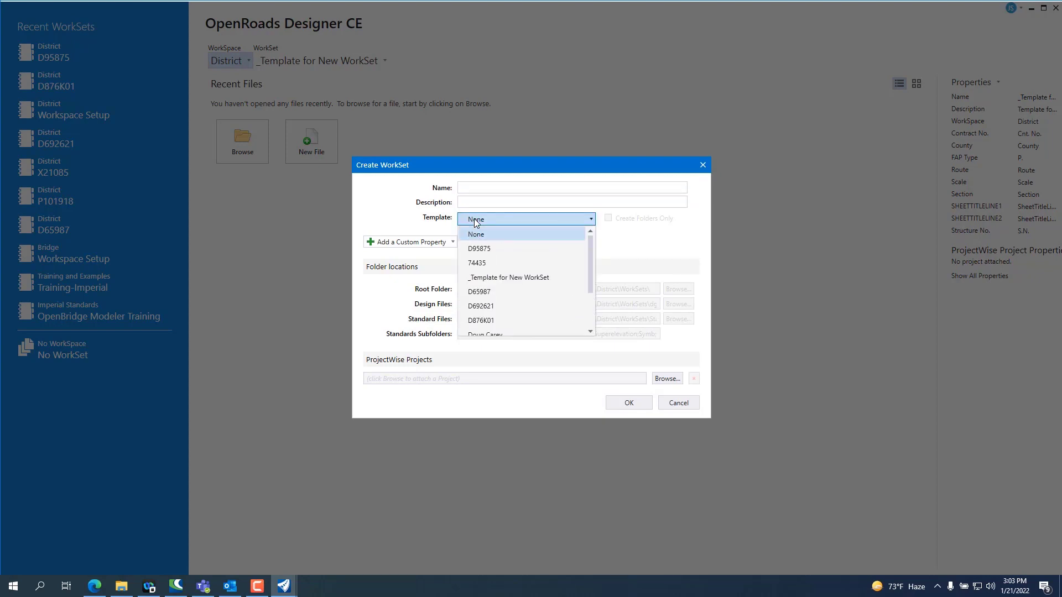
{"action": "left_click", "coordinate": [489, 277]}
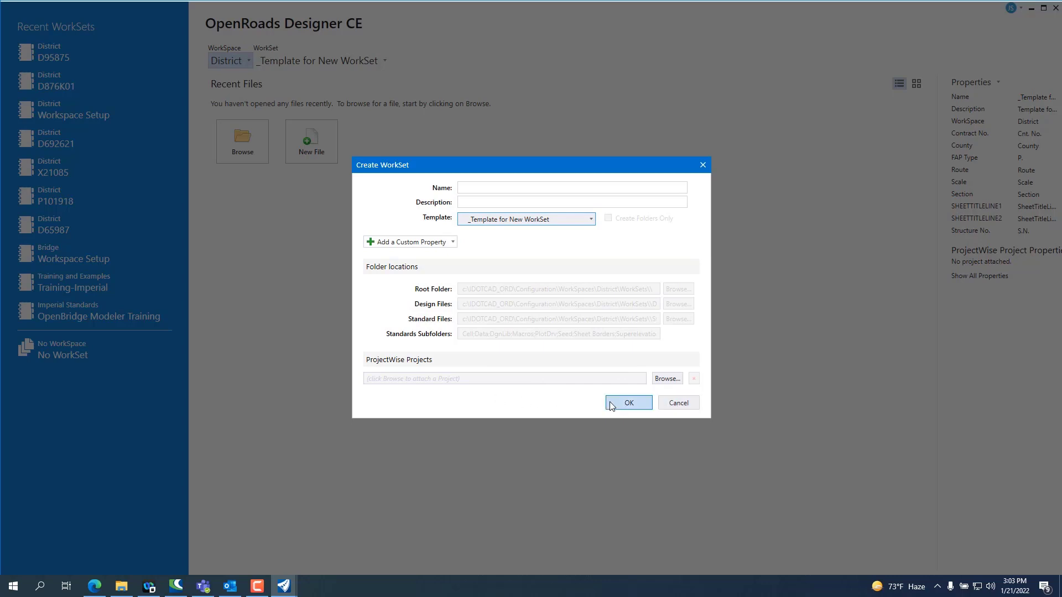
{"action": "left_click", "coordinate": [675, 404]}
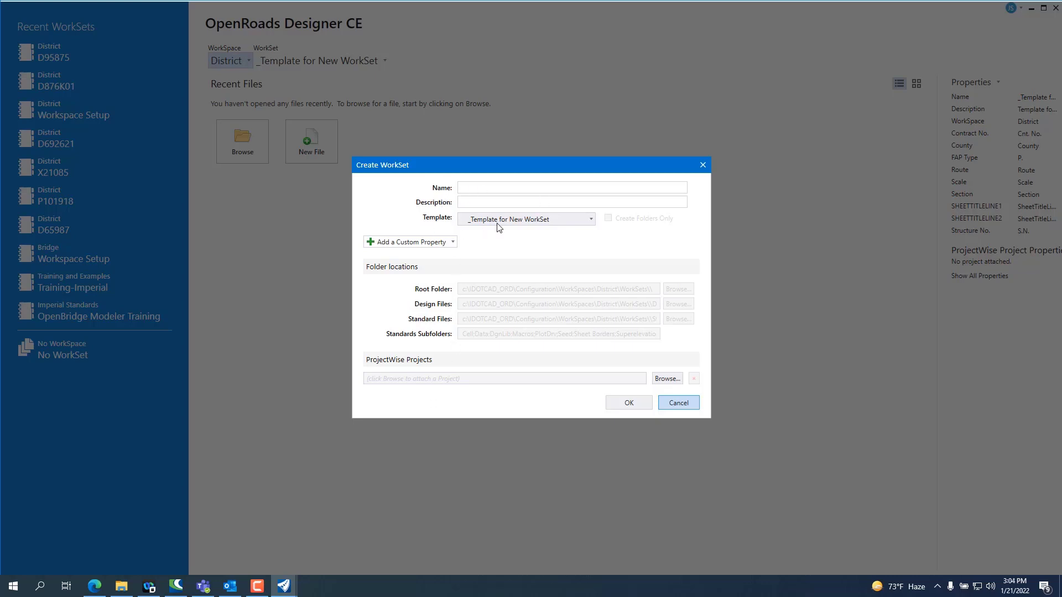
{"action": "left_click", "coordinate": [680, 402]}
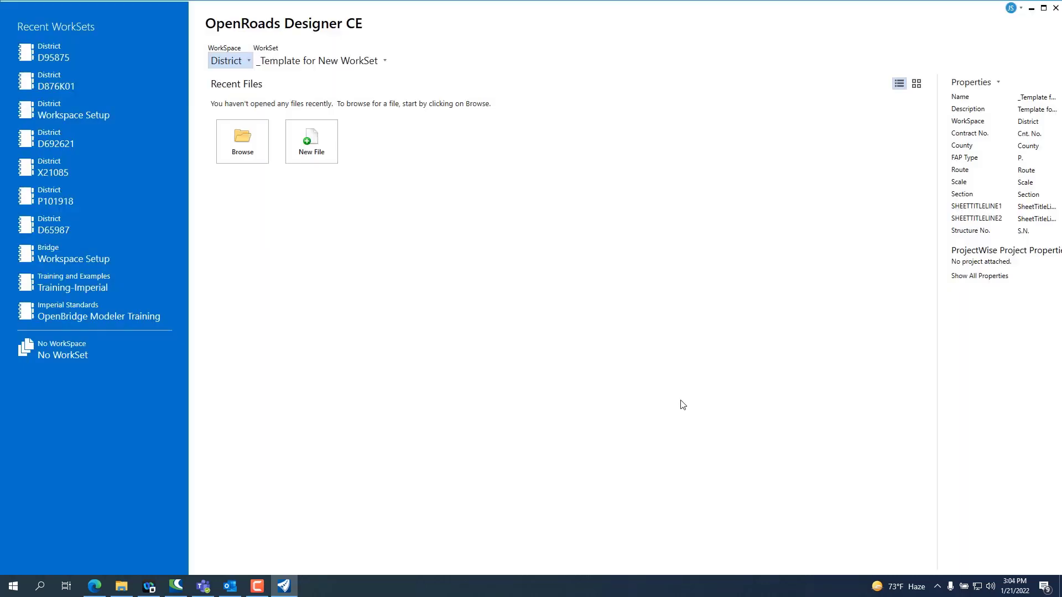
Try the D95875 workset, then Workspace Setup, viewing its properties and cancelling without changes
{"action": "left_click", "coordinate": [293, 65]}
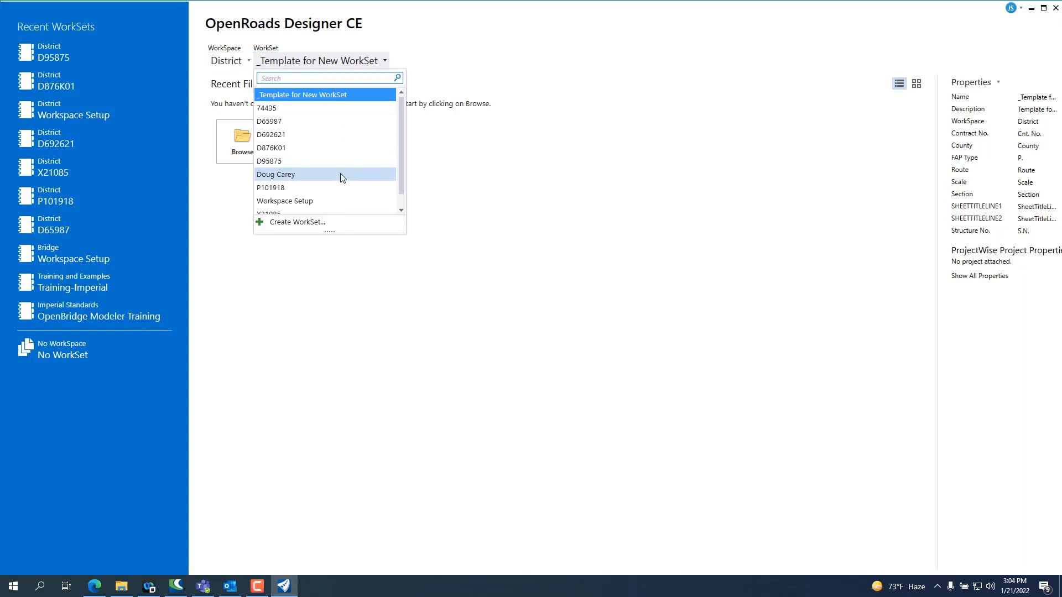
{"action": "left_click", "coordinate": [332, 161]}
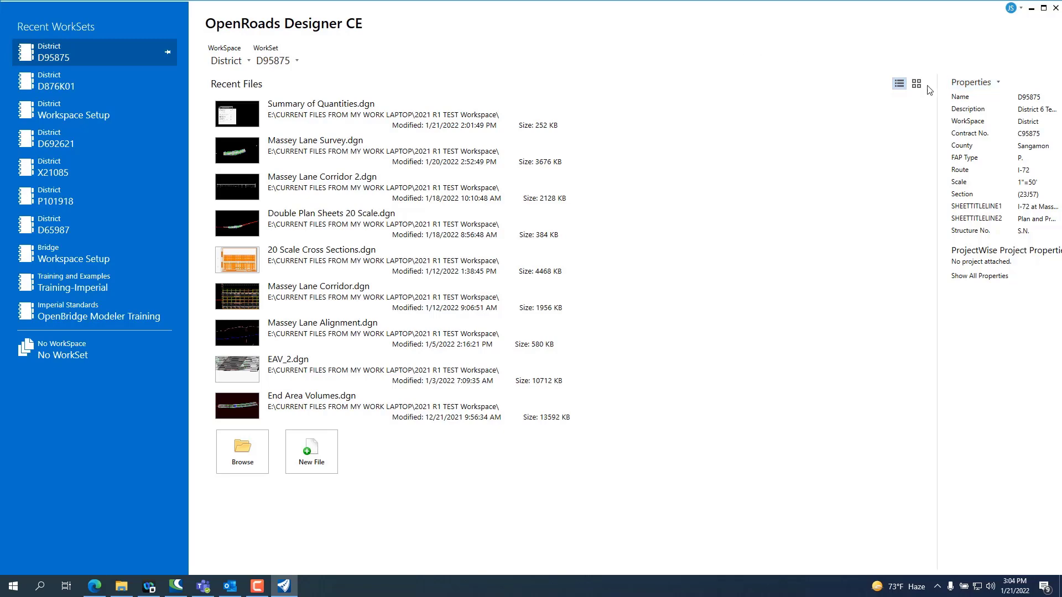
{"action": "left_click", "coordinate": [279, 61]}
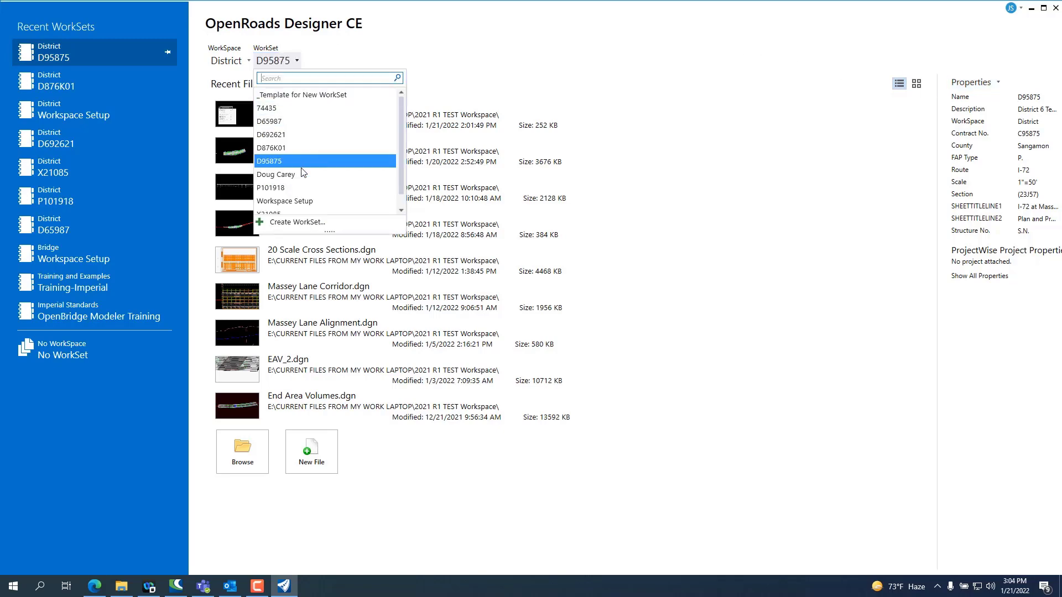
{"action": "left_click", "coordinate": [301, 201]}
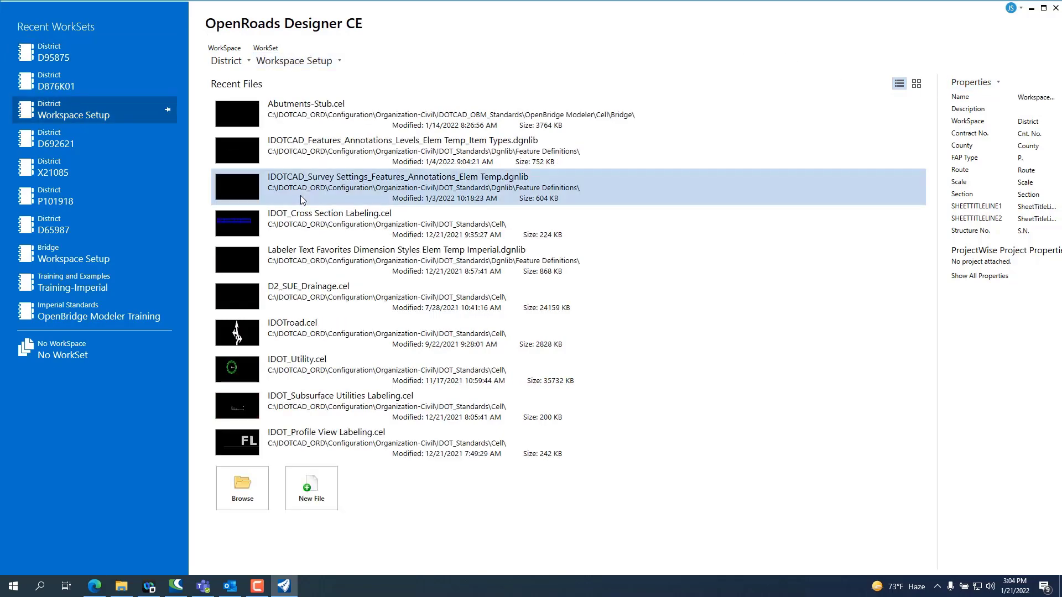
{"action": "left_click", "coordinate": [990, 82]}
{"action": "left_click", "coordinate": [995, 103]}
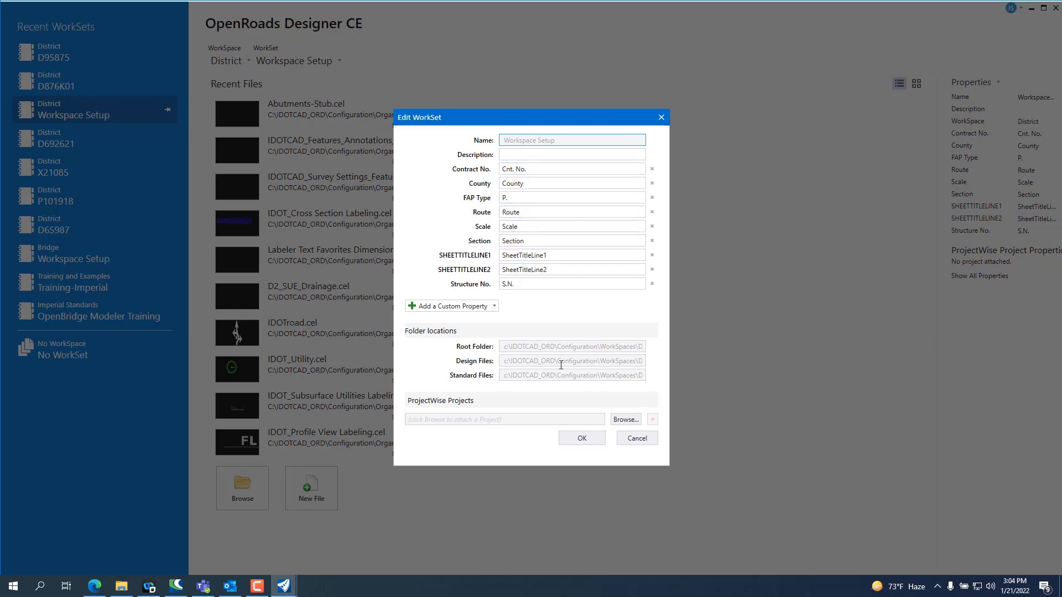
{"action": "left_click", "coordinate": [633, 440]}
Switch back to the D95875 workset and bring up its property options
{"action": "left_click", "coordinate": [309, 56]}
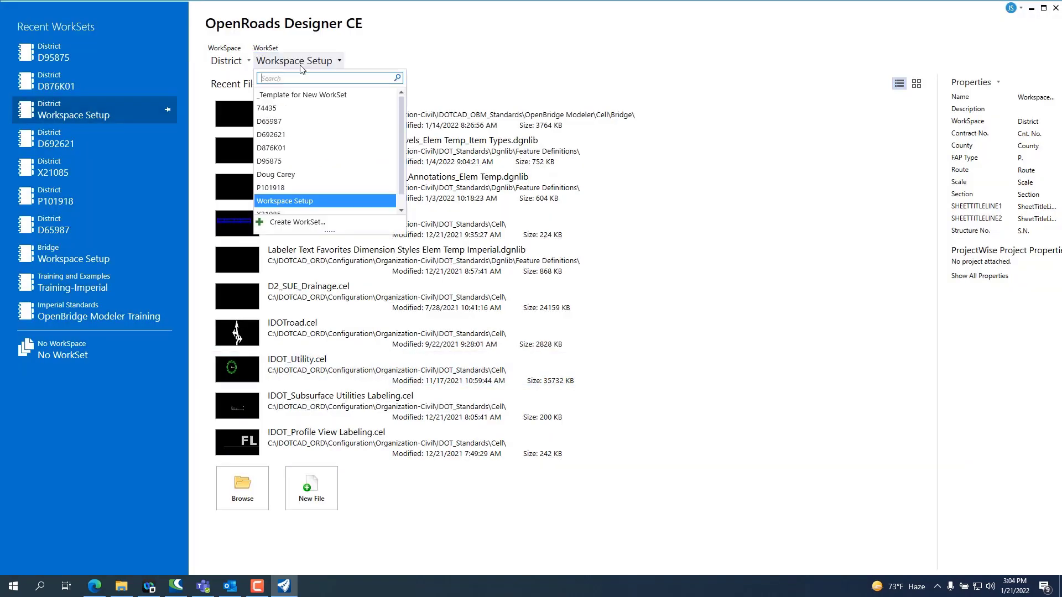
{"action": "left_click", "coordinate": [284, 159]}
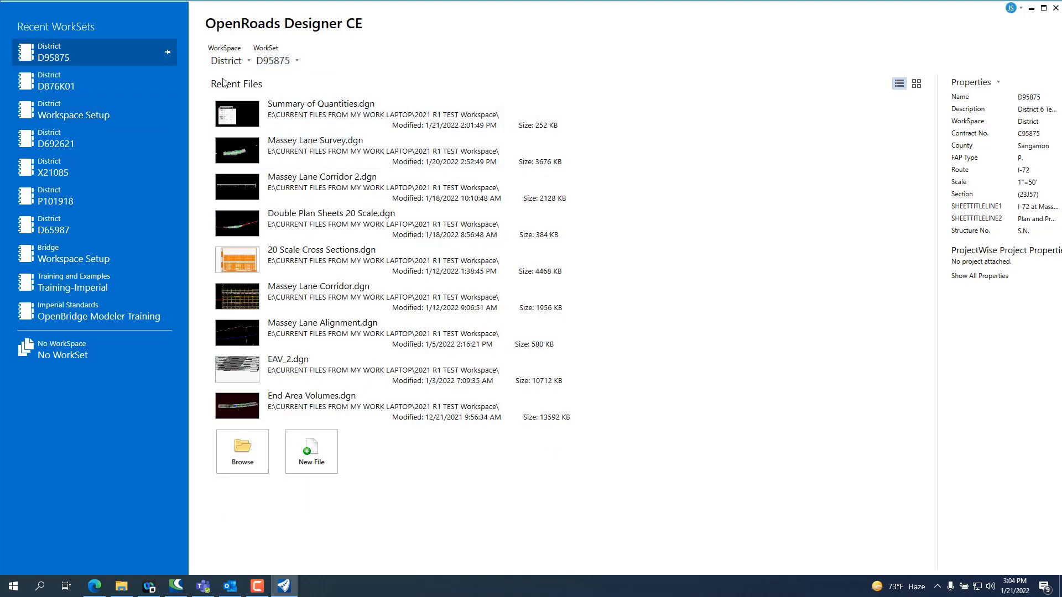
{"action": "left_click", "coordinate": [998, 82]}
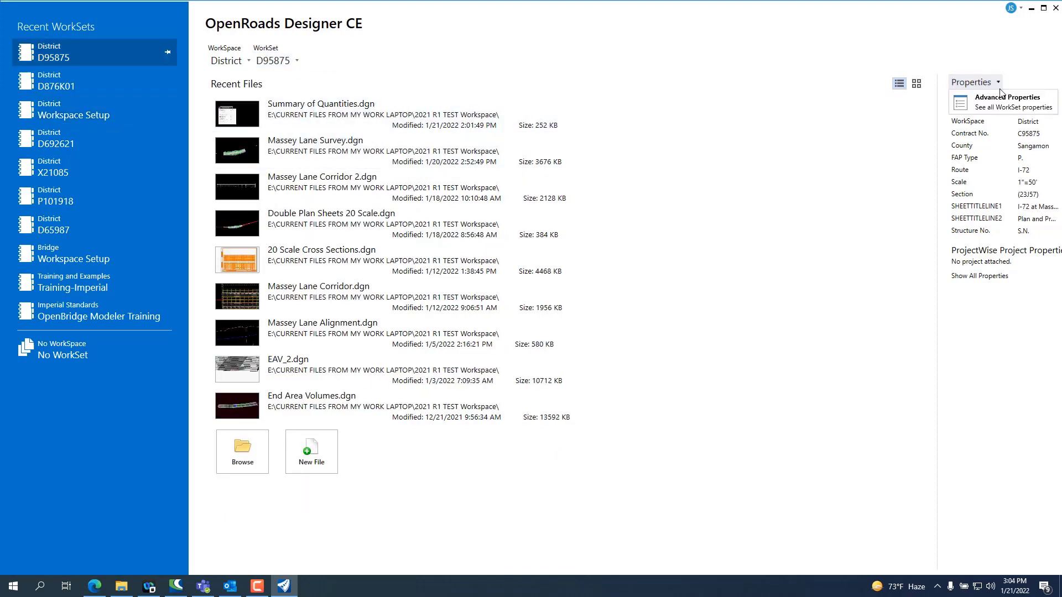
{"action": "left_click", "coordinate": [981, 106]}
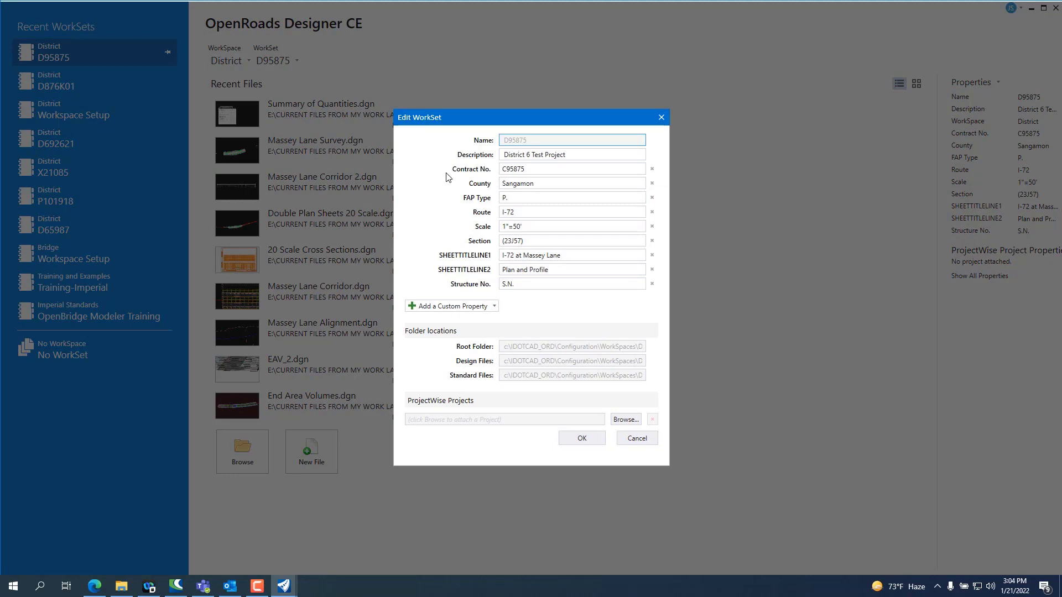
{"action": "left_click", "coordinate": [560, 154]}
{"action": "left_click", "coordinate": [511, 285]}
{"action": "left_click", "coordinate": [506, 270]}
{"action": "left_click", "coordinate": [628, 439]}
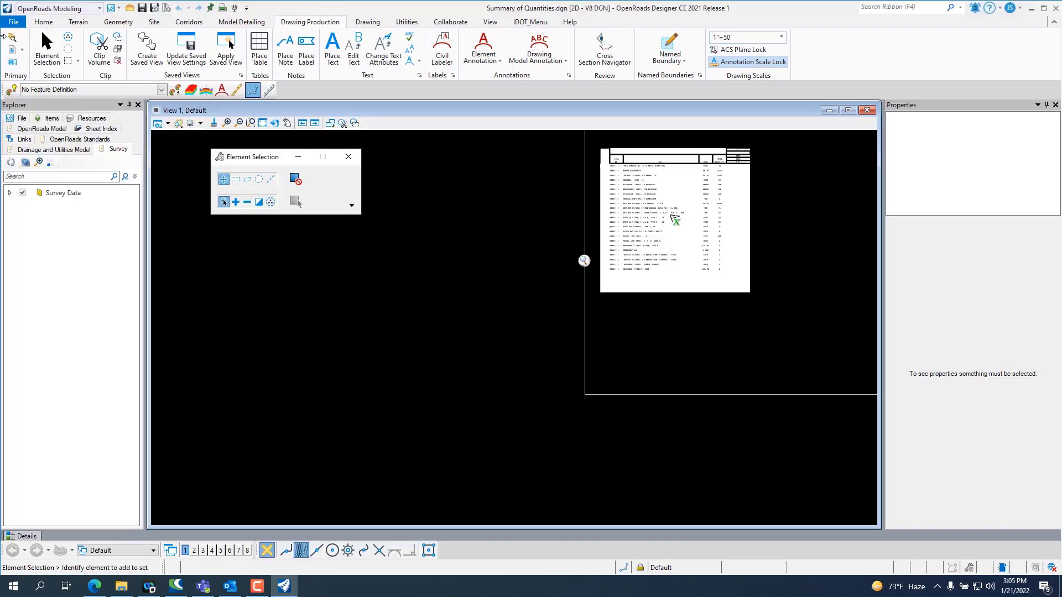
{"action": "left_click", "coordinate": [15, 24]}
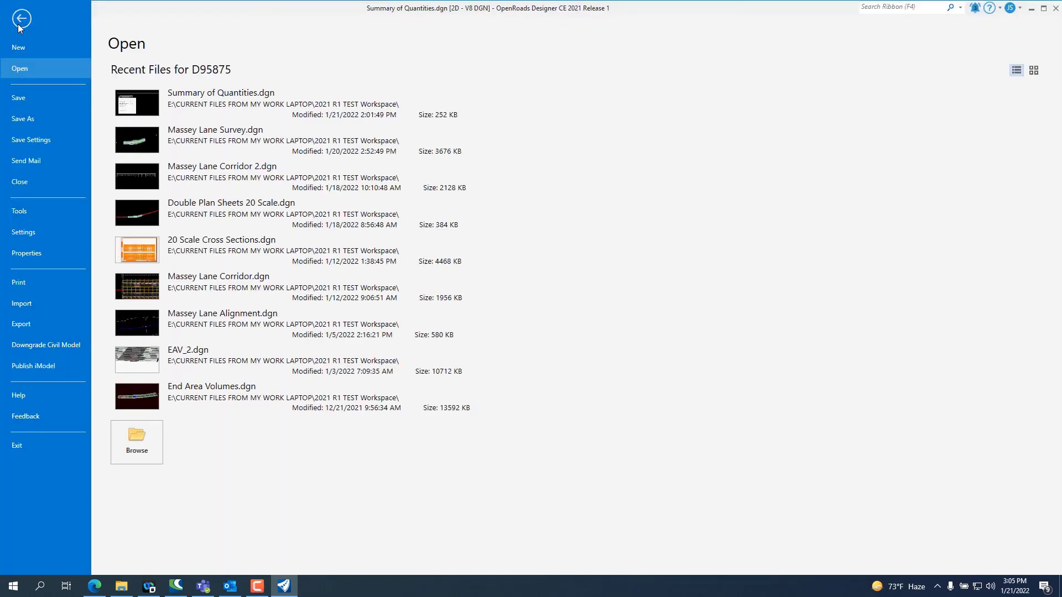
{"action": "left_click", "coordinate": [20, 22]}
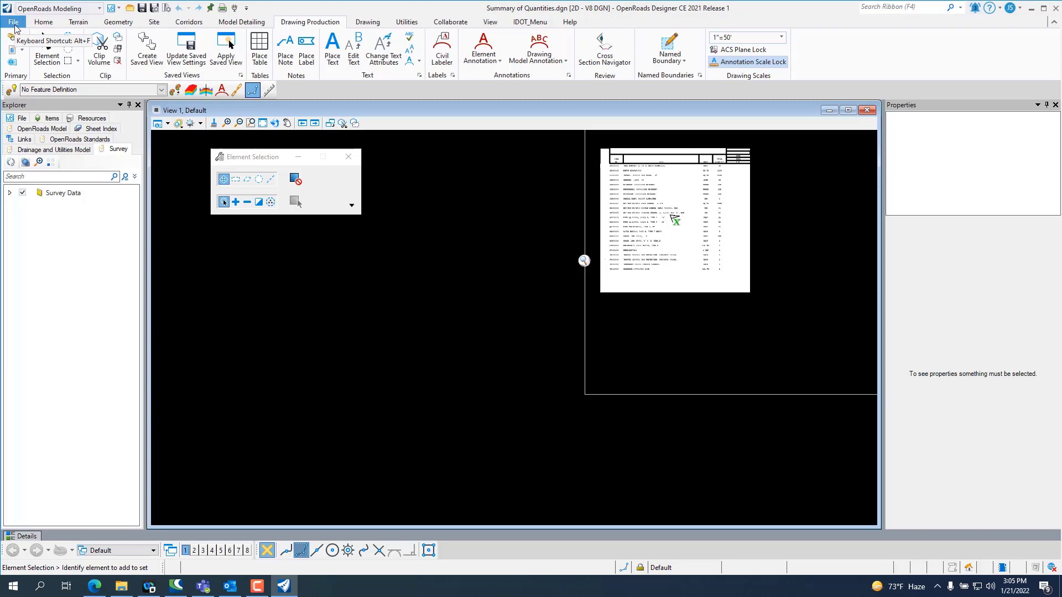
{"action": "left_click", "coordinate": [14, 28]}
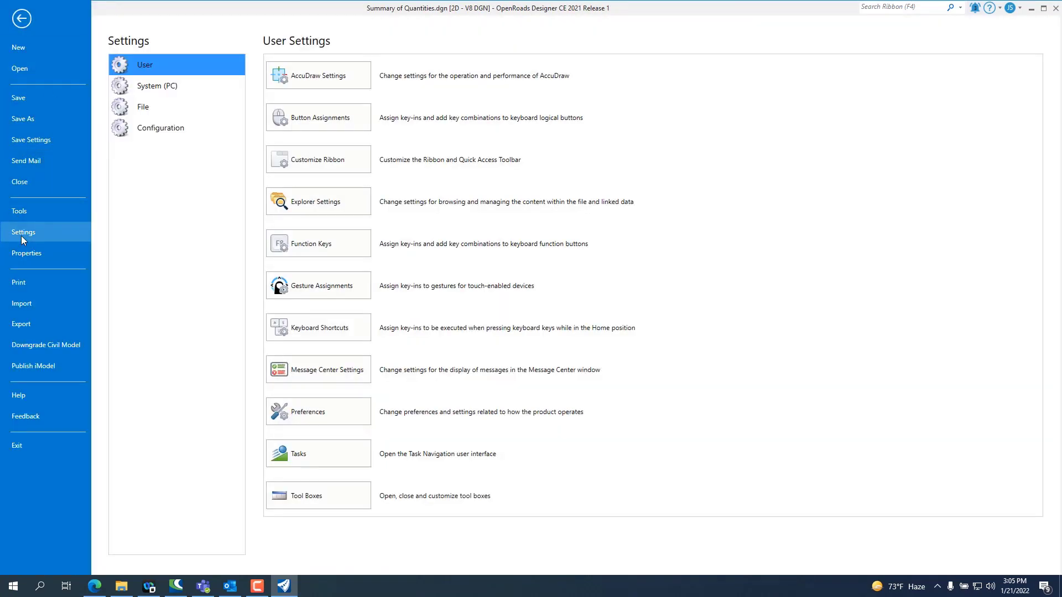
{"action": "left_click", "coordinate": [145, 107]}
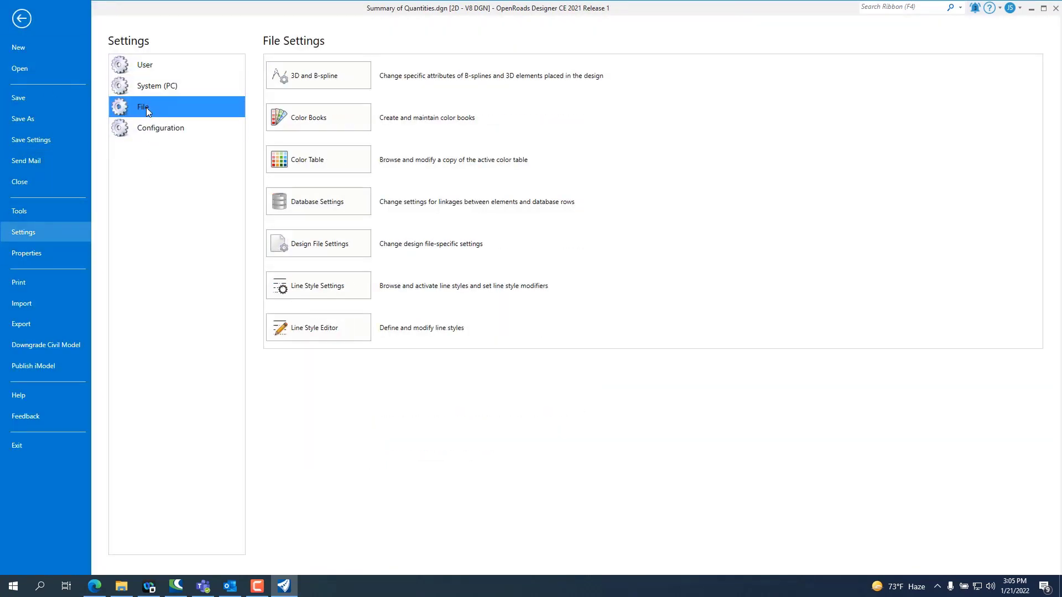
{"action": "left_click", "coordinate": [308, 253]}
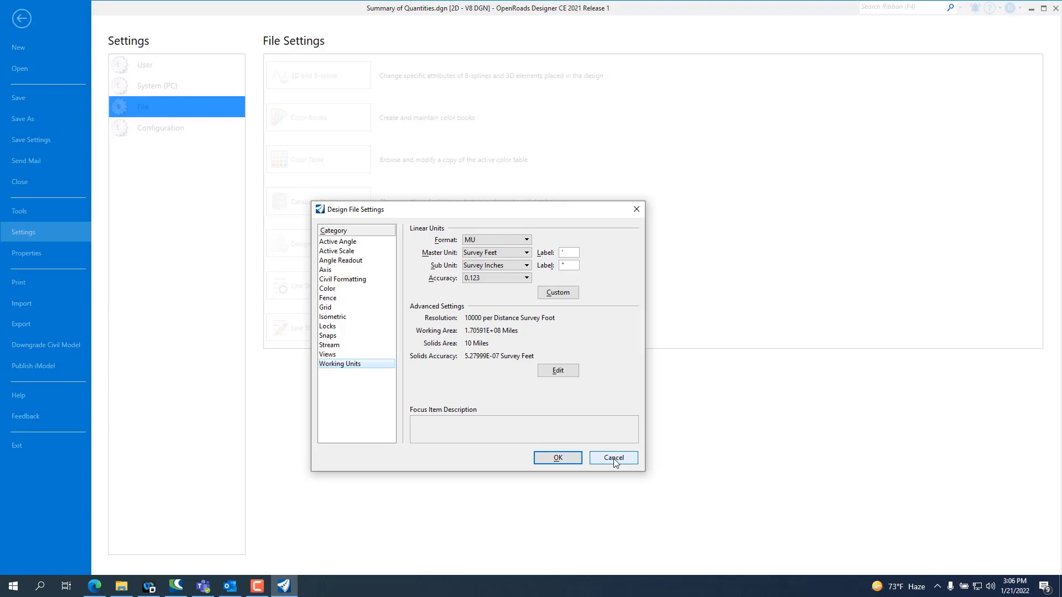
{"action": "left_click", "coordinate": [614, 458]}
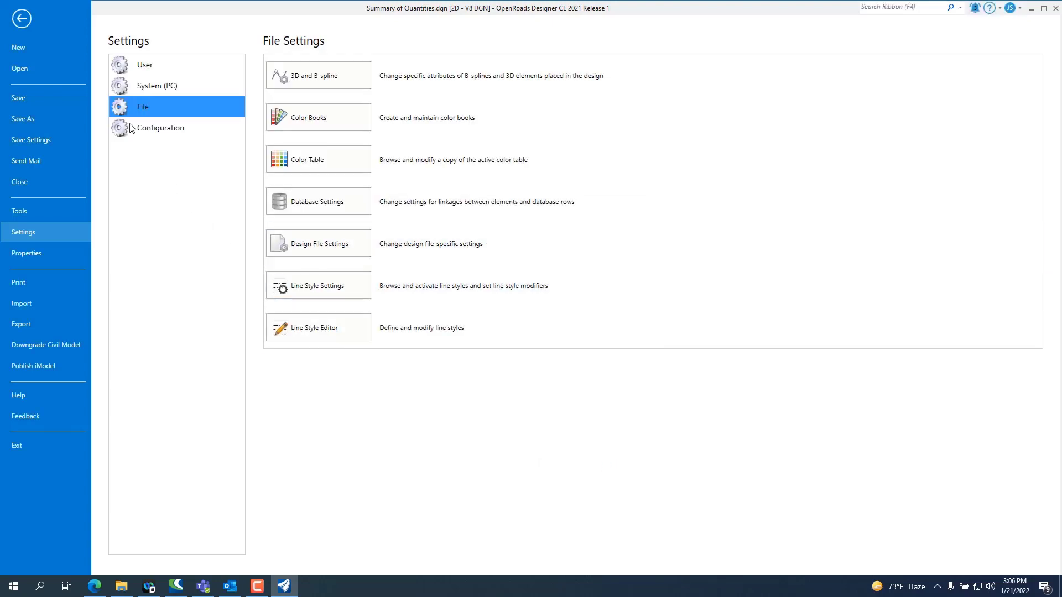
{"action": "left_click", "coordinate": [22, 22]}
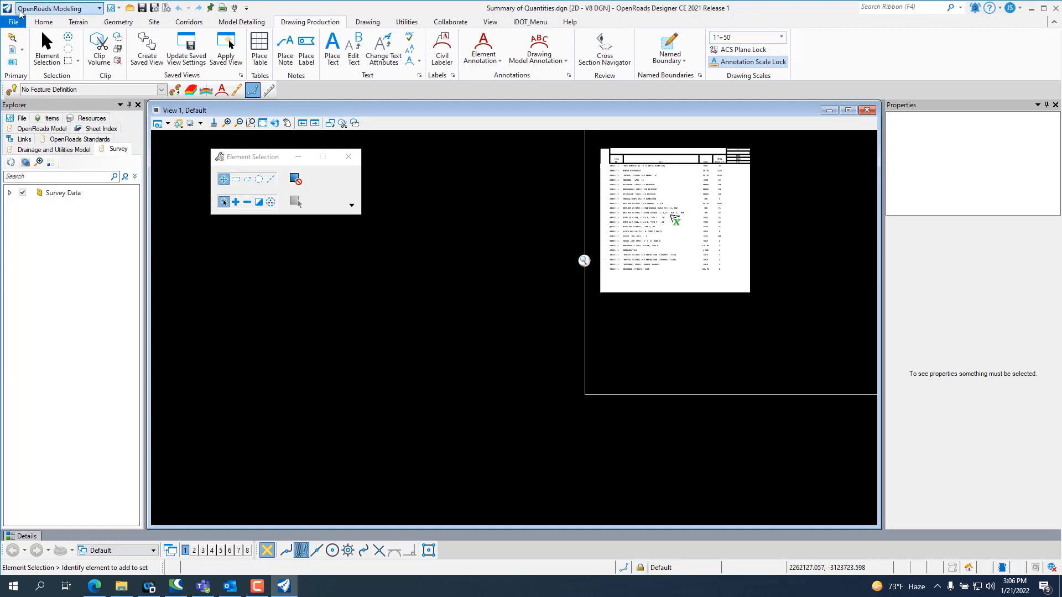
Go to the Home tab and open Massey Lane Survey.dgn from the File page
{"action": "left_click", "coordinate": [43, 22]}
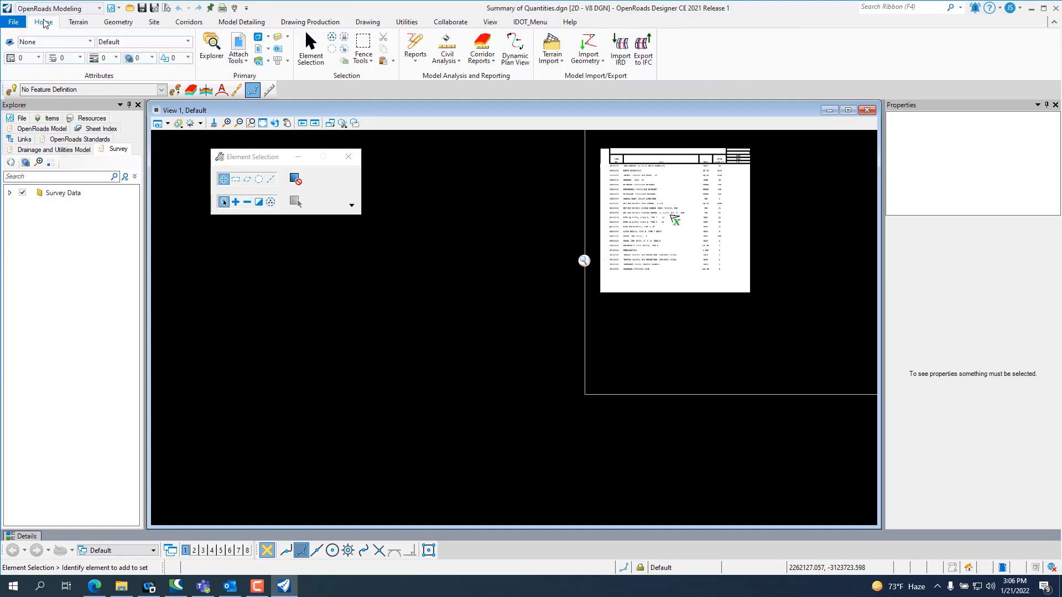
{"action": "left_click", "coordinate": [14, 22]}
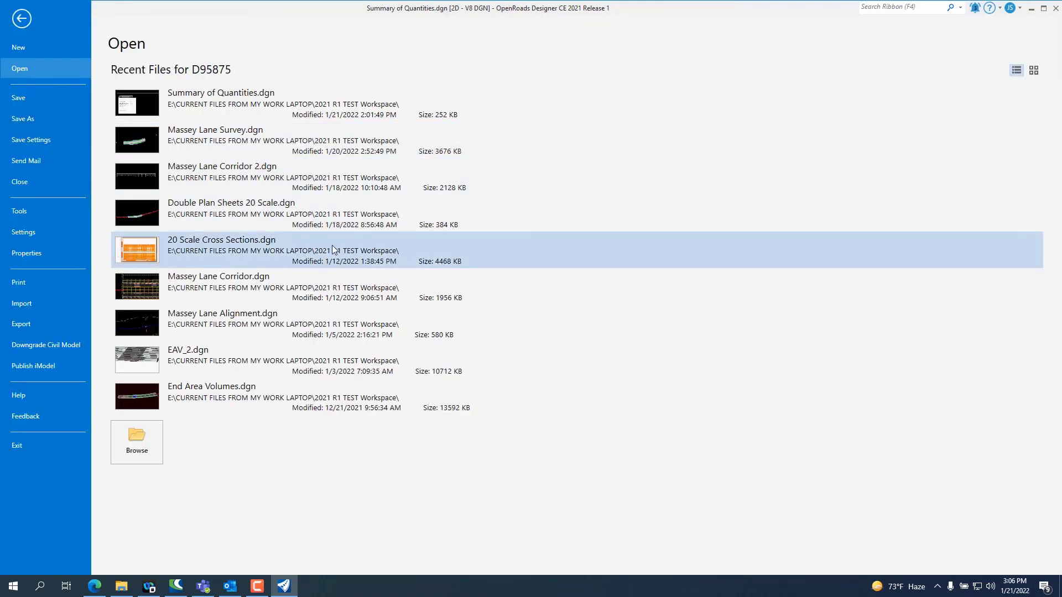
{"action": "key", "text": "Escape"}
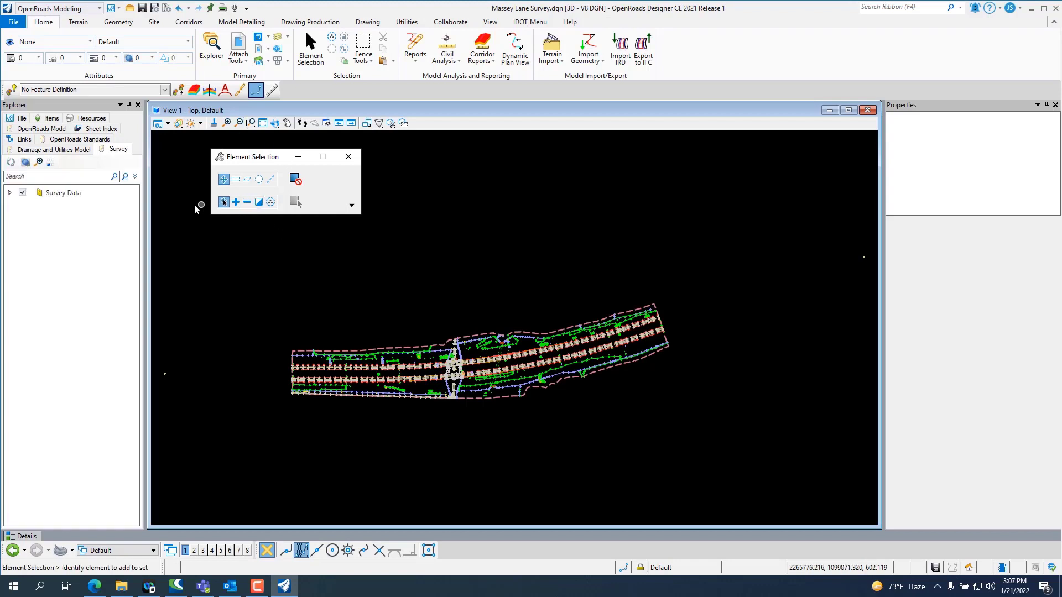
Expand Survey Data and Field Books in the survey tree to list Field Book 1's items
{"action": "left_click", "coordinate": [11, 197]}
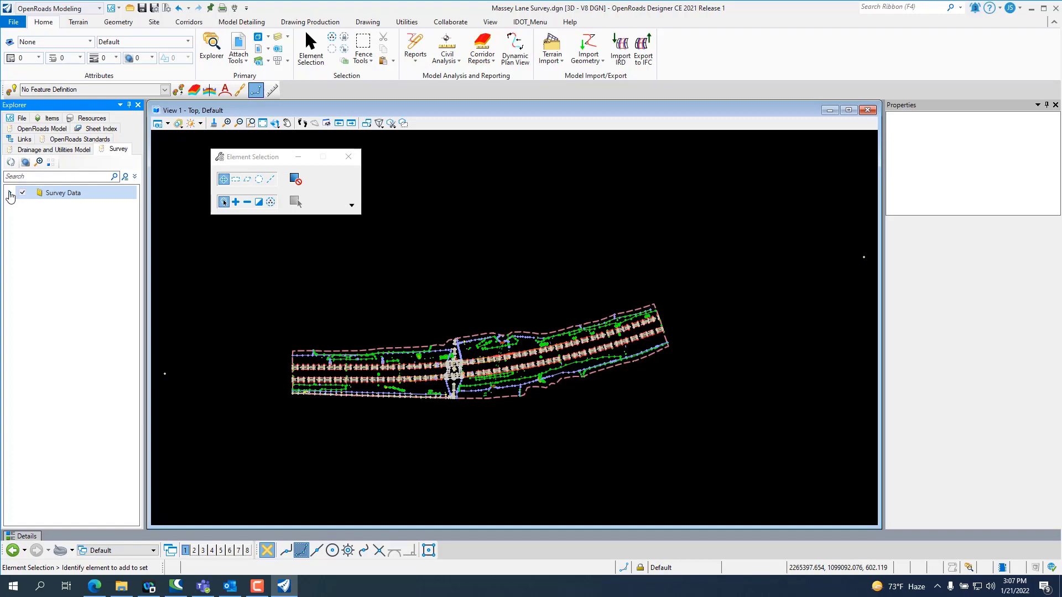
{"action": "left_click", "coordinate": [10, 192]}
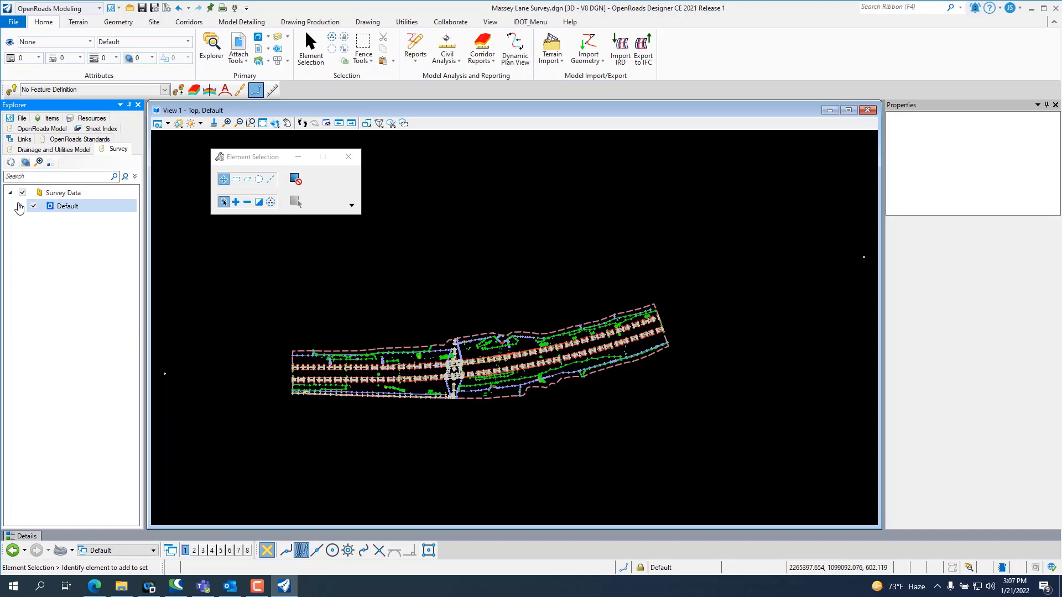
{"action": "left_click", "coordinate": [31, 219]}
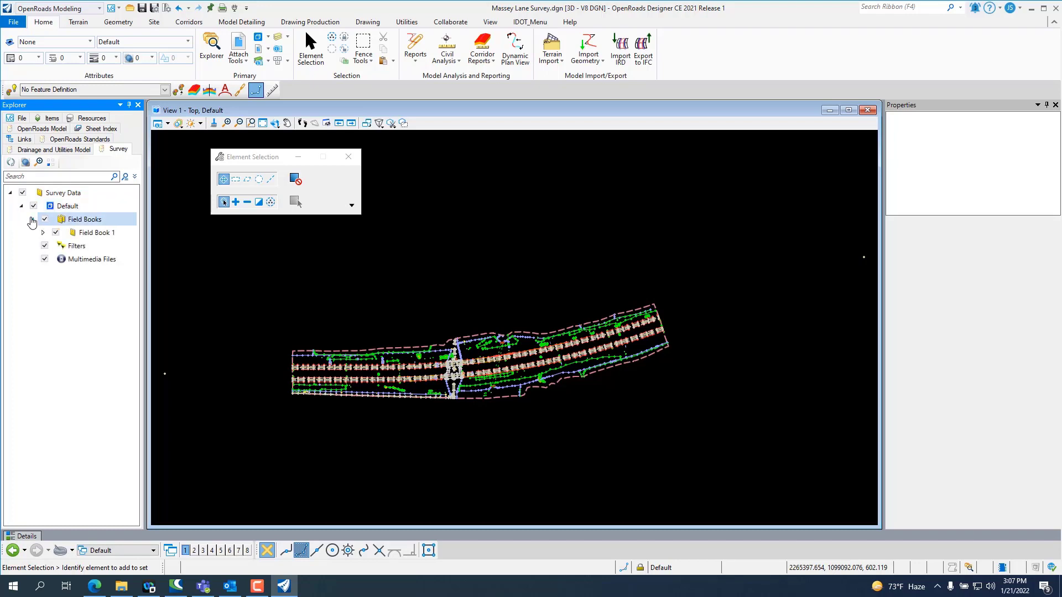
{"action": "left_click", "coordinate": [39, 232]}
{"action": "left_click", "coordinate": [43, 232]}
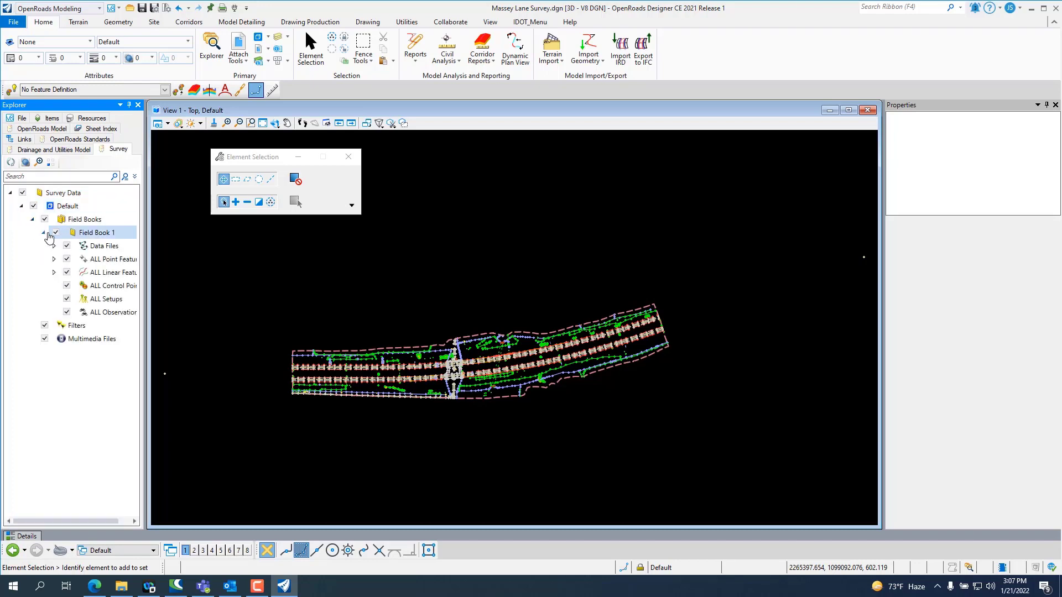
Start exporting Field Book 1 to Bentley Survey Format, then cancel the save
{"action": "right_click", "coordinate": [89, 232]}
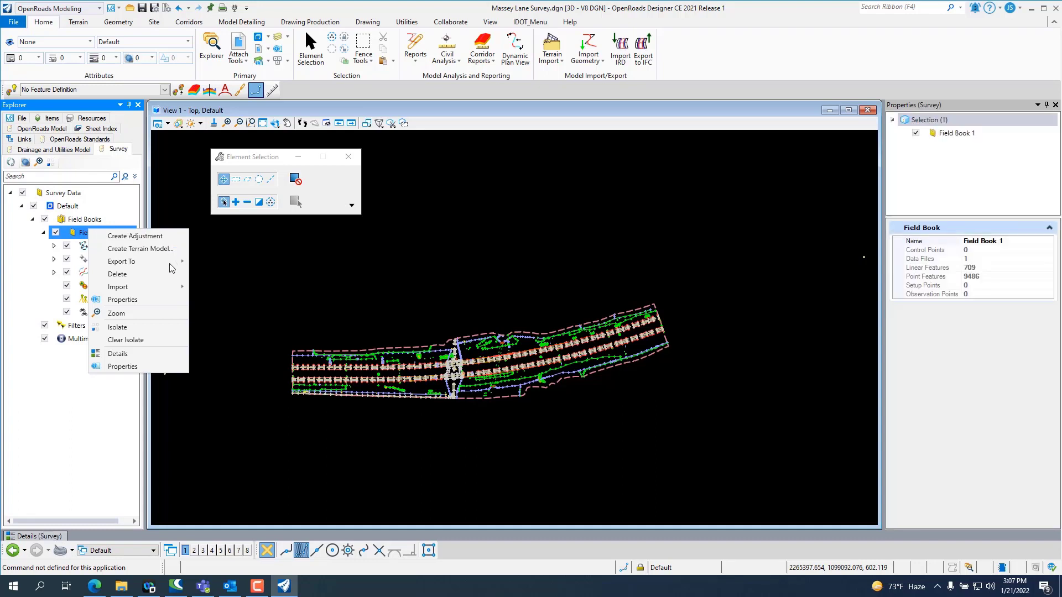
{"action": "mouse_move", "coordinate": [168, 262]}
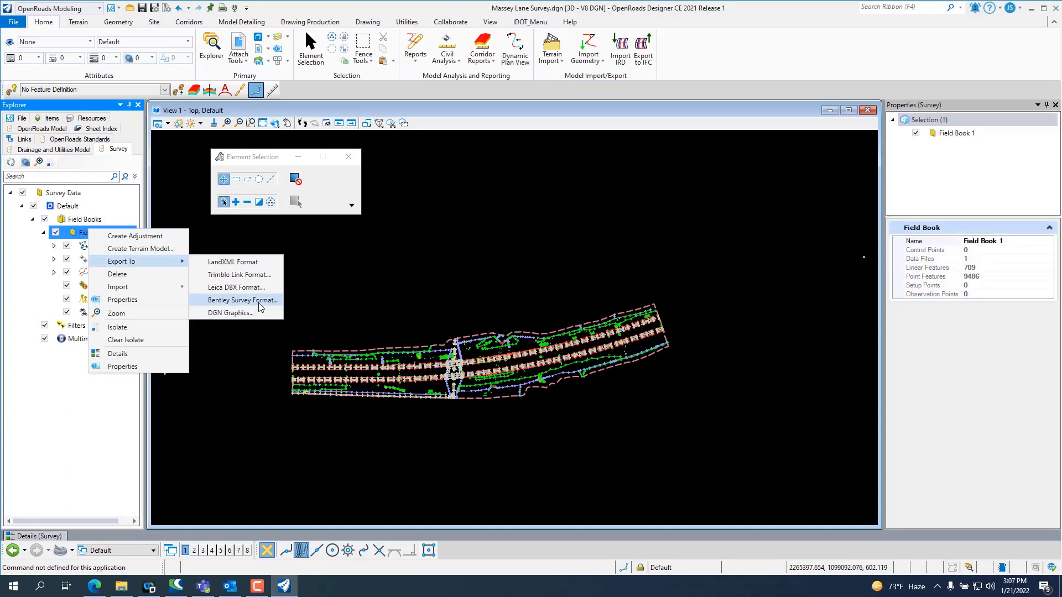
{"action": "left_click", "coordinate": [243, 300]}
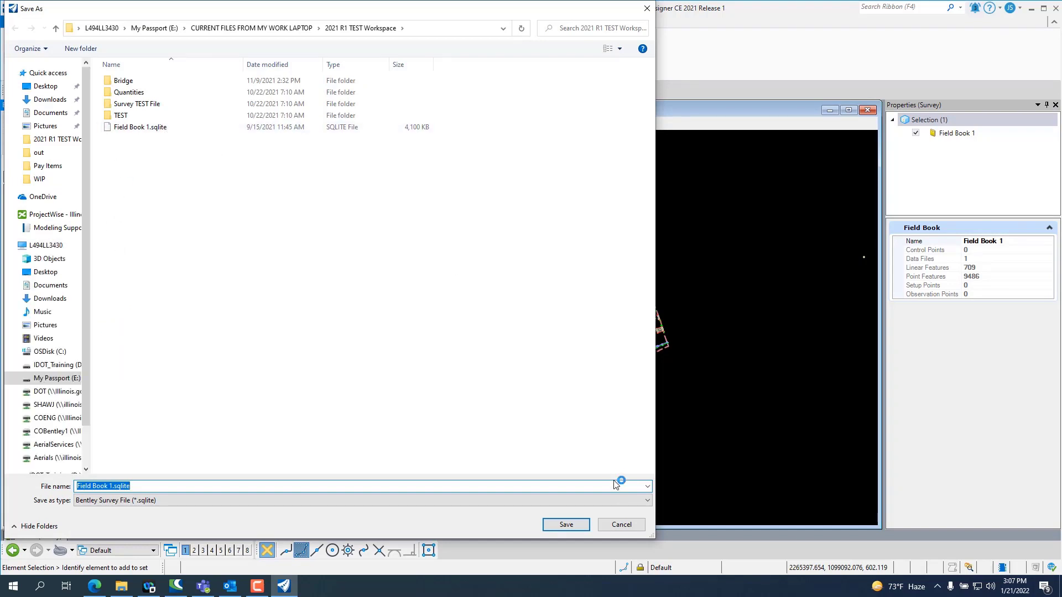
{"action": "left_click", "coordinate": [619, 526]}
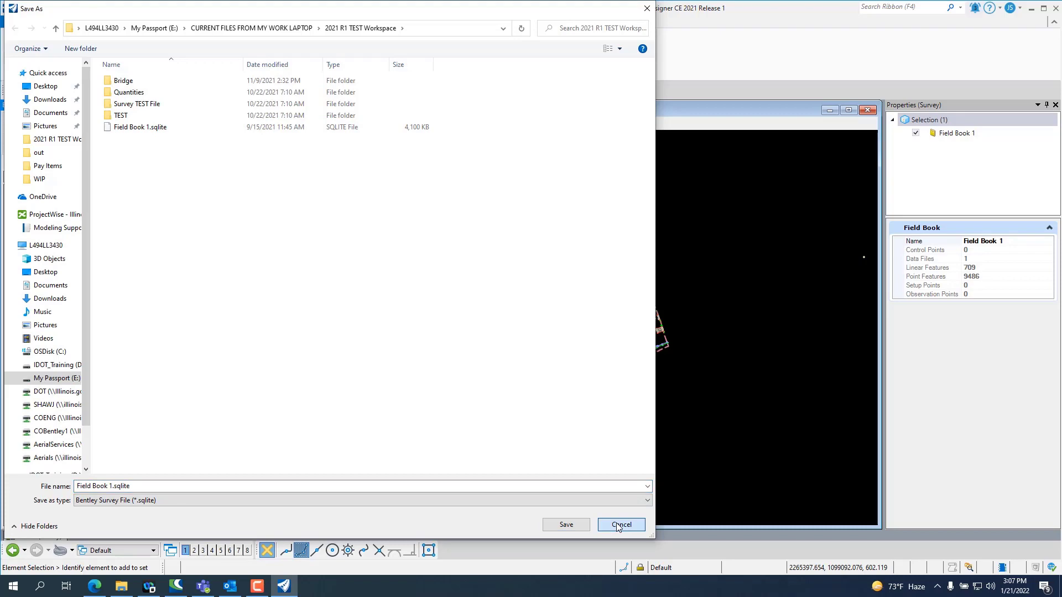
{"action": "left_click", "coordinate": [619, 526]}
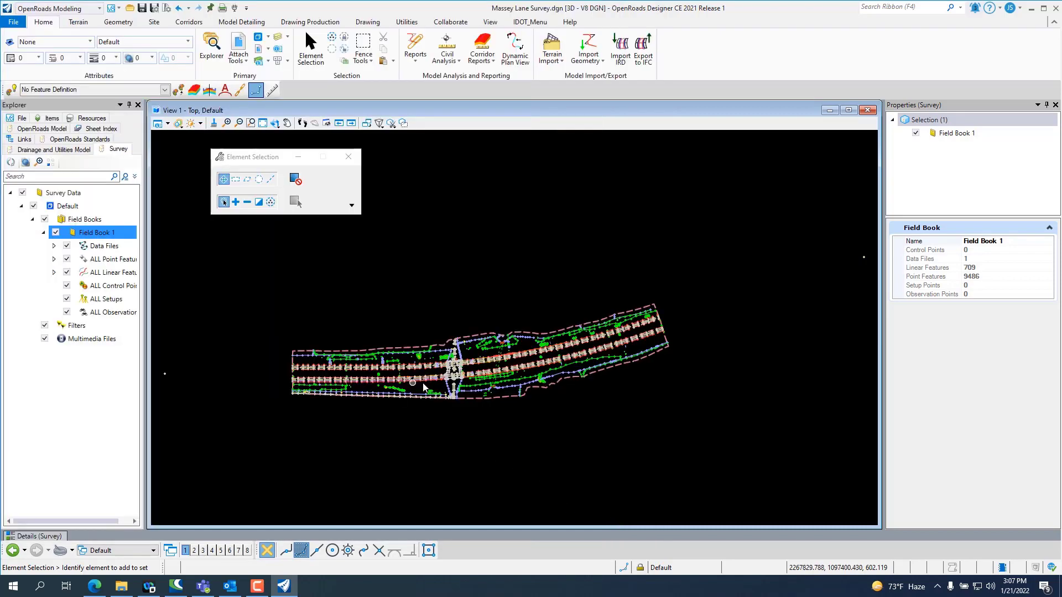
{"action": "scroll", "coordinate": [434, 358], "scroll_direction": "up", "scroll_amount": 4}
{"action": "scroll", "coordinate": [434, 358], "scroll_direction": "up", "scroll_amount": 3}
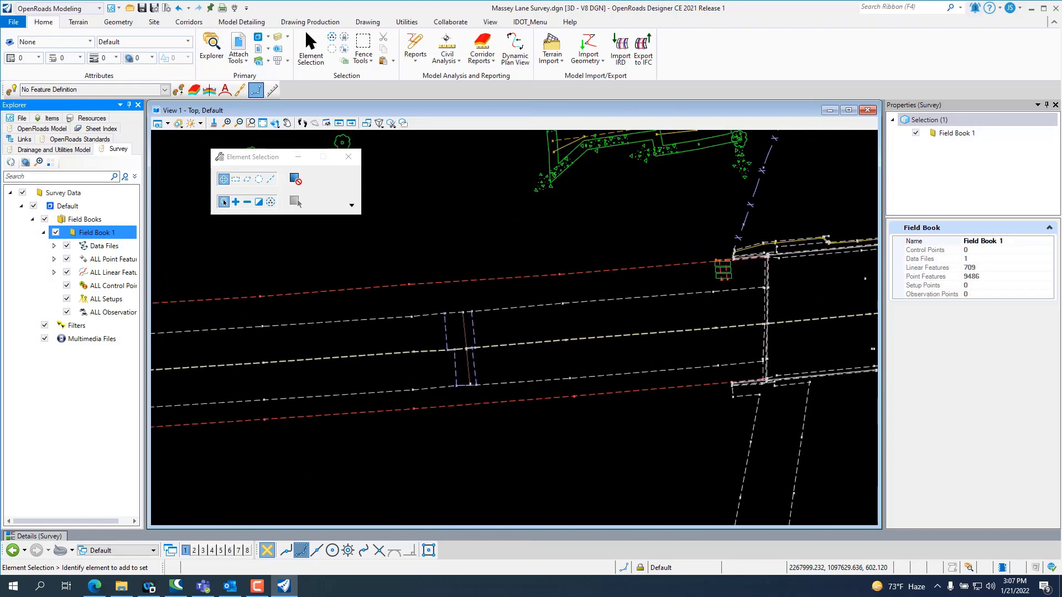
Switch to the Survey workflow and turn on point name and elevation labels under Analyze
{"action": "left_click", "coordinate": [58, 9]}
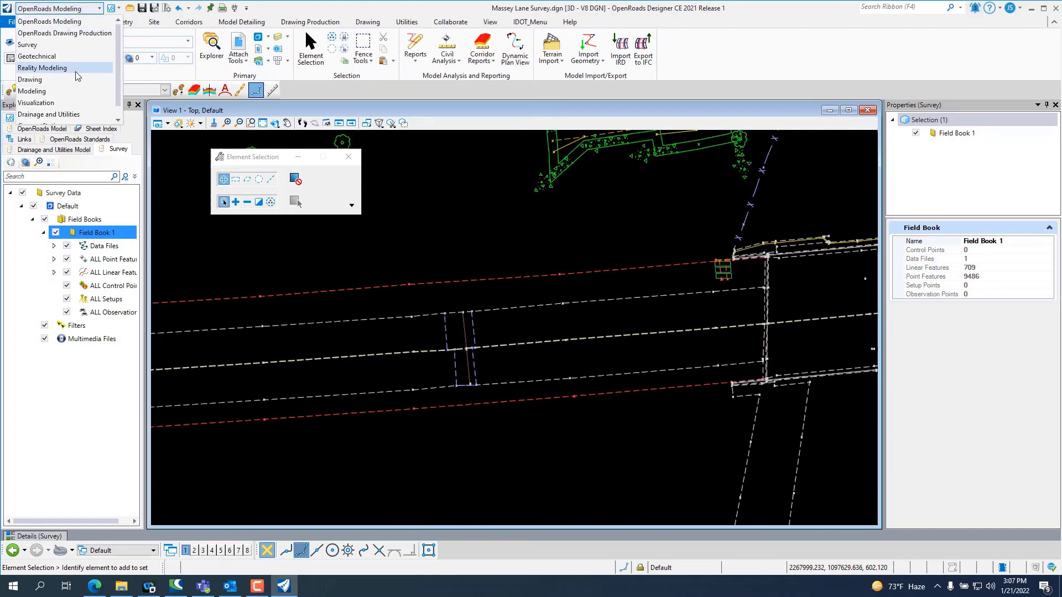
{"action": "left_click", "coordinate": [28, 44]}
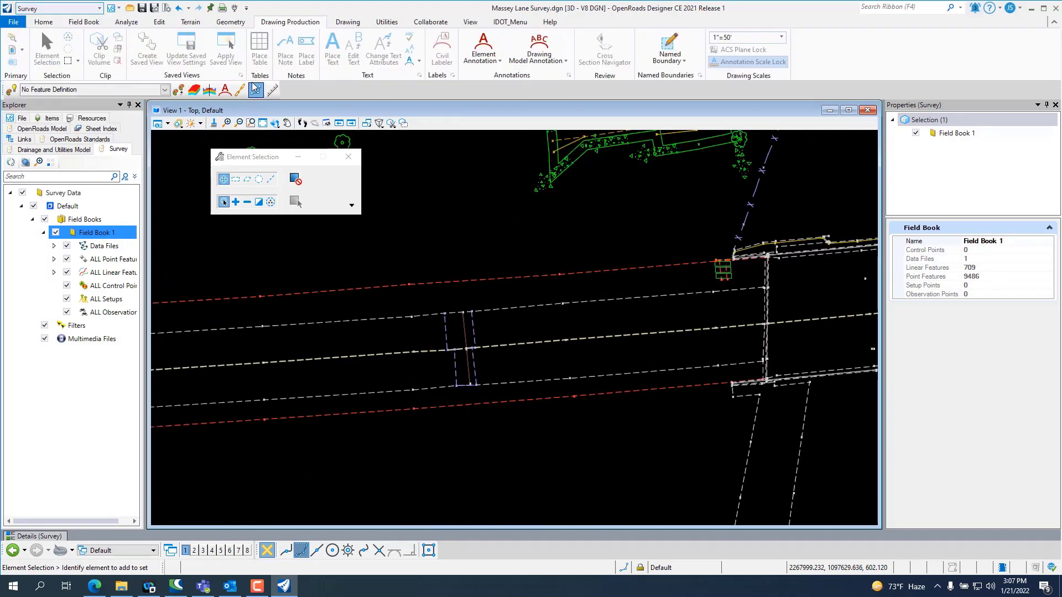
{"action": "left_click", "coordinate": [126, 22]}
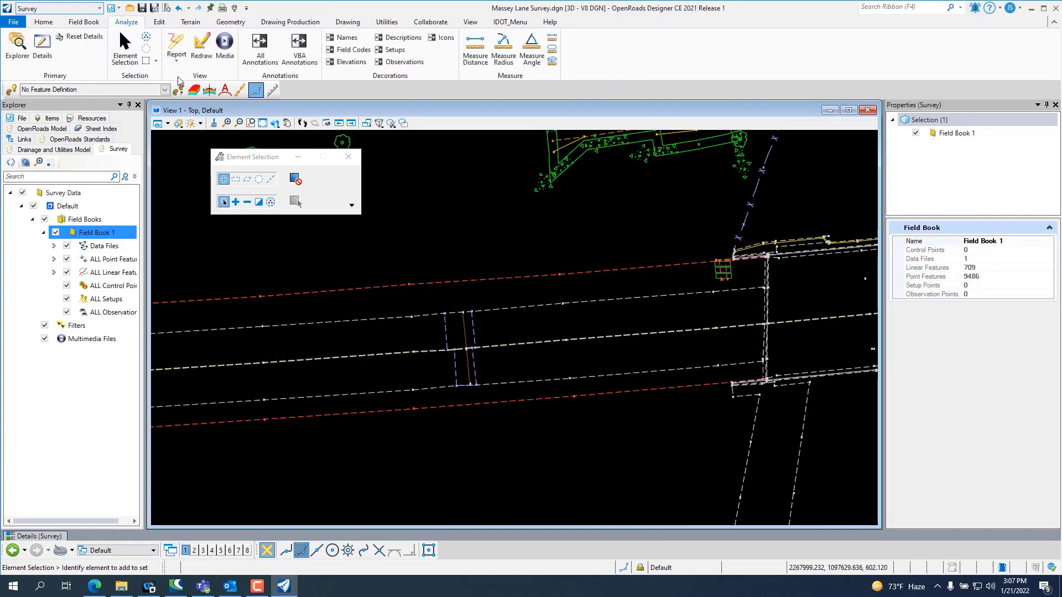
{"action": "left_click", "coordinate": [342, 43]}
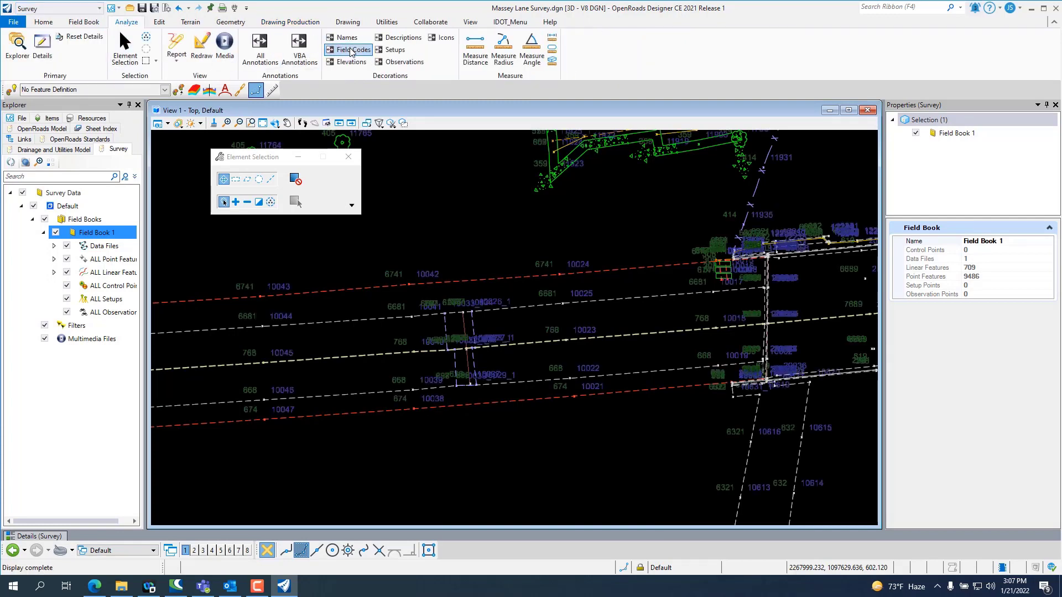
{"action": "left_click", "coordinate": [351, 62]}
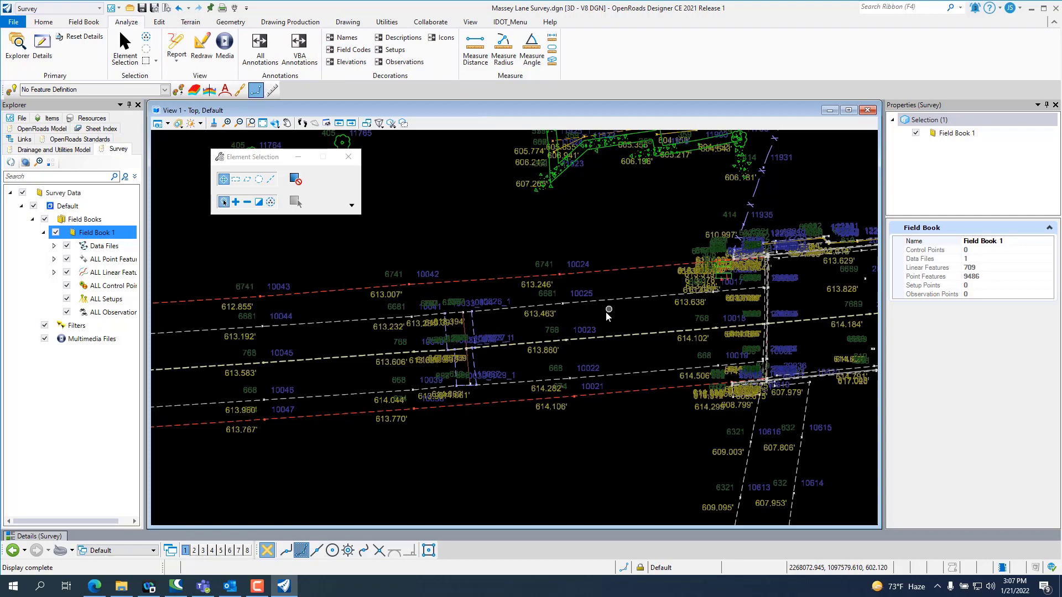
Select the 768 2 linear feature to inspect it, then clear the selection
{"action": "scroll", "coordinate": [541, 354], "scroll_direction": "up", "scroll_amount": 6}
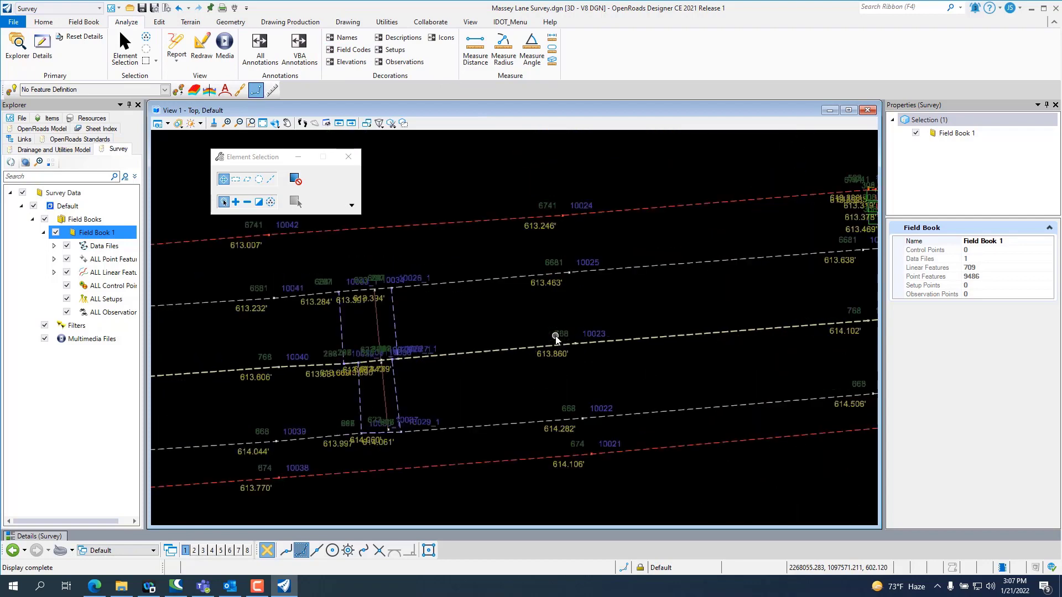
{"action": "left_click", "coordinate": [526, 350]}
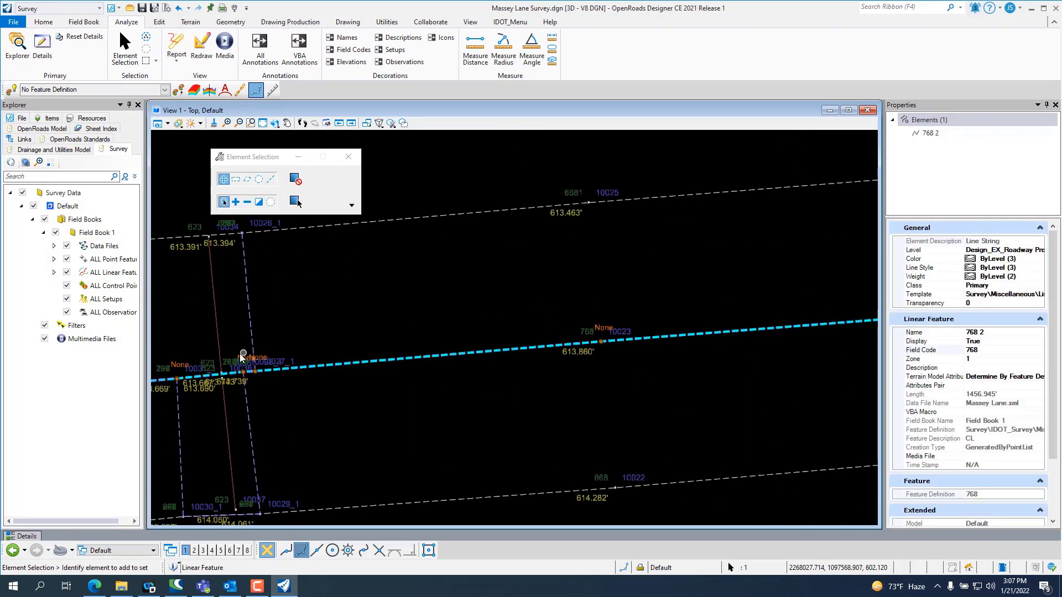
{"action": "scroll", "coordinate": [235, 360], "scroll_direction": "down", "scroll_amount": 4}
{"action": "scroll", "coordinate": [214, 369], "scroll_direction": "down", "scroll_amount": 4}
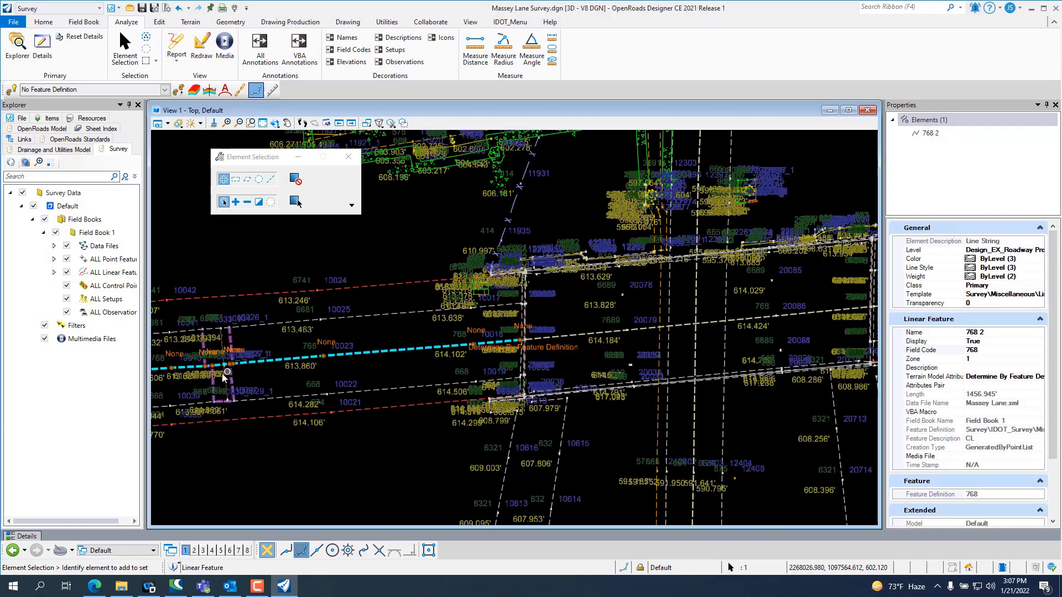
{"action": "left_click", "coordinate": [298, 447]}
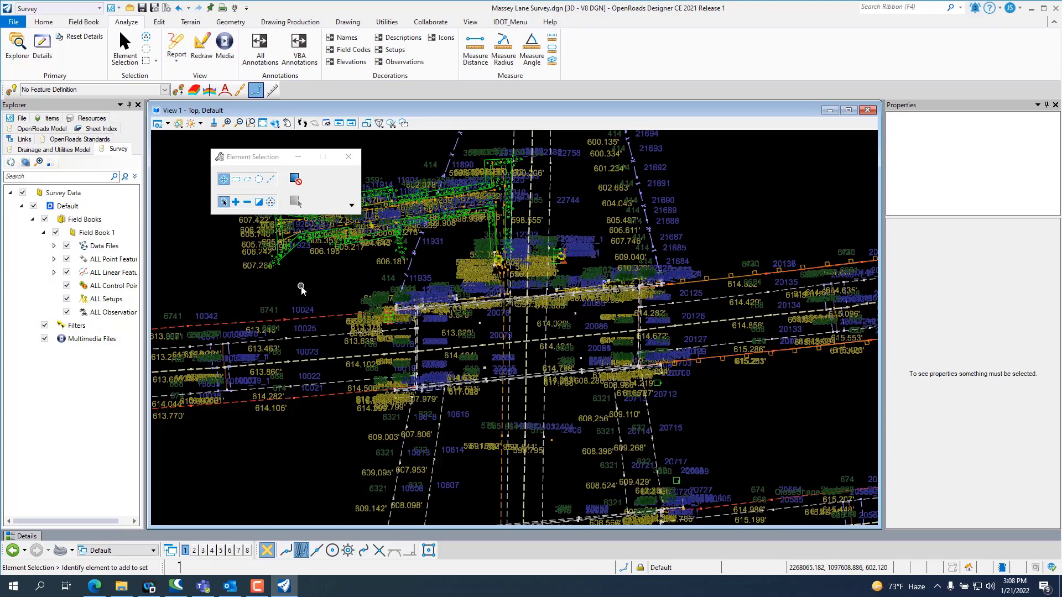
Hide the point name, field code and elevation labels again
{"action": "scroll", "coordinate": [301, 286], "scroll_direction": "up", "scroll_amount": 3}
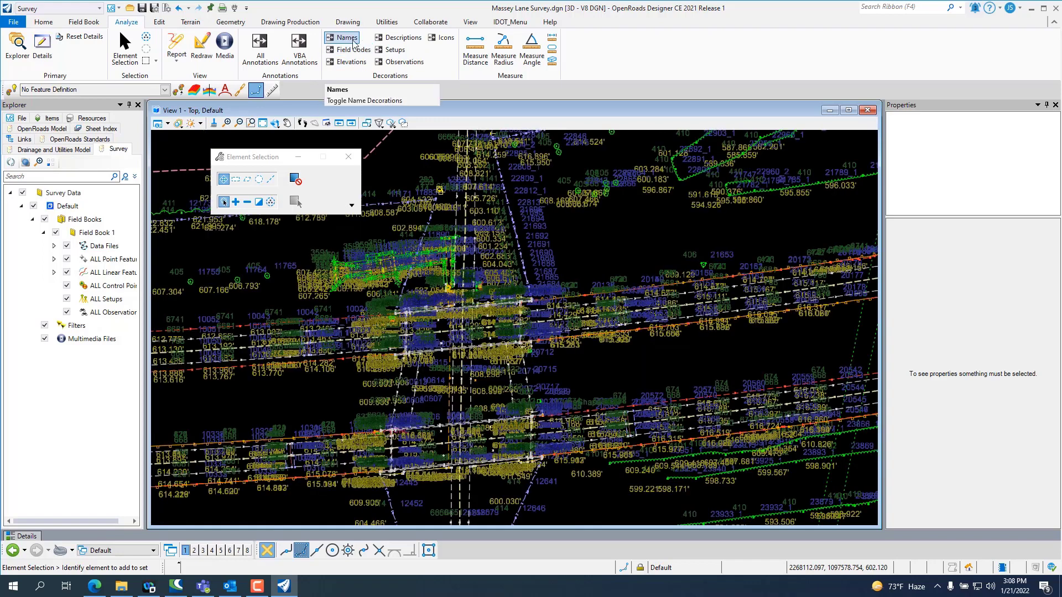
{"action": "left_click", "coordinate": [354, 41]}
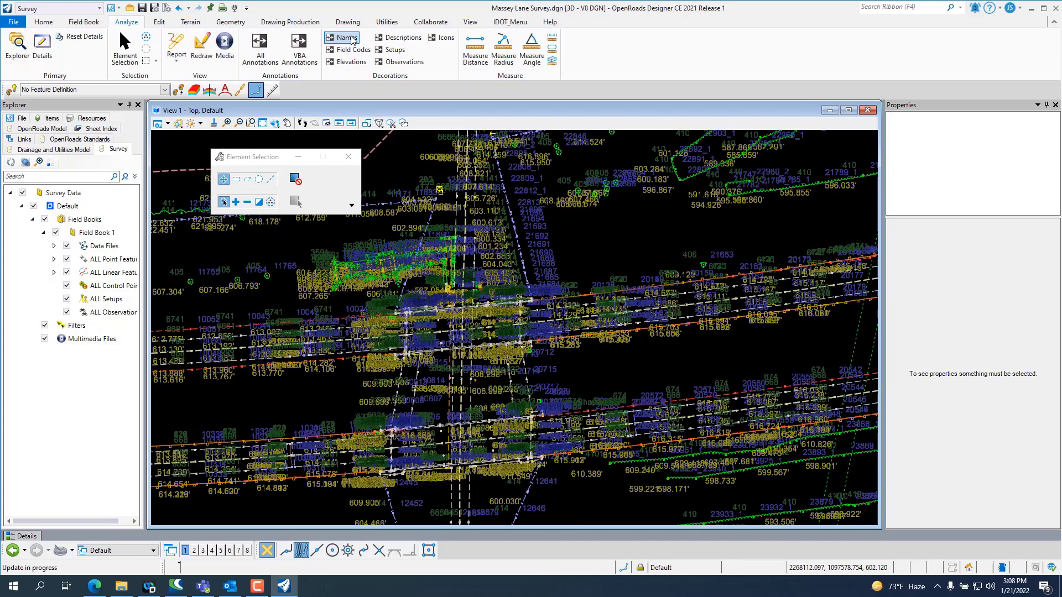
{"action": "left_click", "coordinate": [353, 49]}
{"action": "left_click", "coordinate": [351, 62]}
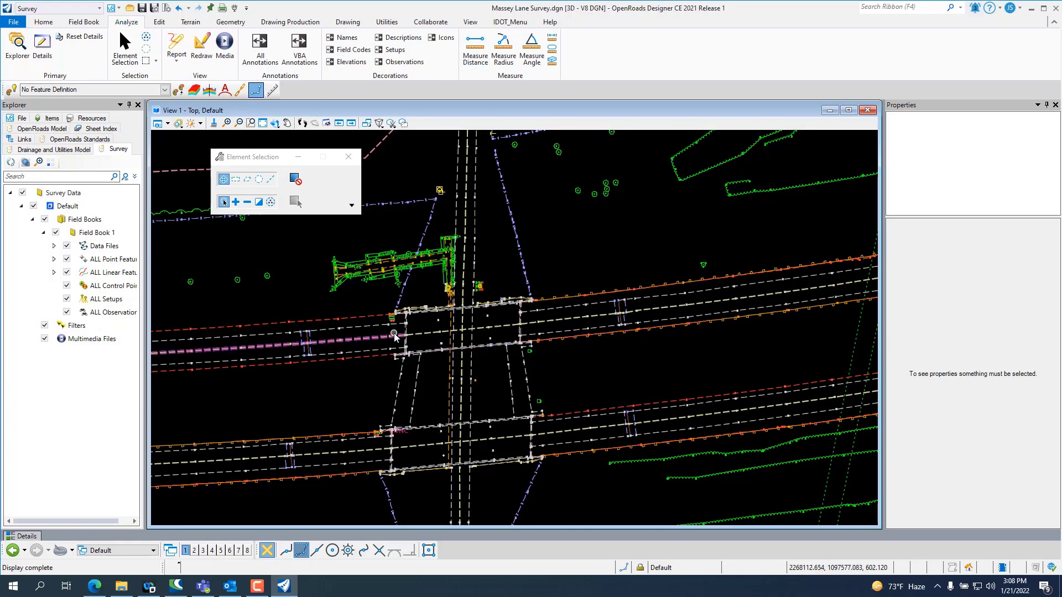
Zoom and pan View 1 from the survey corridor to points 21502, 20000 and 11170
{"action": "mouse_move", "coordinate": [394, 335]}
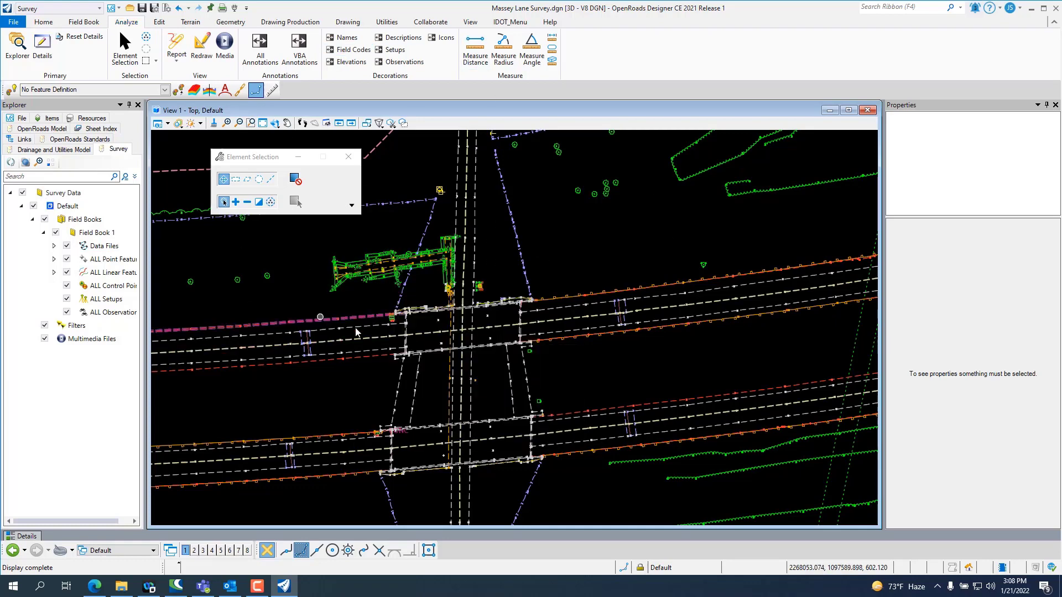
{"action": "scroll", "coordinate": [475, 348], "scroll_direction": "down", "scroll_amount": 2}
{"action": "scroll", "coordinate": [550, 367], "scroll_direction": "down", "scroll_amount": 2}
{"action": "scroll", "coordinate": [584, 380], "scroll_direction": "down", "scroll_amount": 2}
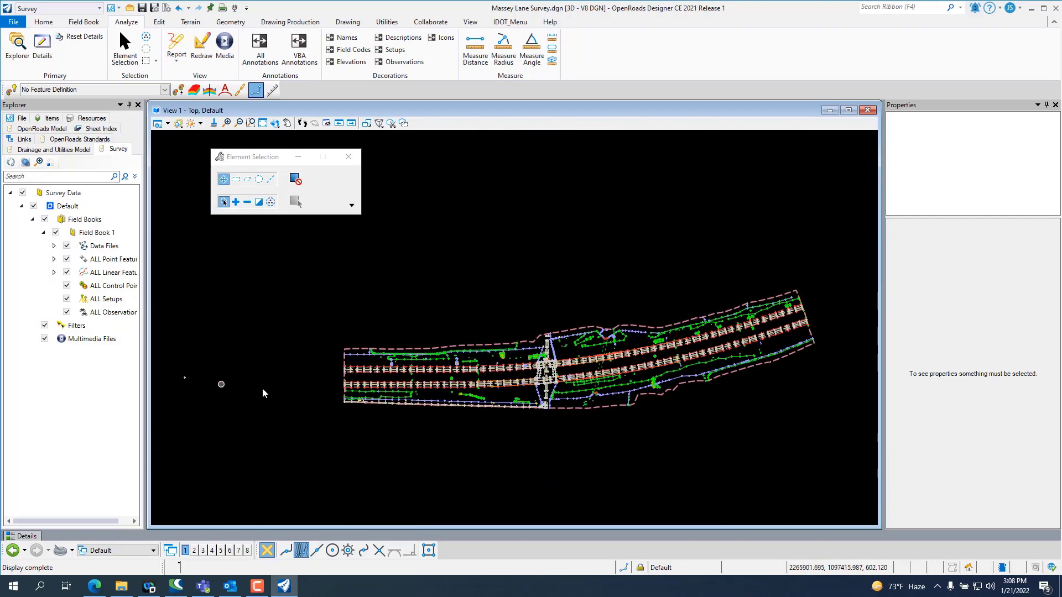
{"action": "scroll", "coordinate": [188, 390], "scroll_direction": "up", "scroll_amount": 4}
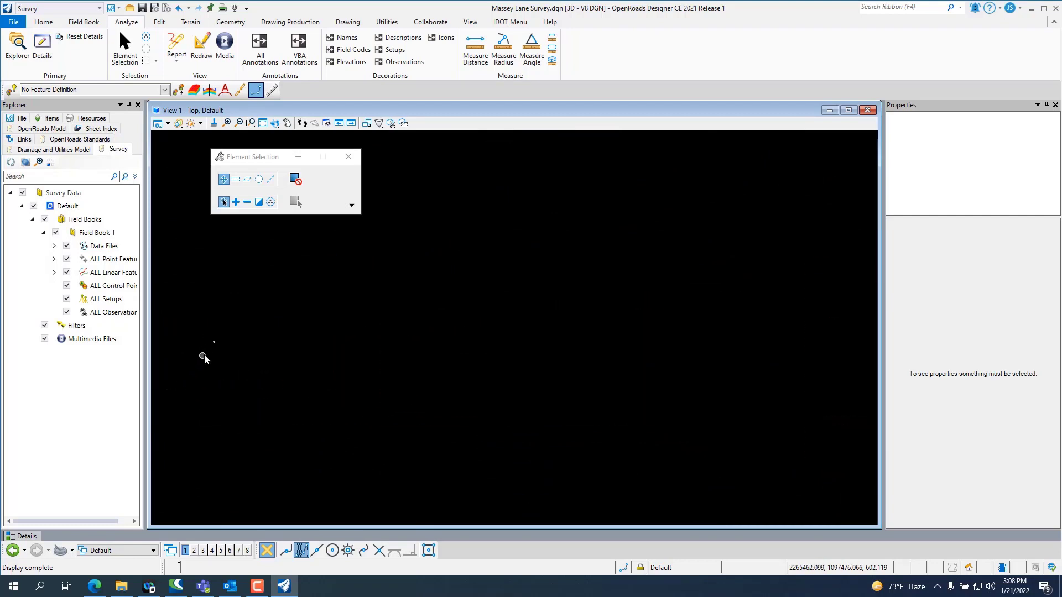
{"action": "scroll", "coordinate": [168, 368], "scroll_direction": "down", "scroll_amount": 2}
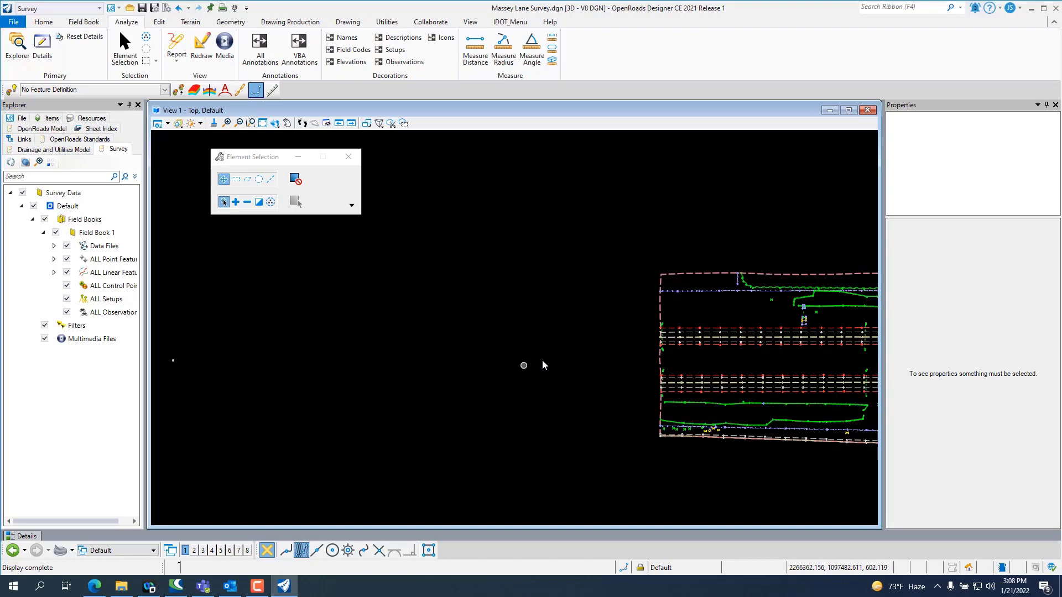
{"action": "scroll", "coordinate": [489, 356], "scroll_direction": "down", "scroll_amount": 1}
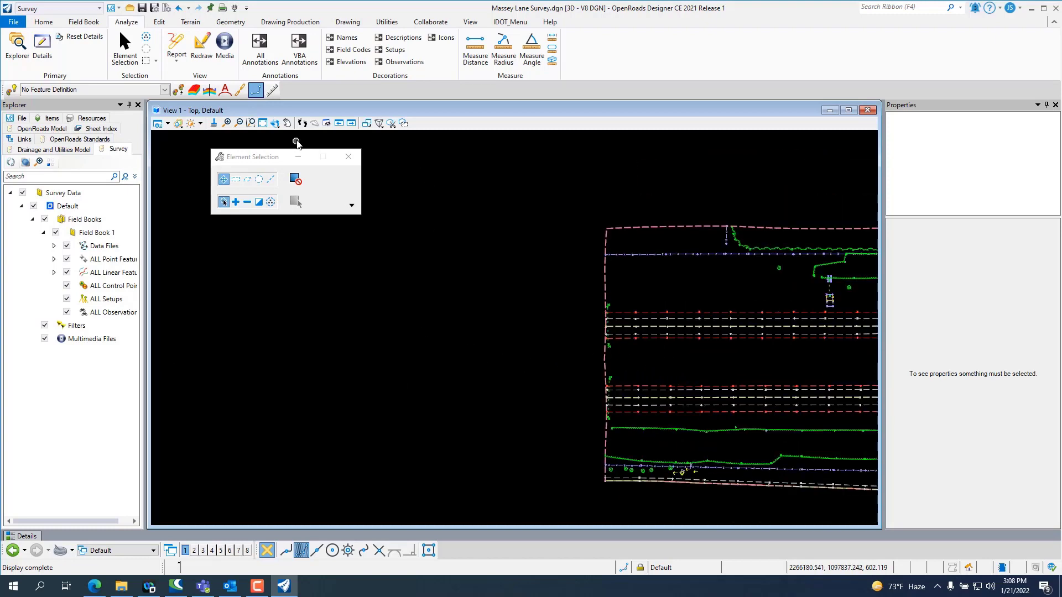
{"action": "left_click", "coordinate": [287, 123]}
{"action": "left_click_drag", "start_coordinate": [691, 310], "coordinate": [265, 299]}
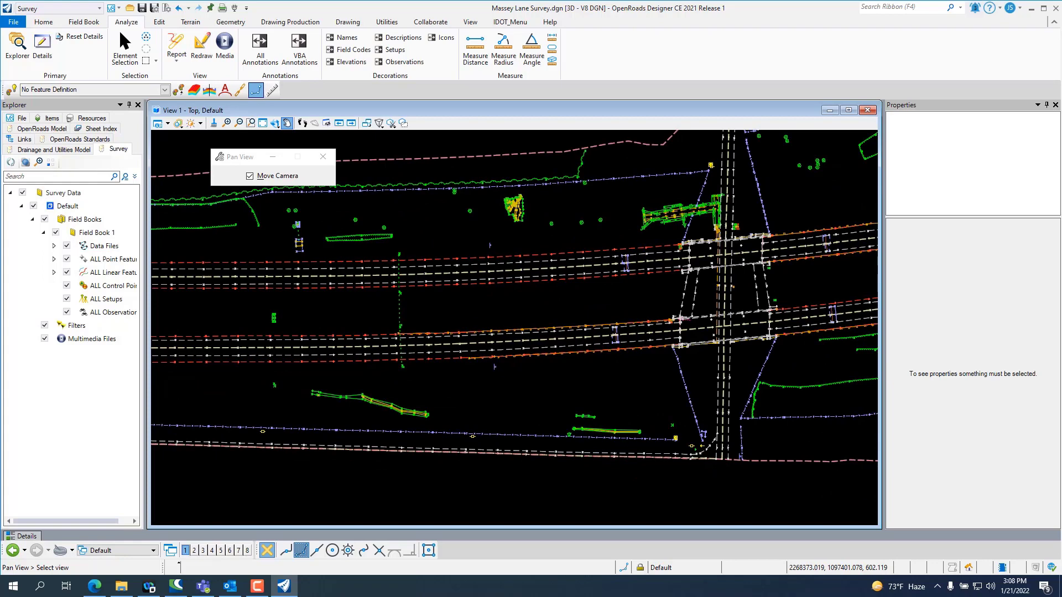
{"action": "left_click_drag", "start_coordinate": [466, 475], "coordinate": [840, 463]}
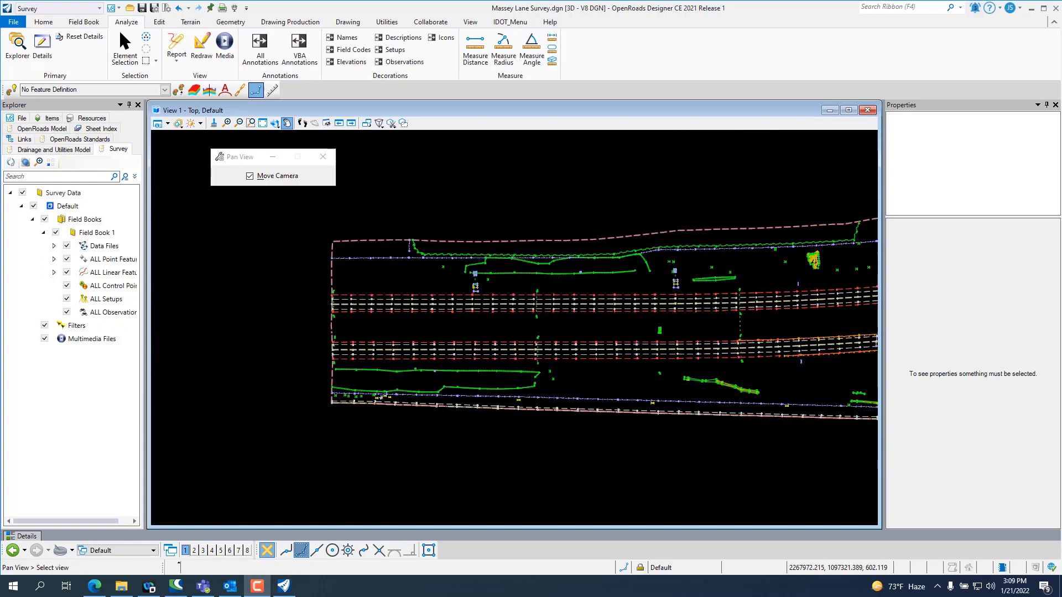
{"action": "scroll", "coordinate": [621, 409], "scroll_direction": "down", "scroll_amount": 3}
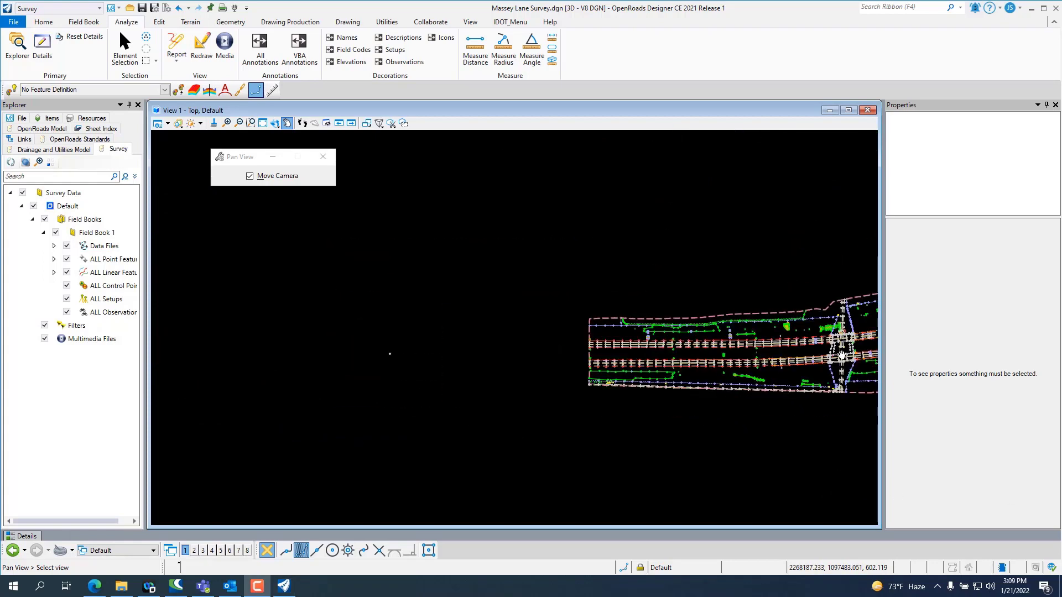
{"action": "left_click_drag", "start_coordinate": [501, 353], "coordinate": [445, 340]}
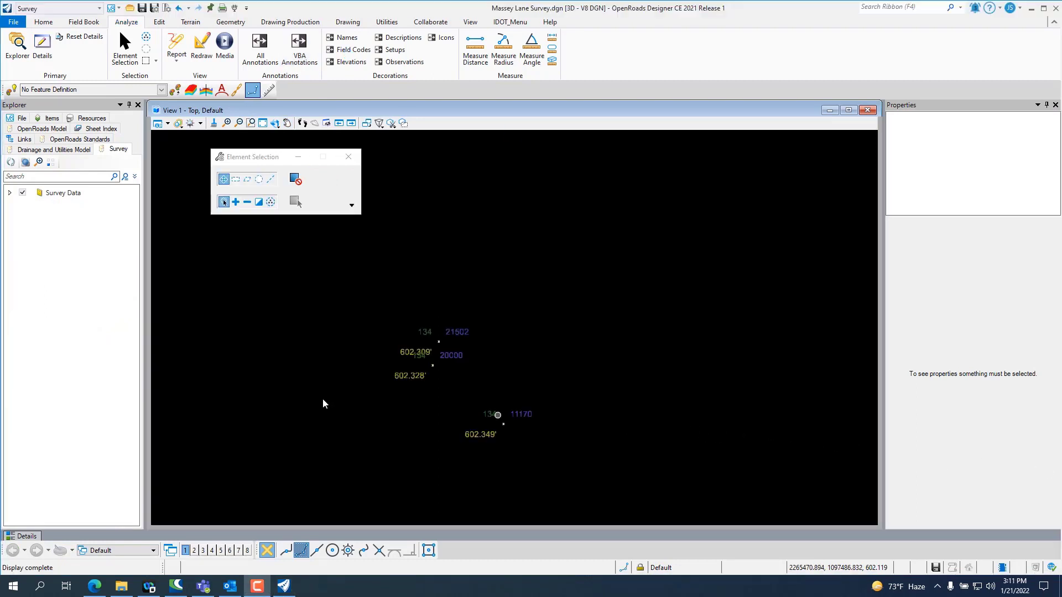
{"action": "scroll", "coordinate": [471, 393], "scroll_direction": "up", "scroll_amount": 2}
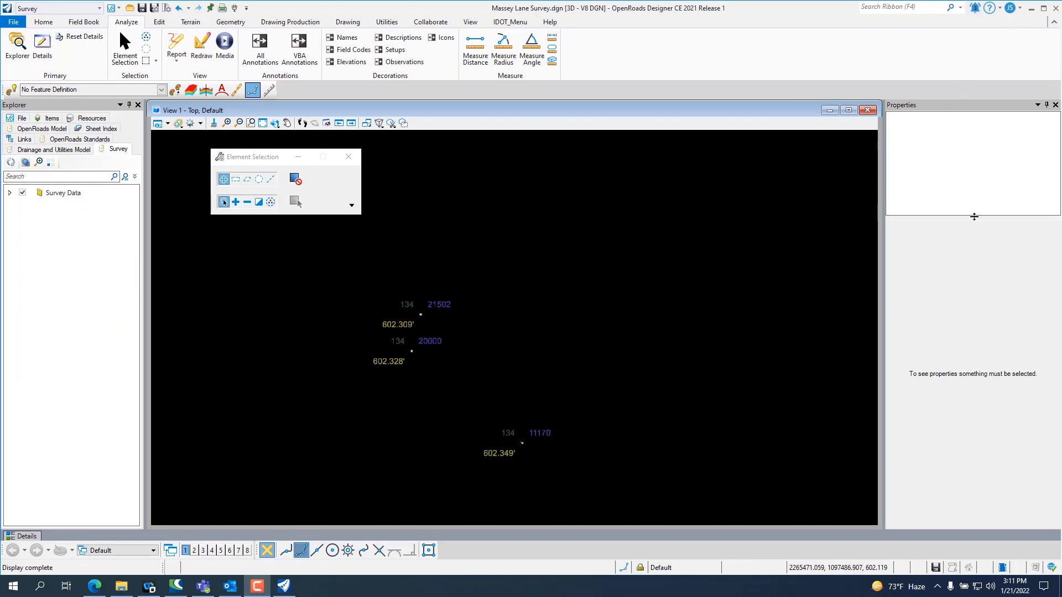
Browse the IDOTCAD_ORD folder's ORD 10.10 upgrade and WorkSet setup PDFs, then close it
{"action": "left_click", "coordinate": [1030, 10]}
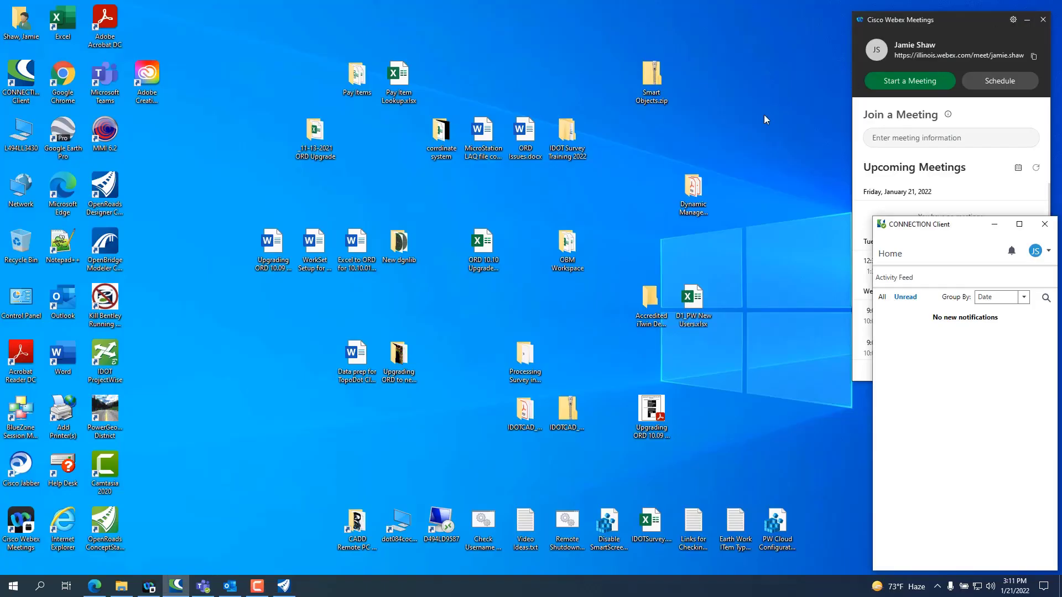
{"action": "double_click", "coordinate": [400, 522]}
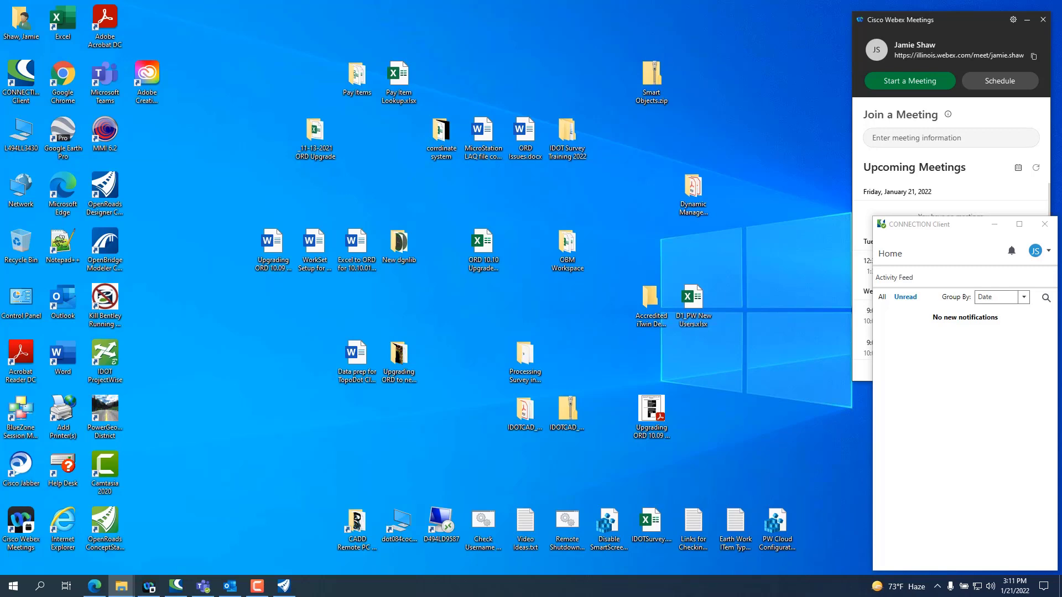
{"action": "left_click_drag", "start_coordinate": [997, 158], "coordinate": [402, 123]}
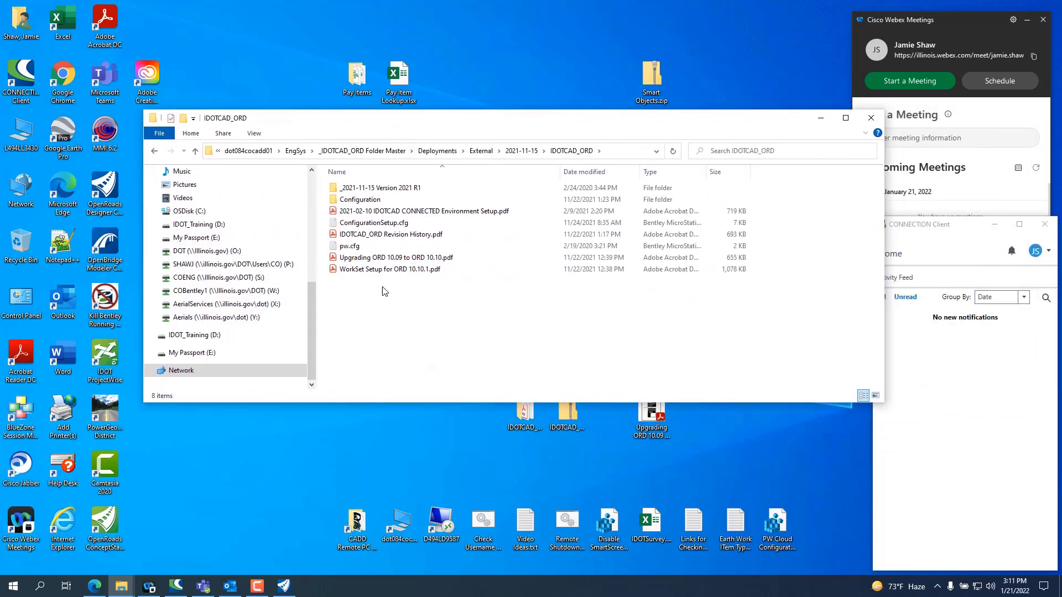
{"action": "left_click", "coordinate": [389, 258]}
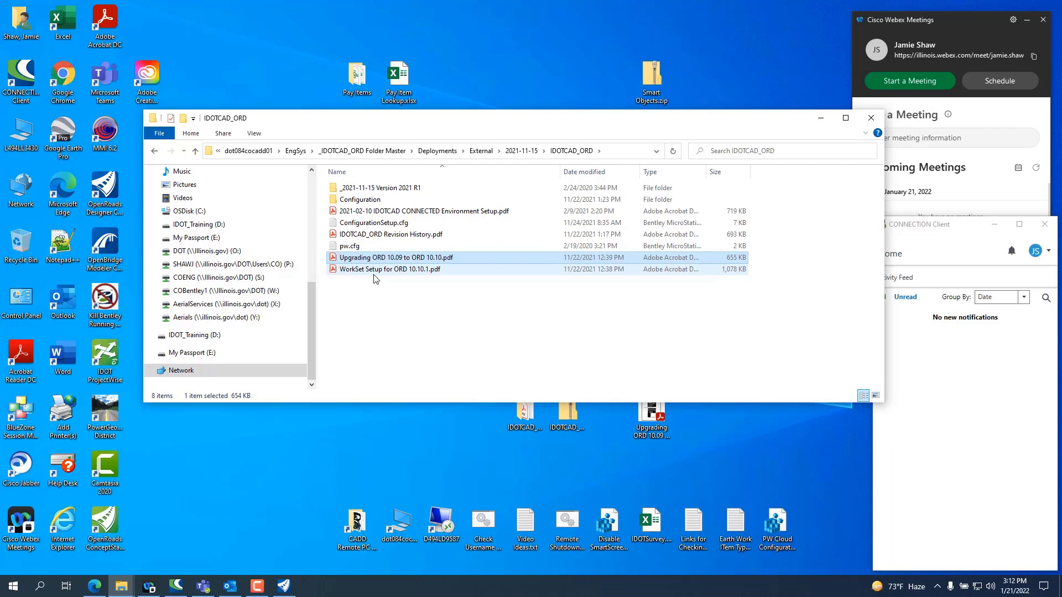
{"action": "left_click", "coordinate": [356, 272]}
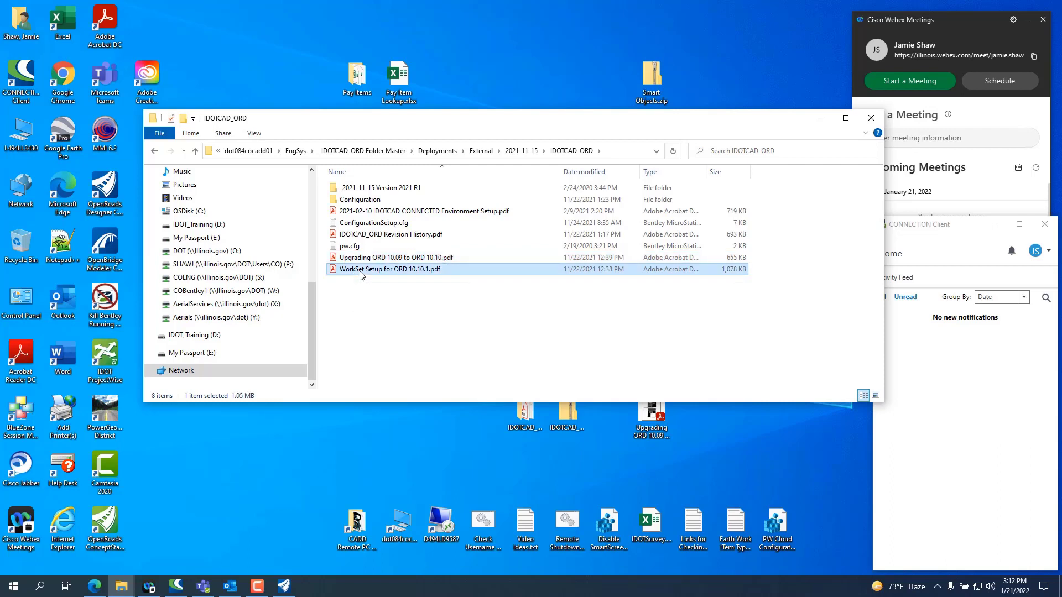
{"action": "left_click", "coordinate": [871, 120]}
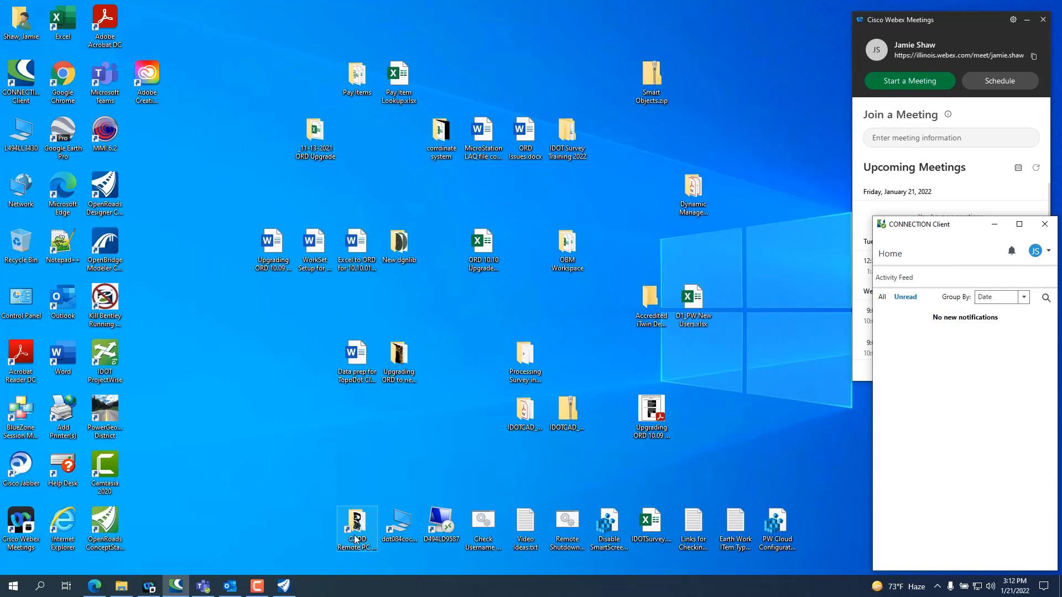
Restore OpenRoads and open the Civil Labeler from Drawing Production
{"action": "left_click", "coordinate": [285, 591]}
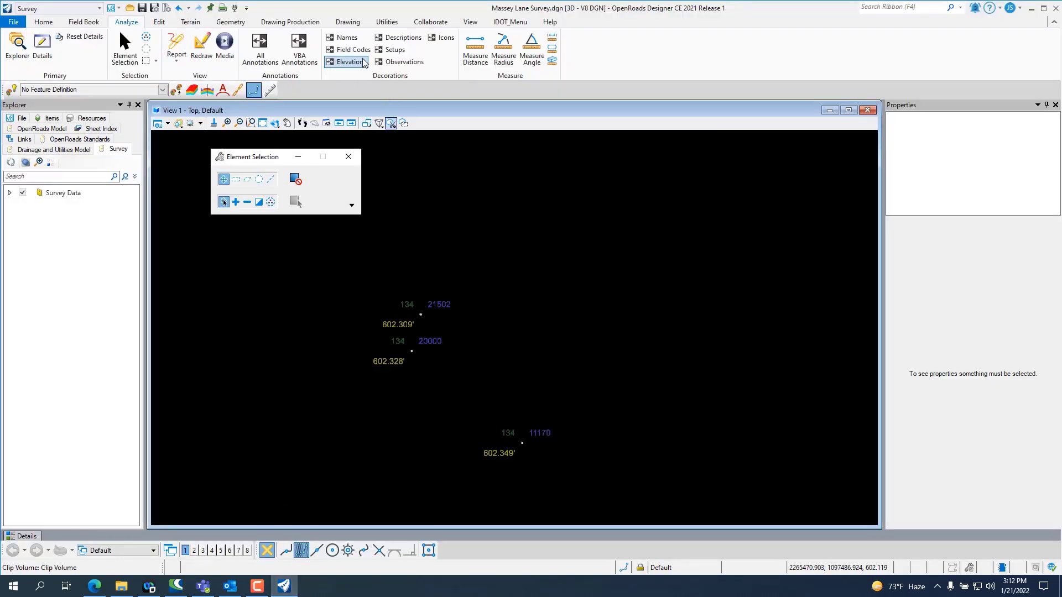
{"action": "left_click", "coordinate": [271, 22]}
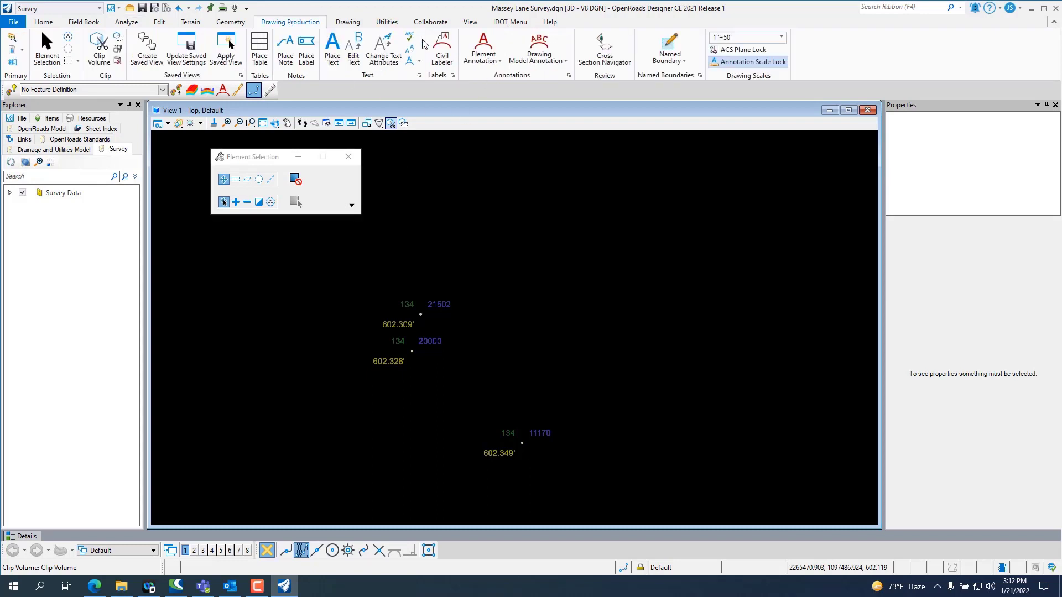
{"action": "left_click", "coordinate": [441, 49]}
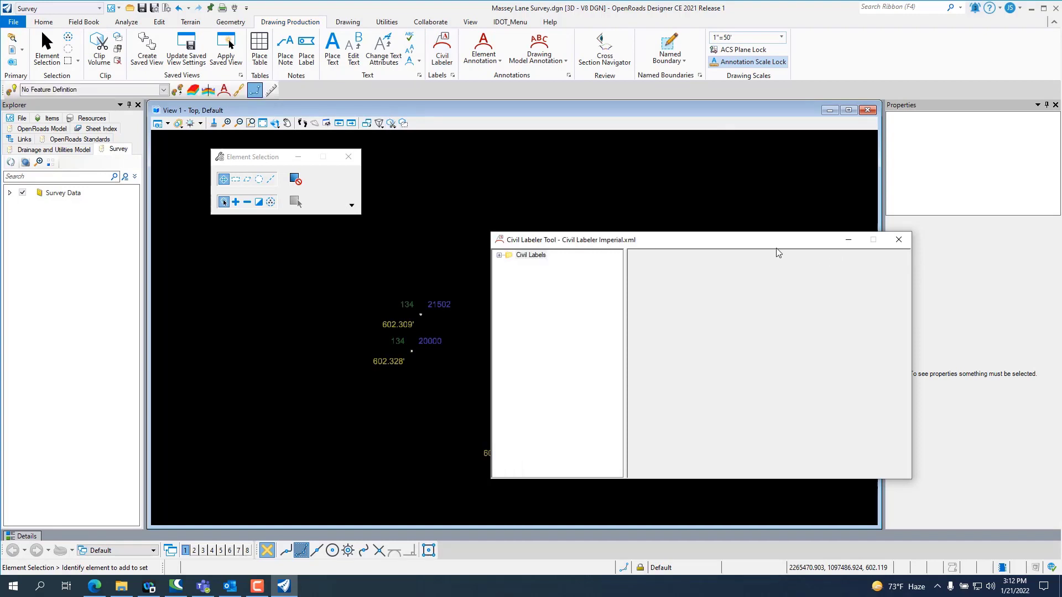
{"action": "left_click_drag", "start_coordinate": [760, 249], "coordinate": [831, 176]}
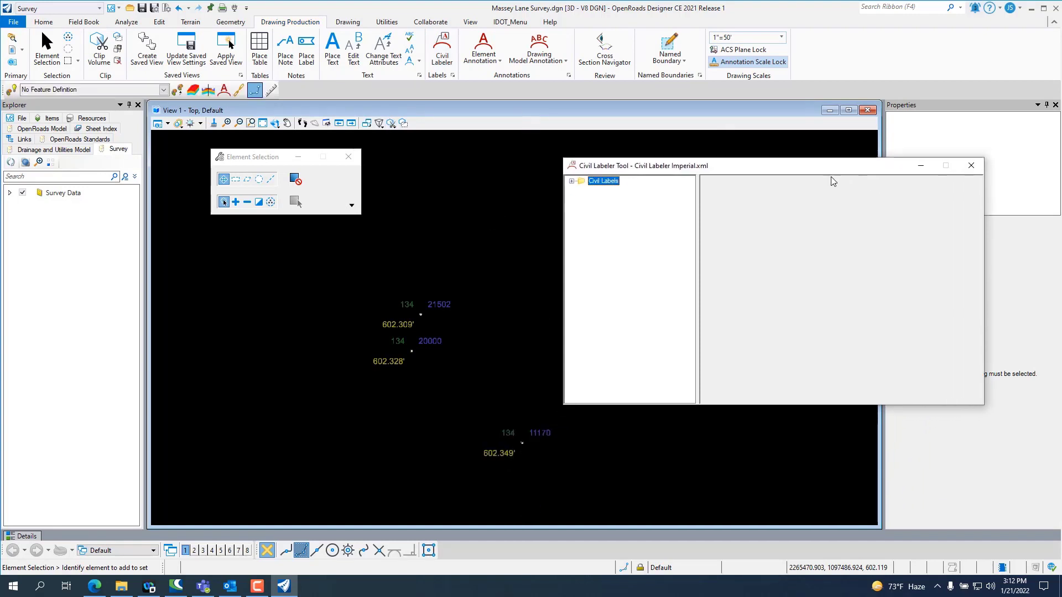
Under Civil Labels > Plan - Survey, select the Point - Name Field Code Coordinates Elevation label
{"action": "left_click", "coordinate": [571, 182]}
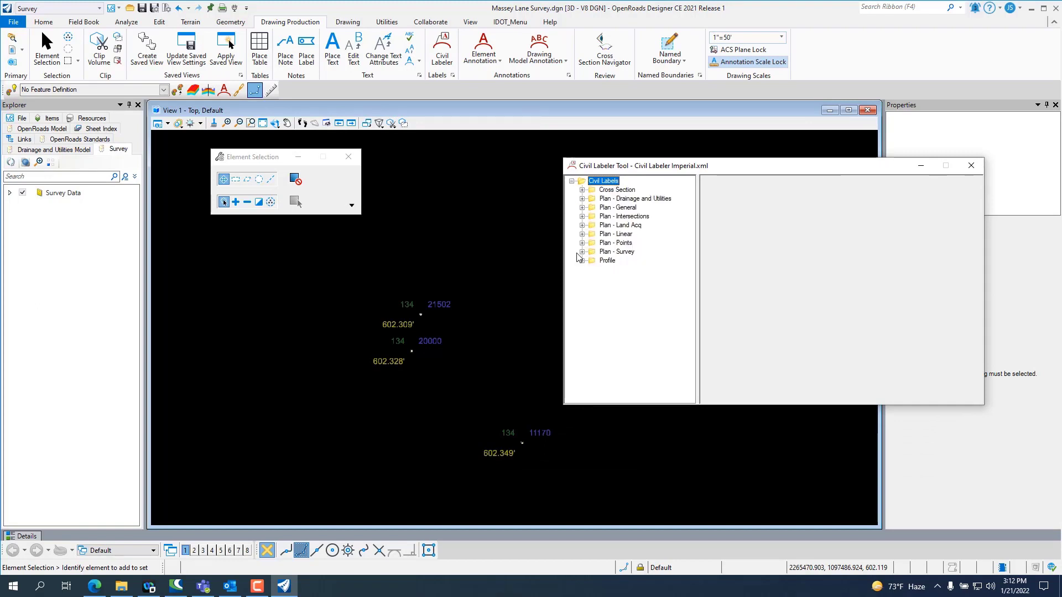
{"action": "left_click", "coordinate": [582, 226]}
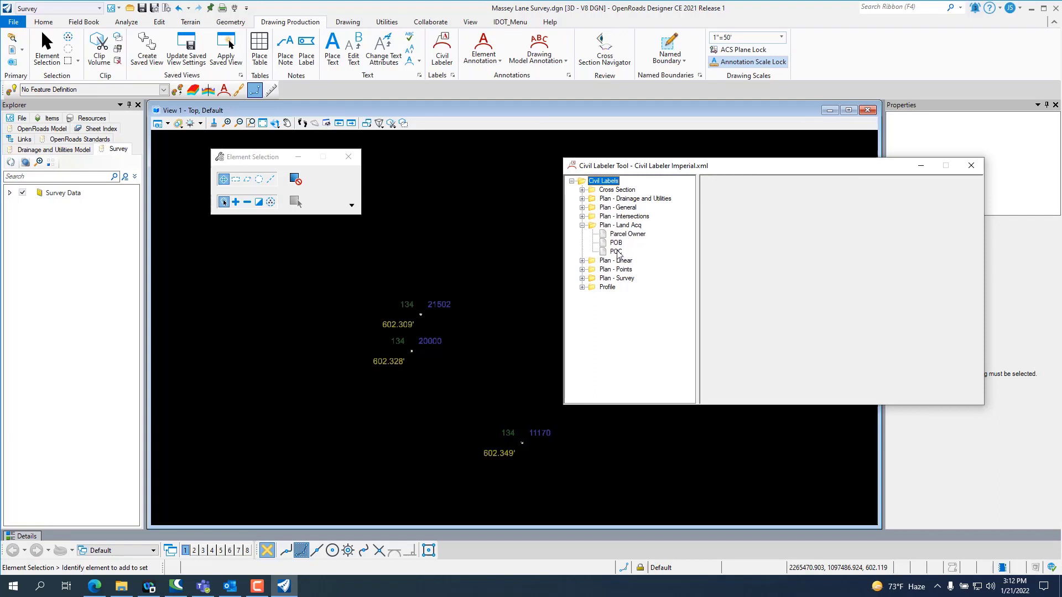
{"action": "left_click", "coordinate": [582, 226]}
{"action": "left_click", "coordinate": [582, 227]}
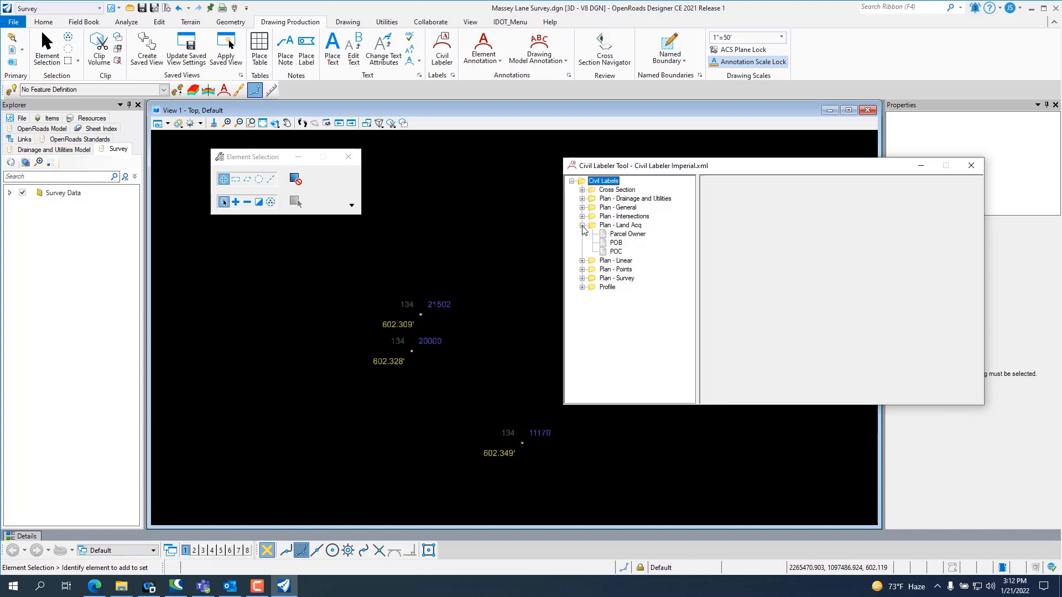
{"action": "left_click", "coordinate": [582, 225]}
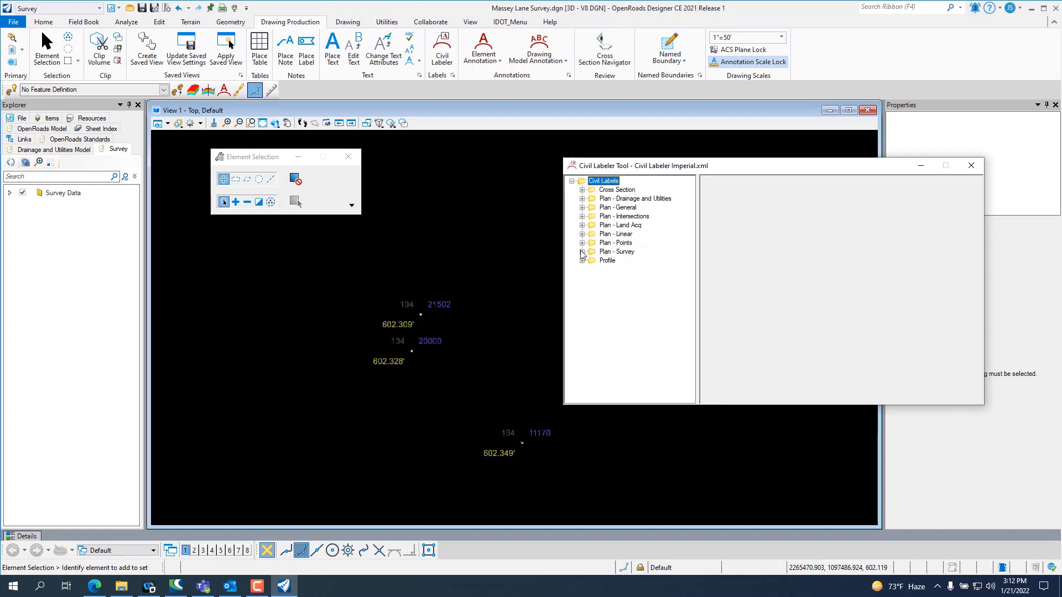
{"action": "left_click", "coordinate": [582, 251]}
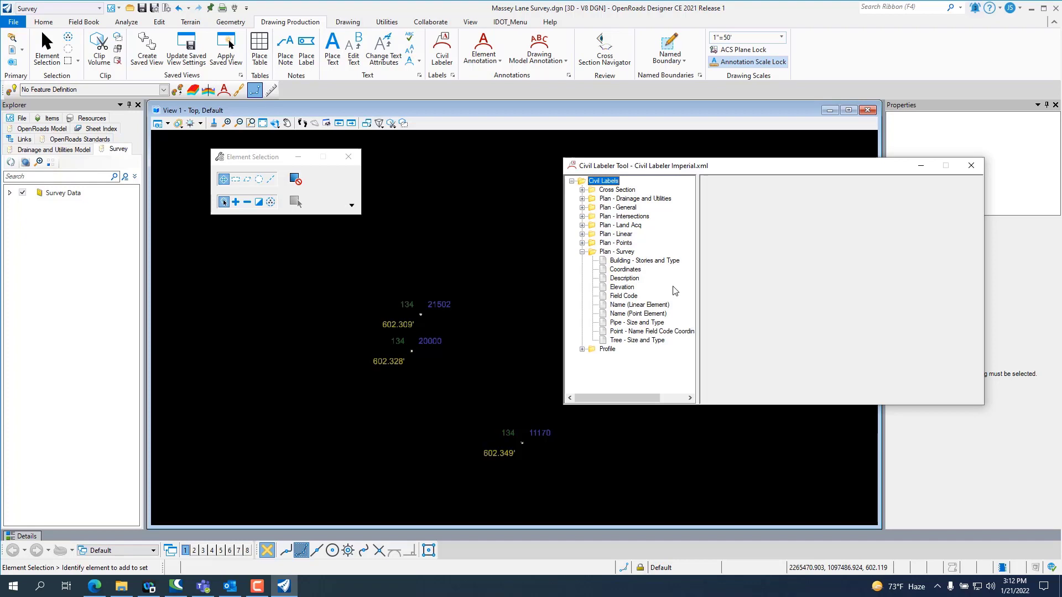
{"action": "left_click", "coordinate": [661, 332]}
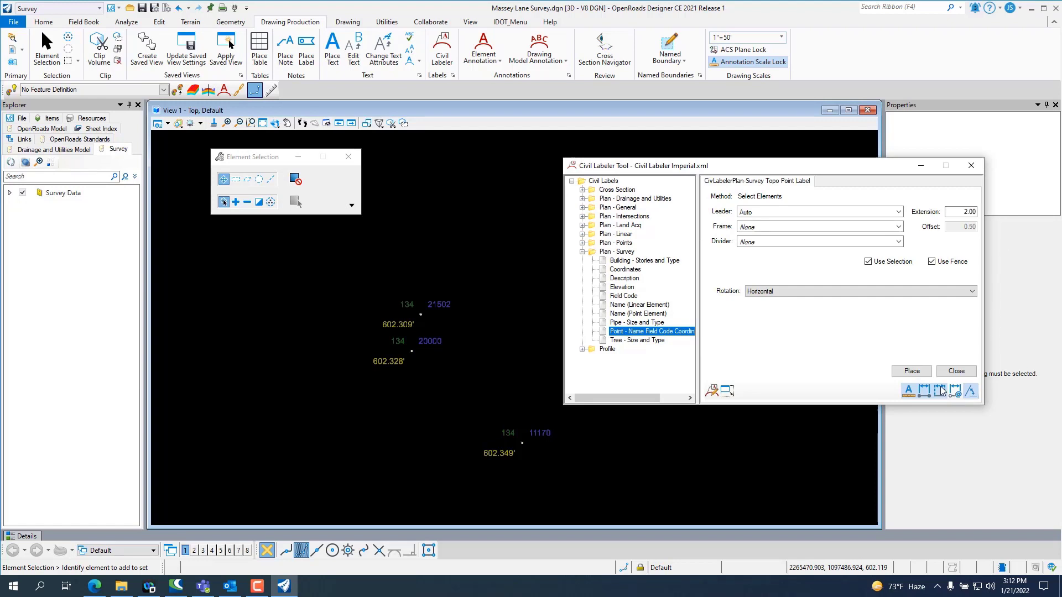
Place the point name, field code, coordinates and elevation label beside survey point 23197
{"action": "left_click", "coordinate": [910, 371]}
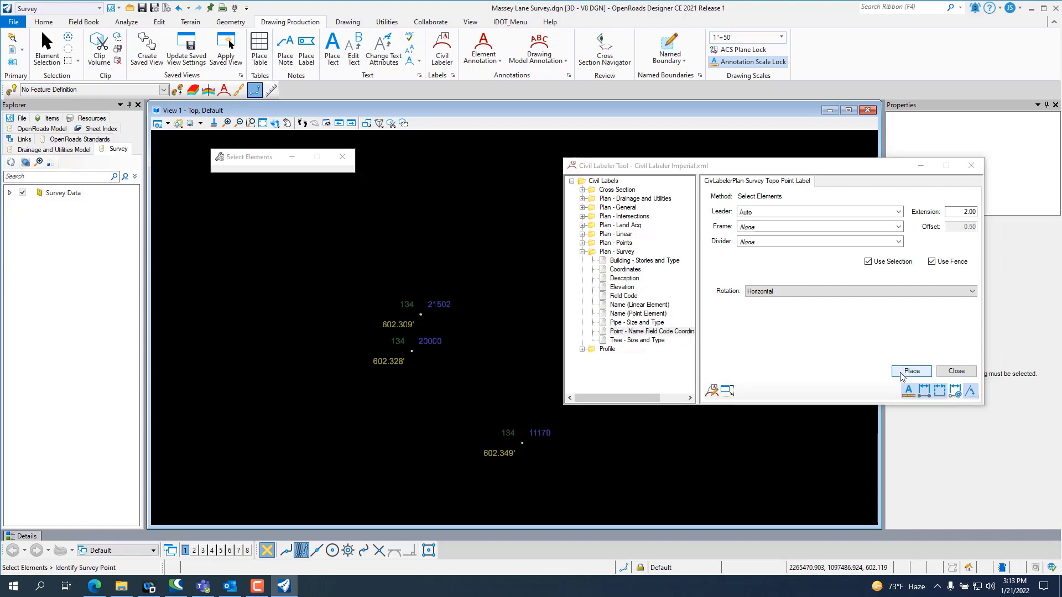
{"action": "mouse_move", "coordinate": [411, 350]}
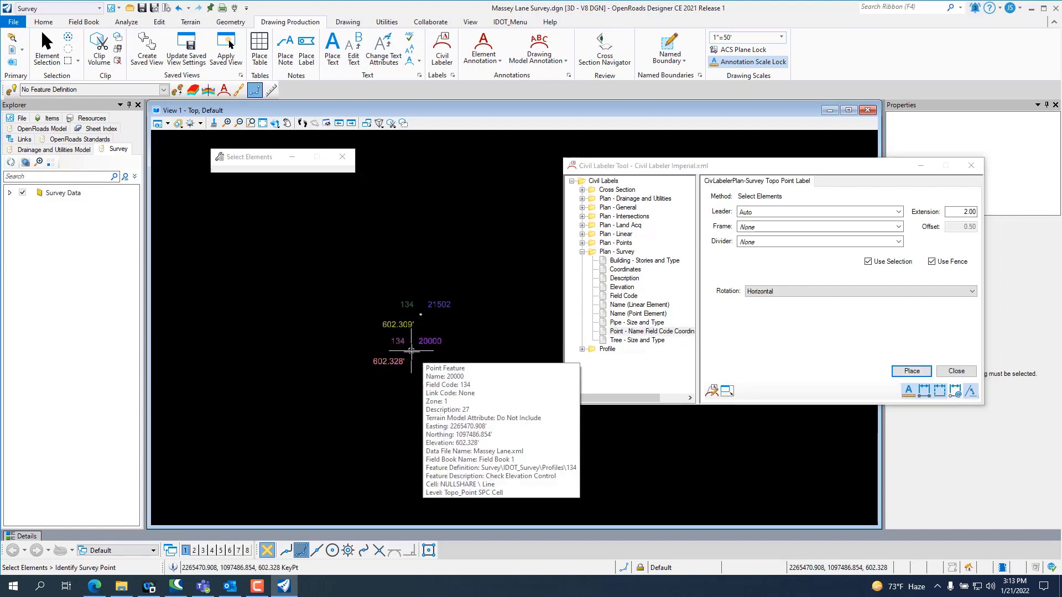
{"action": "scroll", "coordinate": [411, 350], "scroll_direction": "down", "scroll_amount": 3}
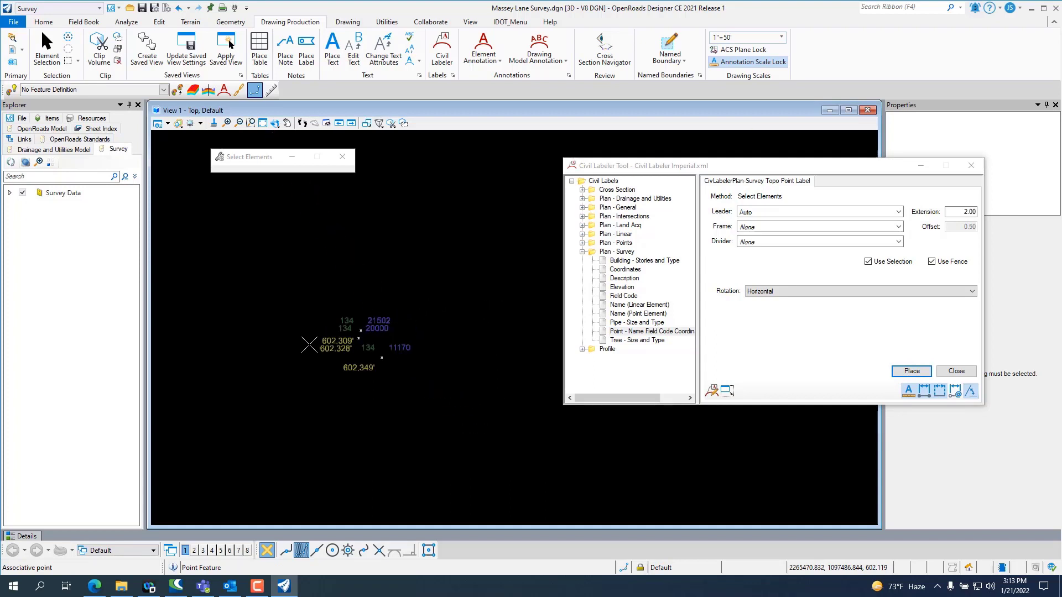
{"action": "scroll", "coordinate": [308, 352], "scroll_direction": "up", "scroll_amount": 3}
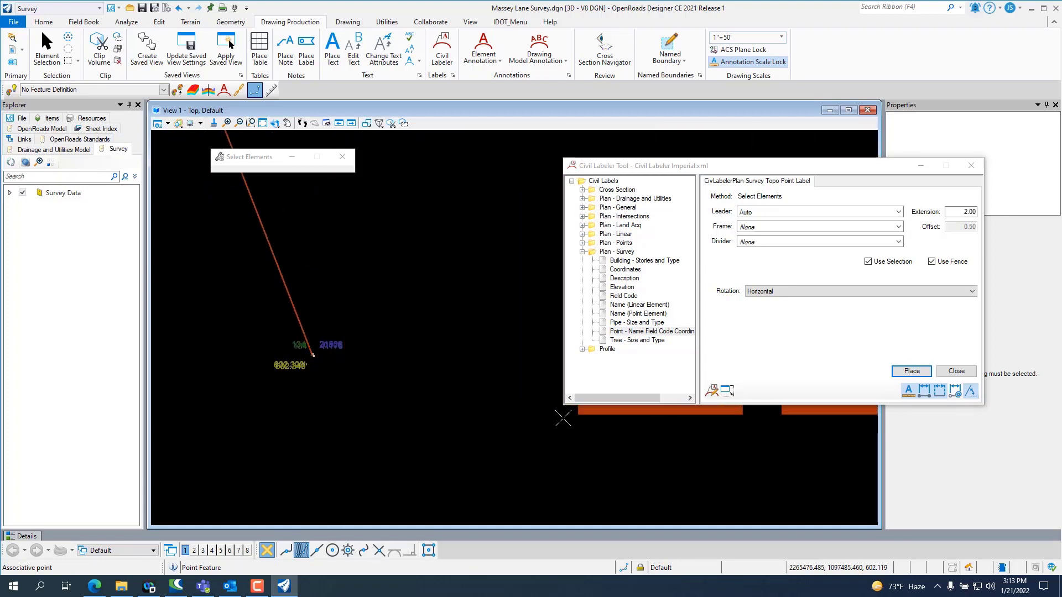
{"action": "left_click", "coordinate": [353, 362]}
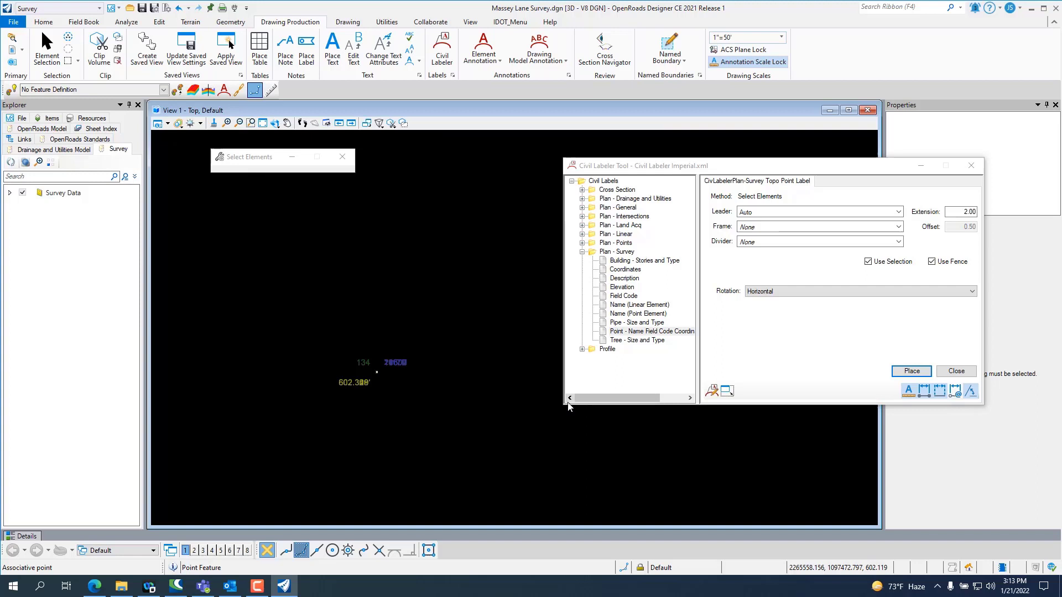
{"action": "scroll", "coordinate": [476, 393], "scroll_direction": "up", "scroll_amount": 3}
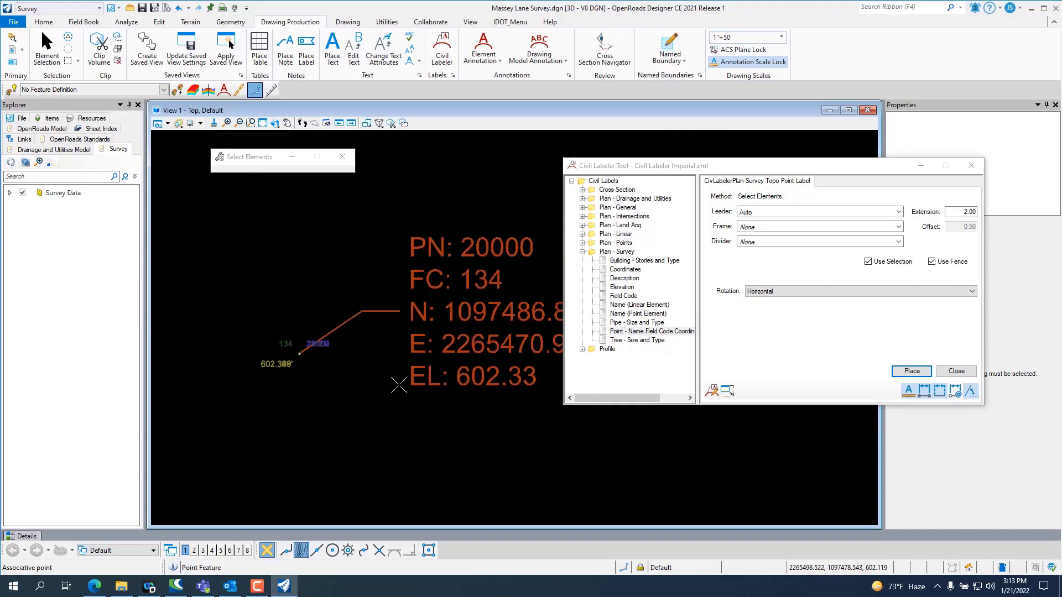
{"action": "left_click", "coordinate": [379, 411]}
Zoom around the placed label showing PN 23197, FC 134 and EL 634.07
{"action": "scroll", "coordinate": [311, 407], "scroll_direction": "down", "scroll_amount": 2}
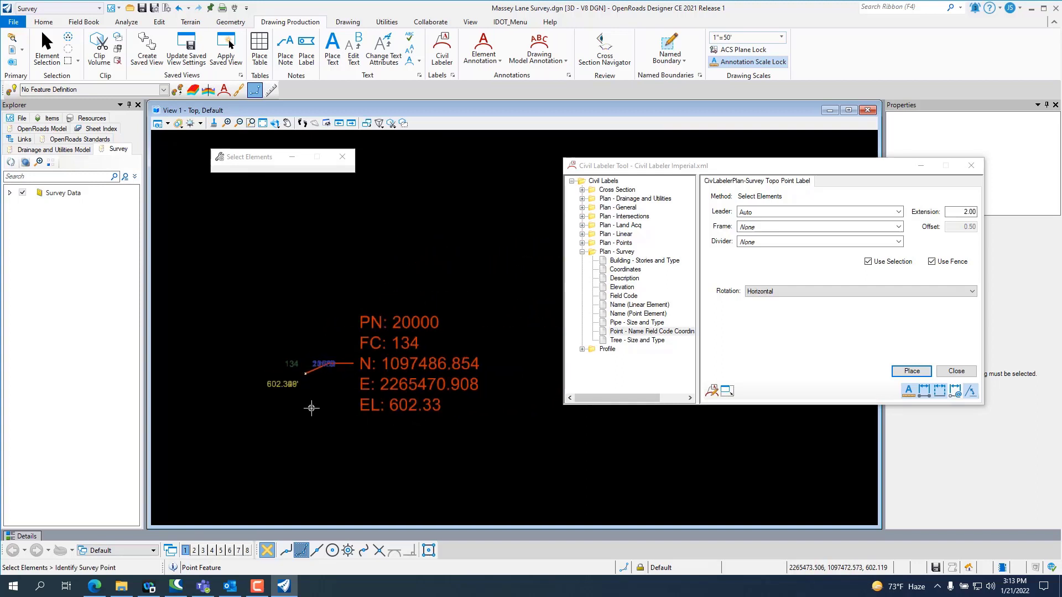
{"action": "scroll", "coordinate": [449, 375], "scroll_direction": "up", "scroll_amount": 2}
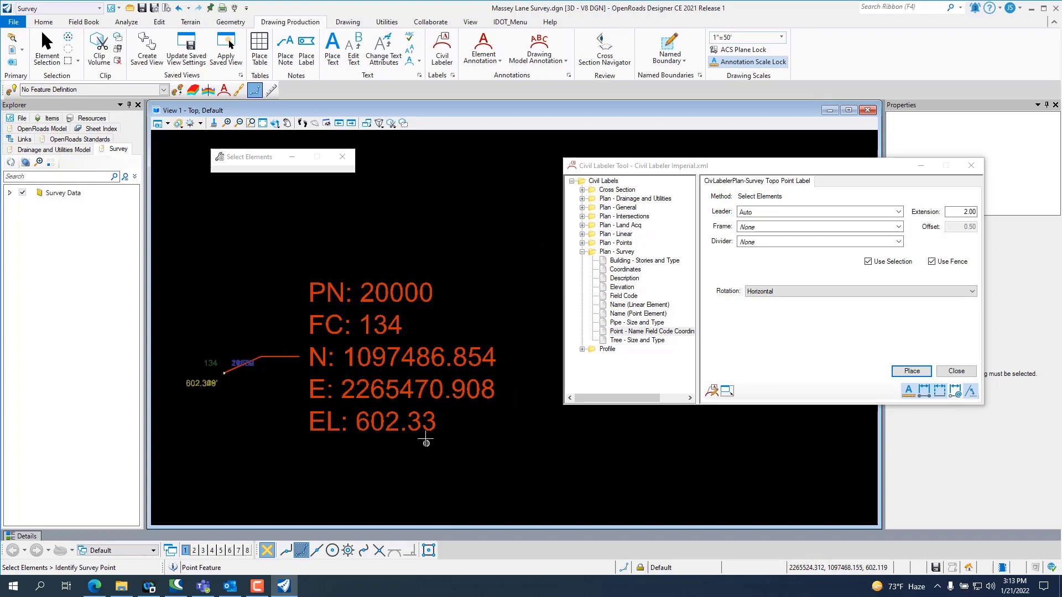
{"action": "scroll", "coordinate": [279, 370], "scroll_direction": "down", "scroll_amount": 5}
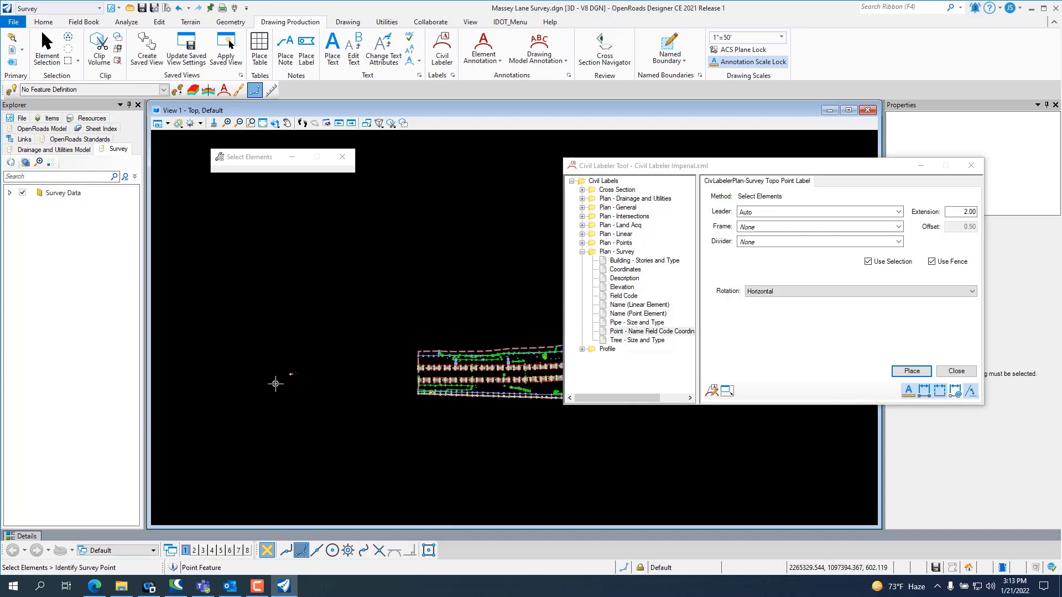
{"action": "scroll", "coordinate": [271, 393], "scroll_direction": "down", "scroll_amount": 1}
{"action": "scroll", "coordinate": [461, 356], "scroll_direction": "up", "scroll_amount": 4}
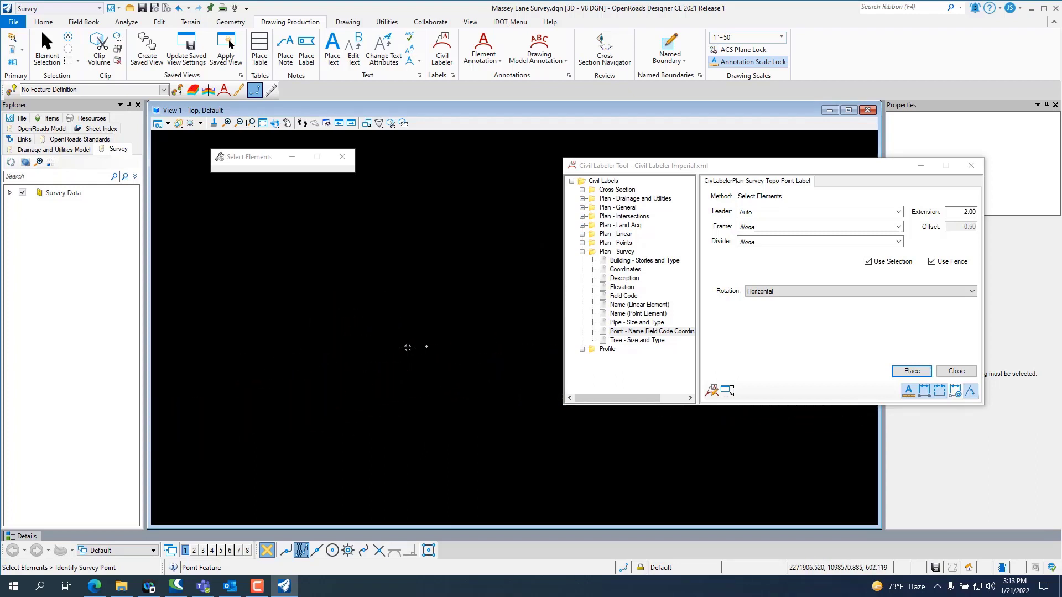
{"action": "scroll", "coordinate": [443, 340], "scroll_direction": "up", "scroll_amount": 5}
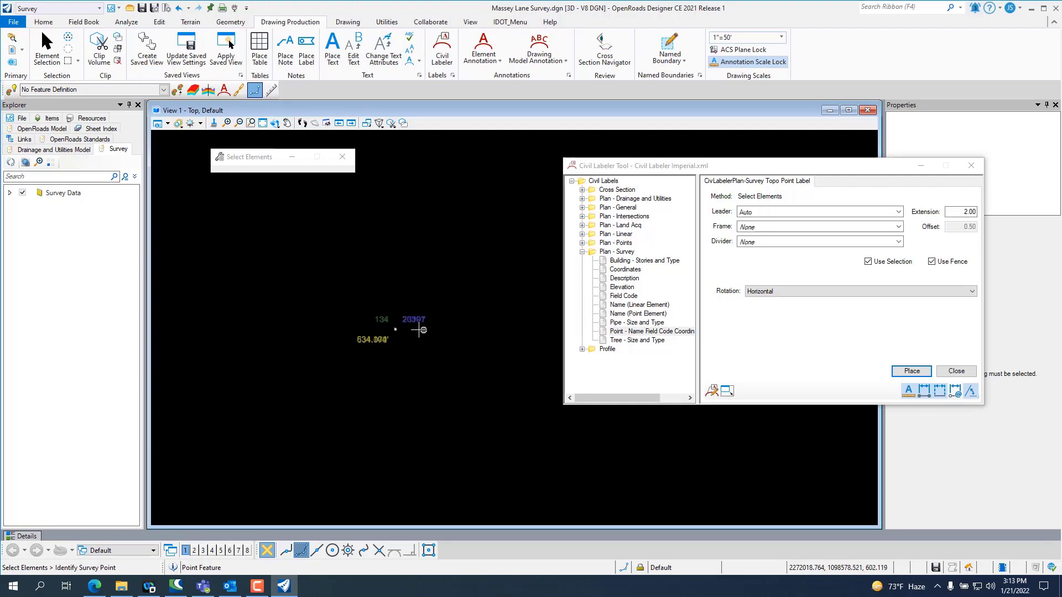
{"action": "scroll", "coordinate": [372, 329], "scroll_direction": "up", "scroll_amount": 3}
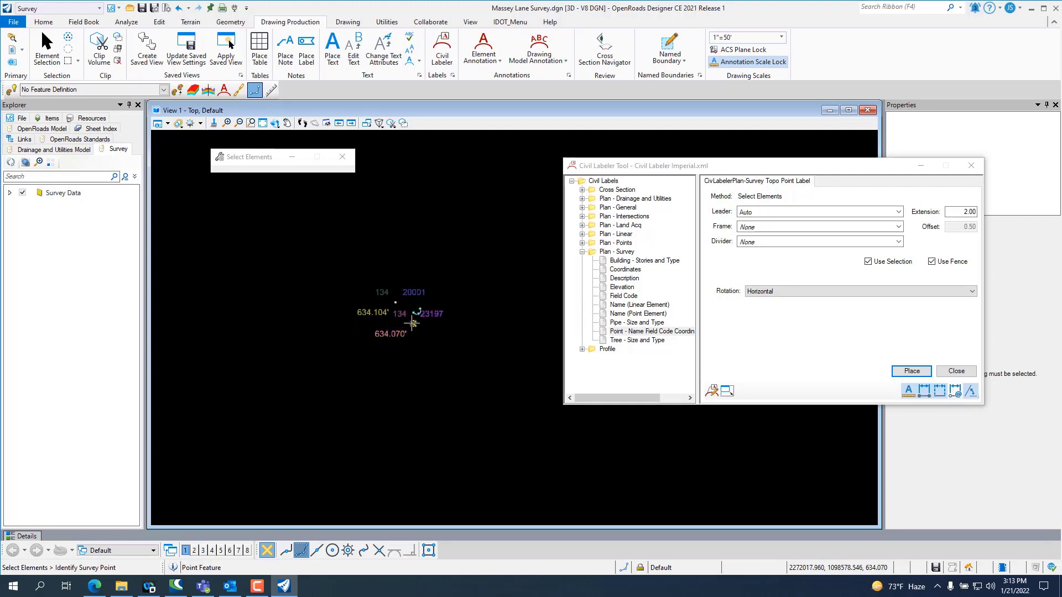
{"action": "scroll", "coordinate": [318, 337], "scroll_direction": "down", "scroll_amount": 3}
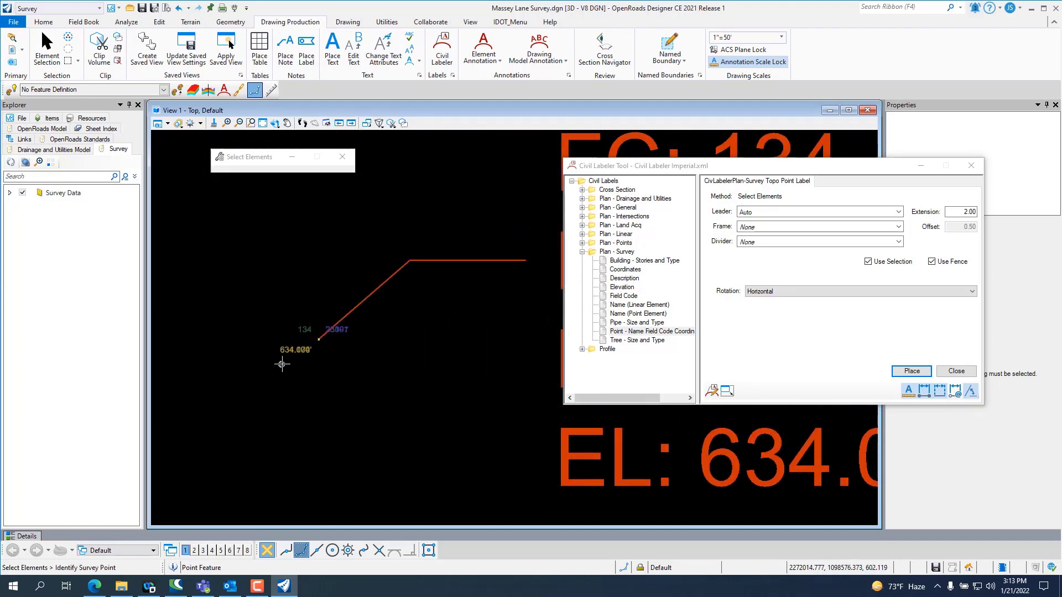
{"action": "scroll", "coordinate": [288, 361], "scroll_direction": "down", "scroll_amount": 3}
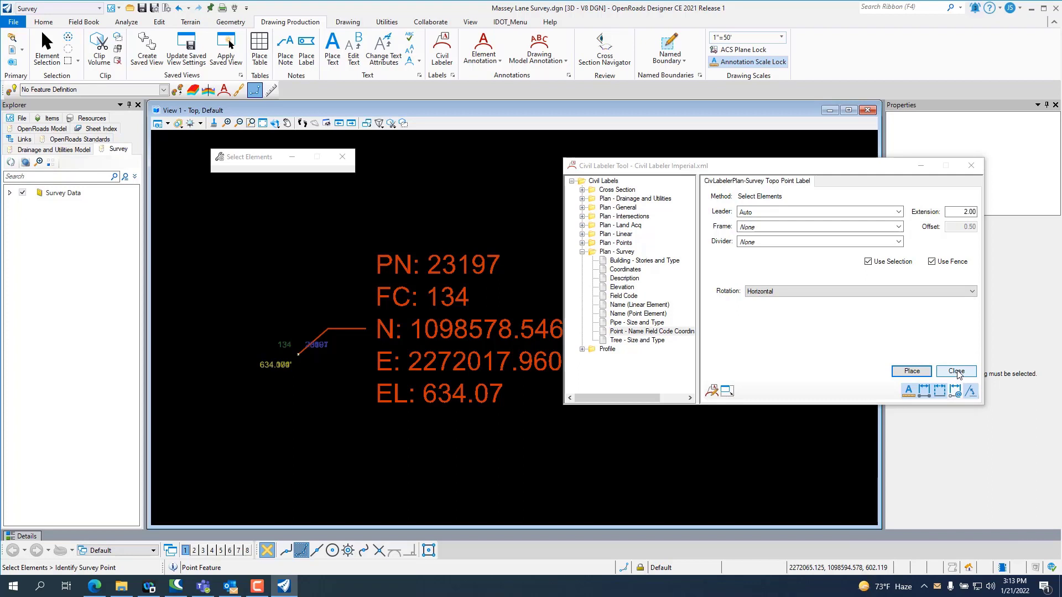
{"action": "left_click", "coordinate": [957, 374]}
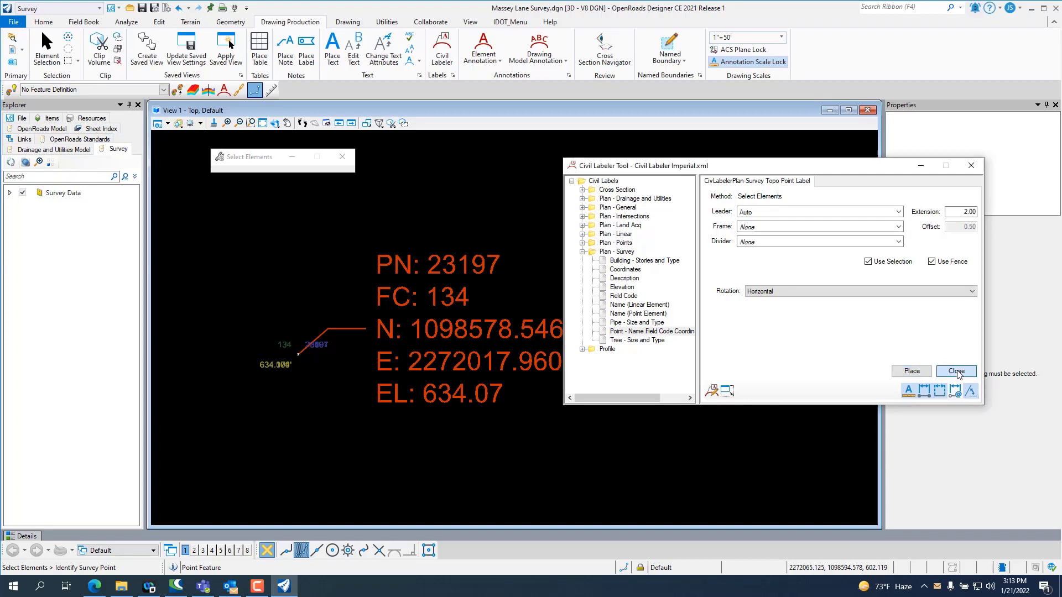
{"action": "scroll", "coordinate": [556, 405], "scroll_direction": "down", "scroll_amount": 1}
{"action": "scroll", "coordinate": [636, 387], "scroll_direction": "down", "scroll_amount": 3}
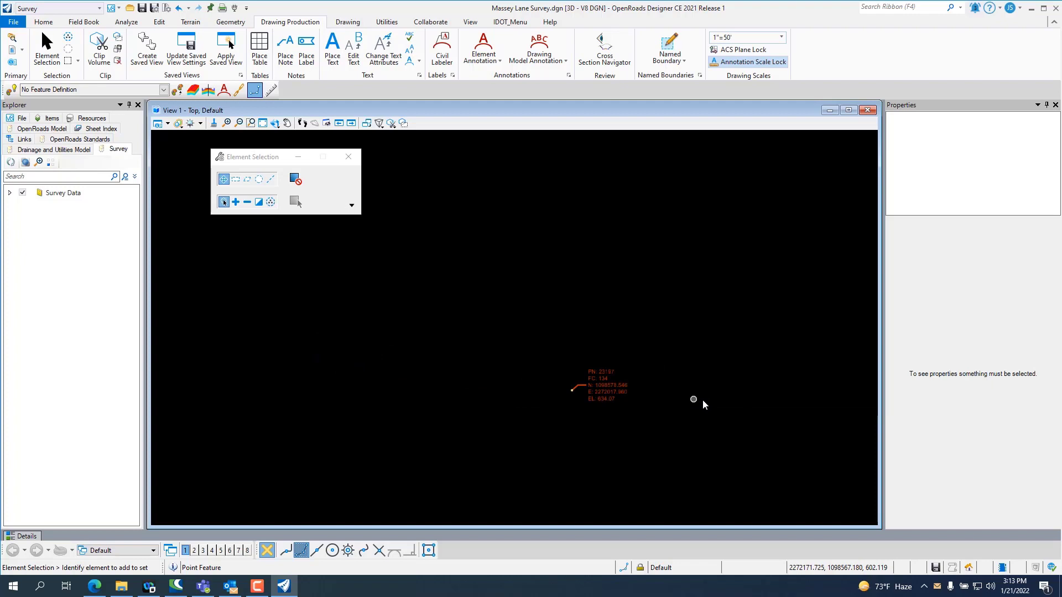
{"action": "scroll", "coordinate": [654, 380], "scroll_direction": "down", "scroll_amount": 3}
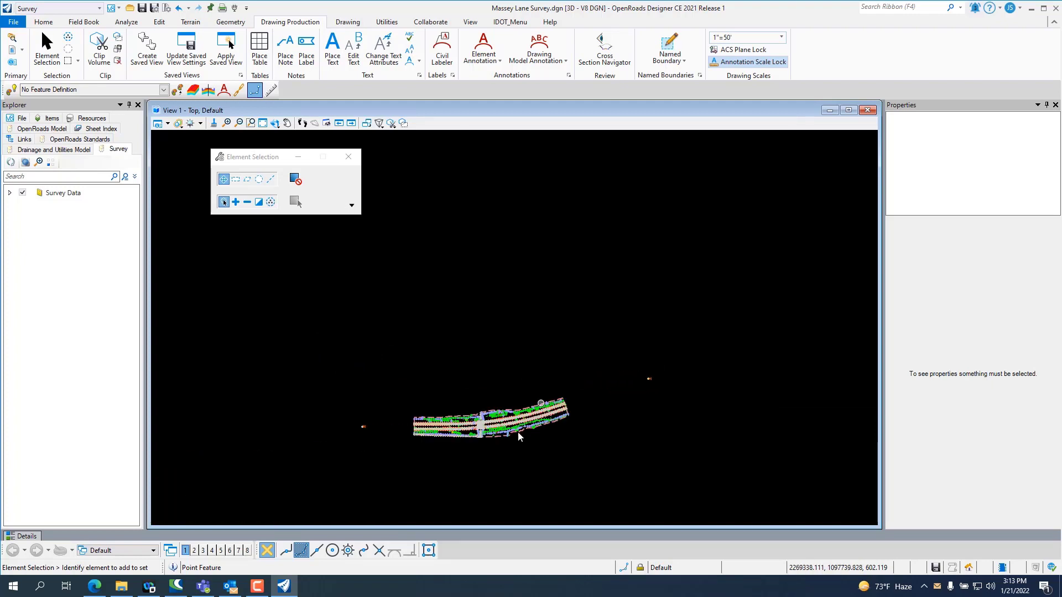
{"action": "scroll", "coordinate": [478, 462], "scroll_direction": "up", "scroll_amount": 2}
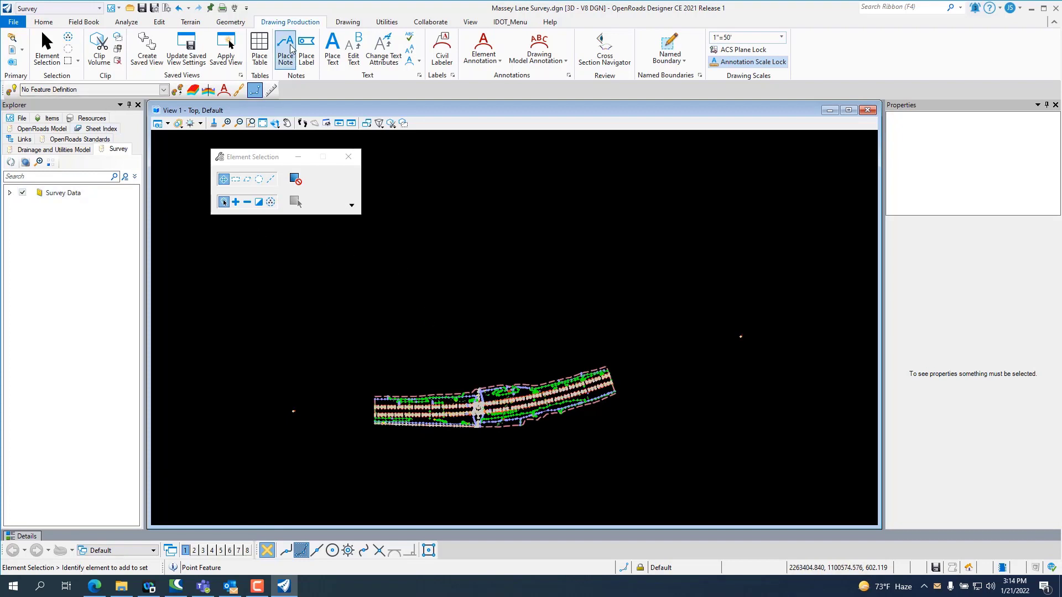
{"action": "left_click", "coordinate": [15, 23]}
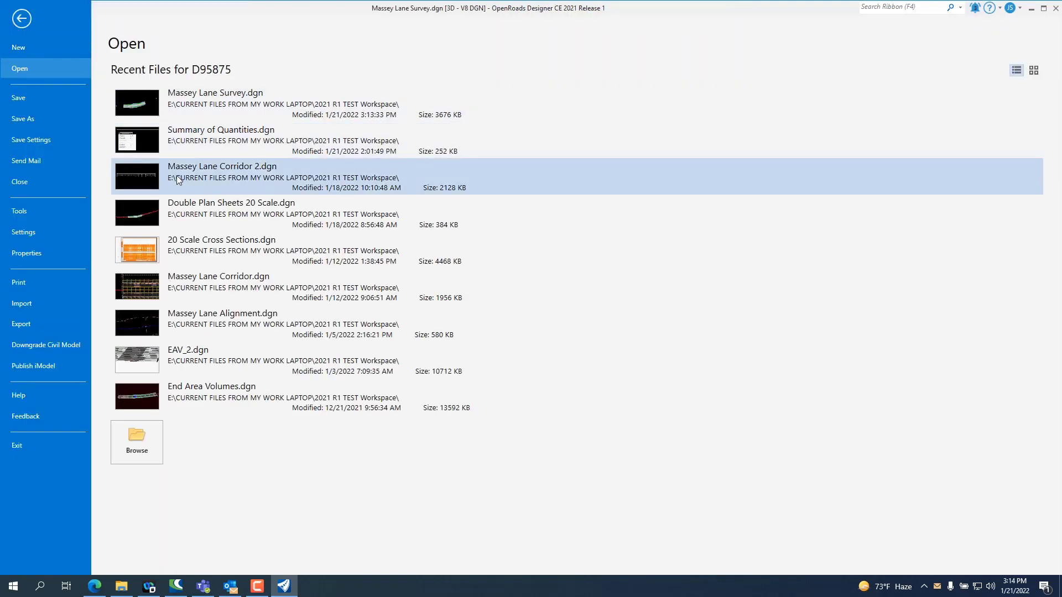
Open Massey Lane Corridor 2.dgn from Recent Files and show the Utilities ribbon tools
{"action": "left_click", "coordinate": [226, 171]}
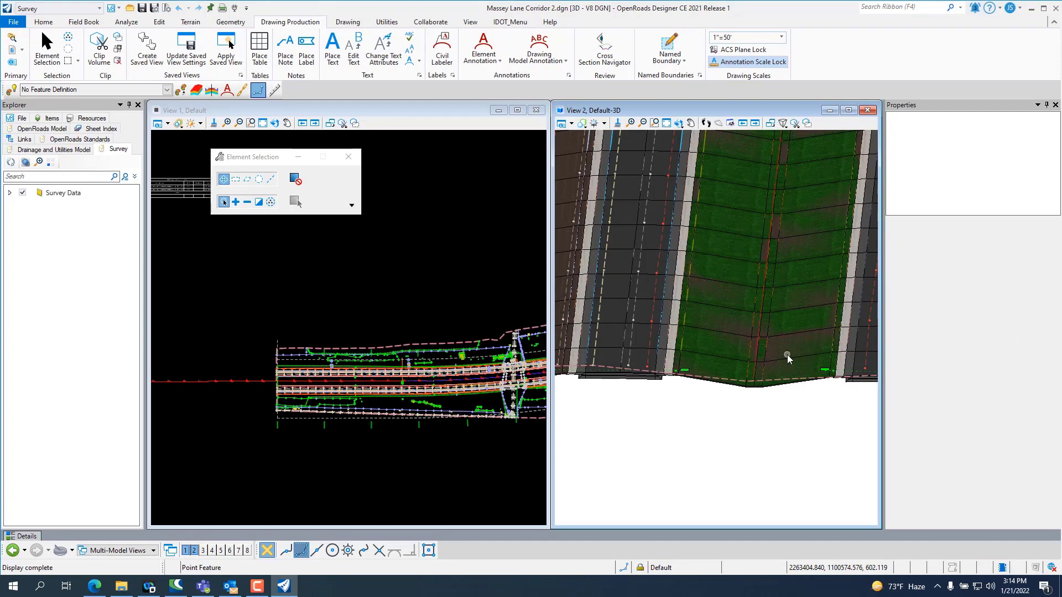
{"action": "scroll", "coordinate": [787, 353], "scroll_direction": "down", "scroll_amount": 4}
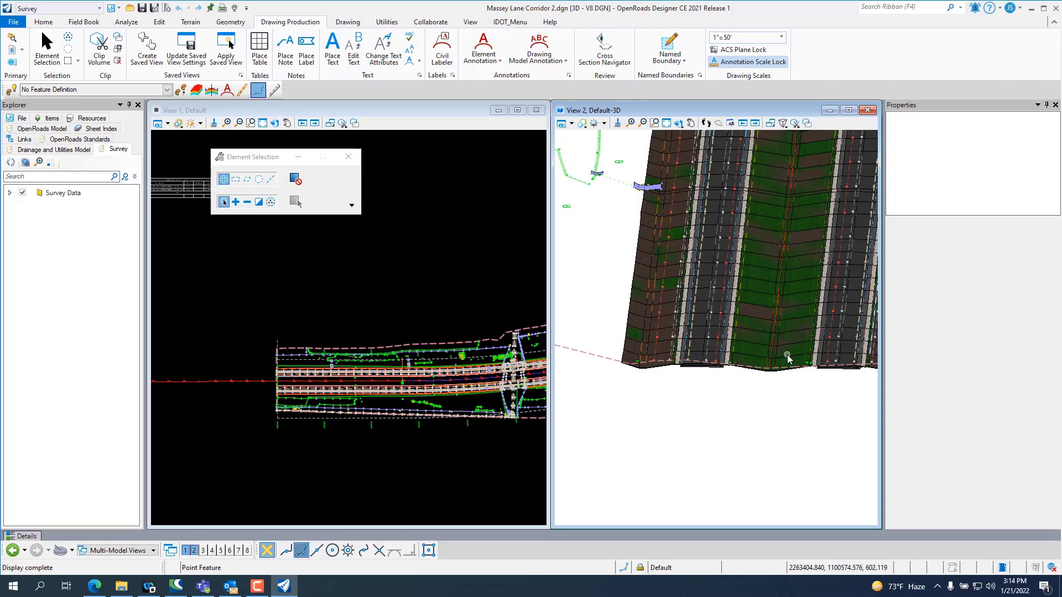
{"action": "scroll", "coordinate": [761, 354], "scroll_direction": "up", "scroll_amount": 1}
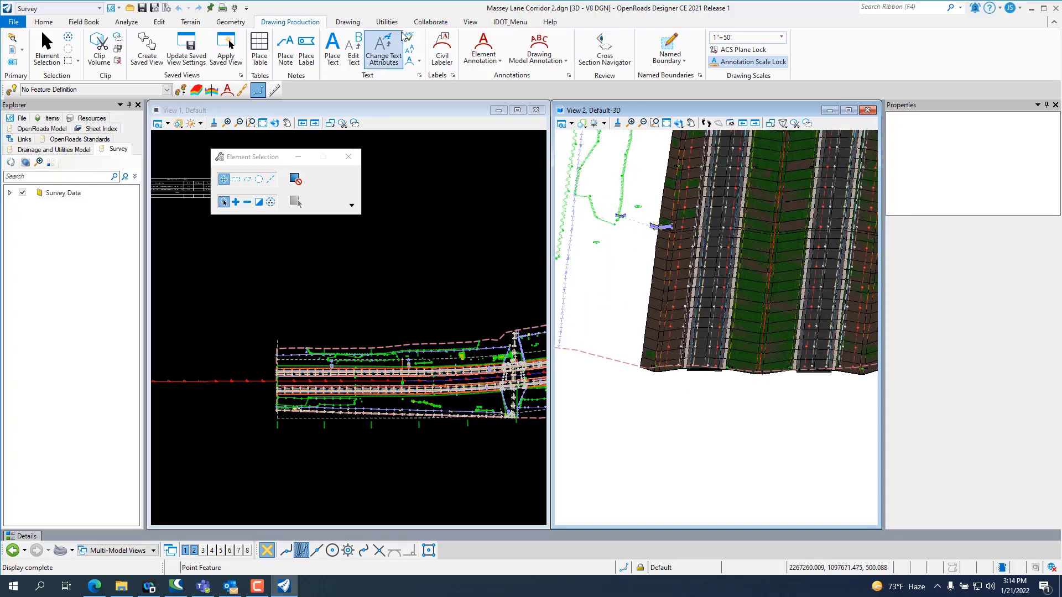
{"action": "left_click", "coordinate": [386, 23]}
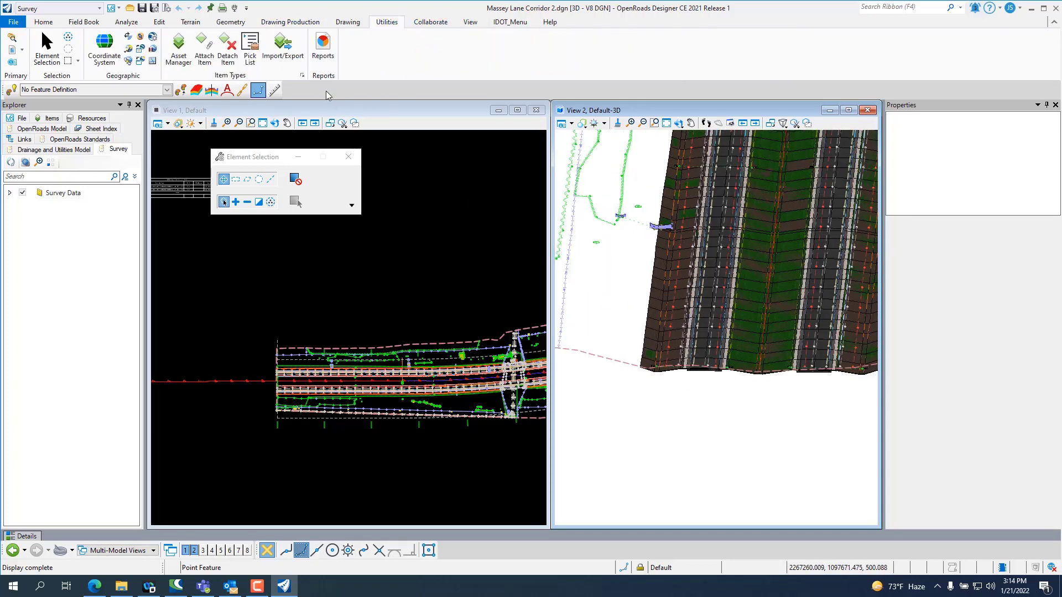
{"action": "left_click", "coordinate": [302, 76]}
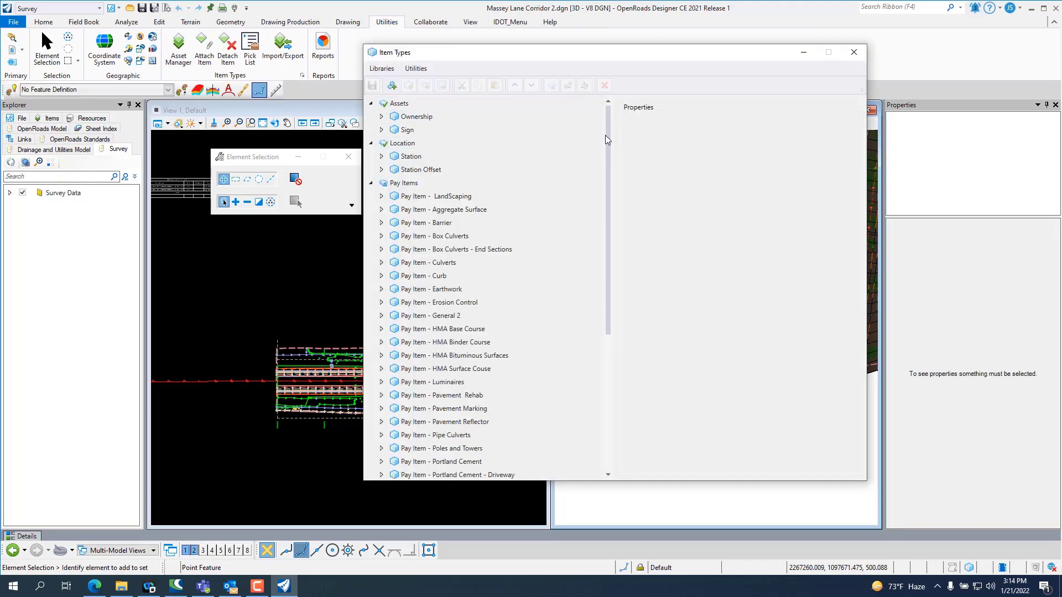
{"action": "left_click_drag", "start_coordinate": [605, 135], "coordinate": [619, 332]}
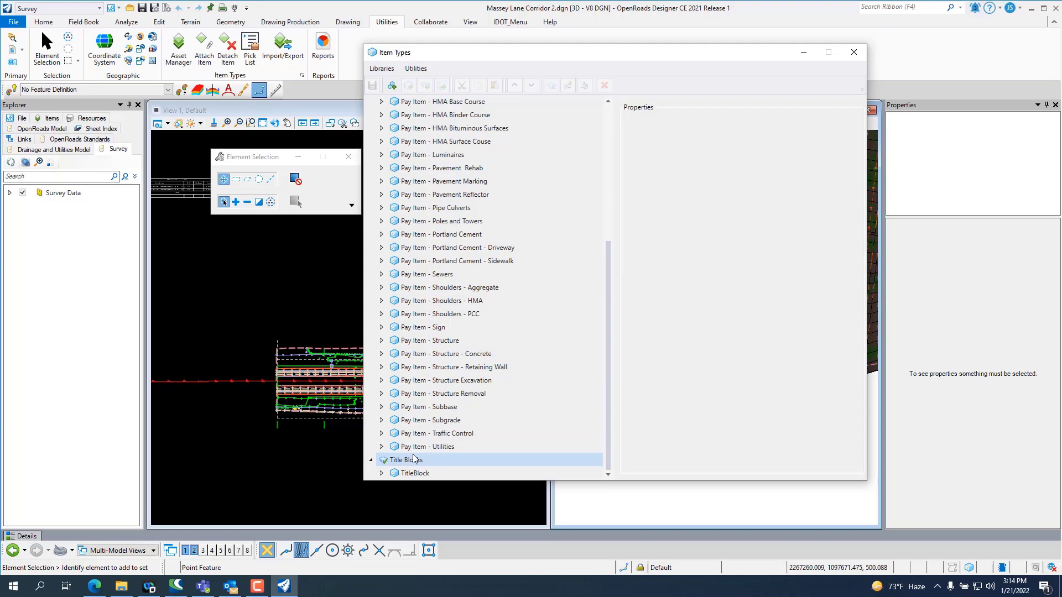
{"action": "scroll", "coordinate": [452, 451], "scroll_direction": "up", "scroll_amount": 6}
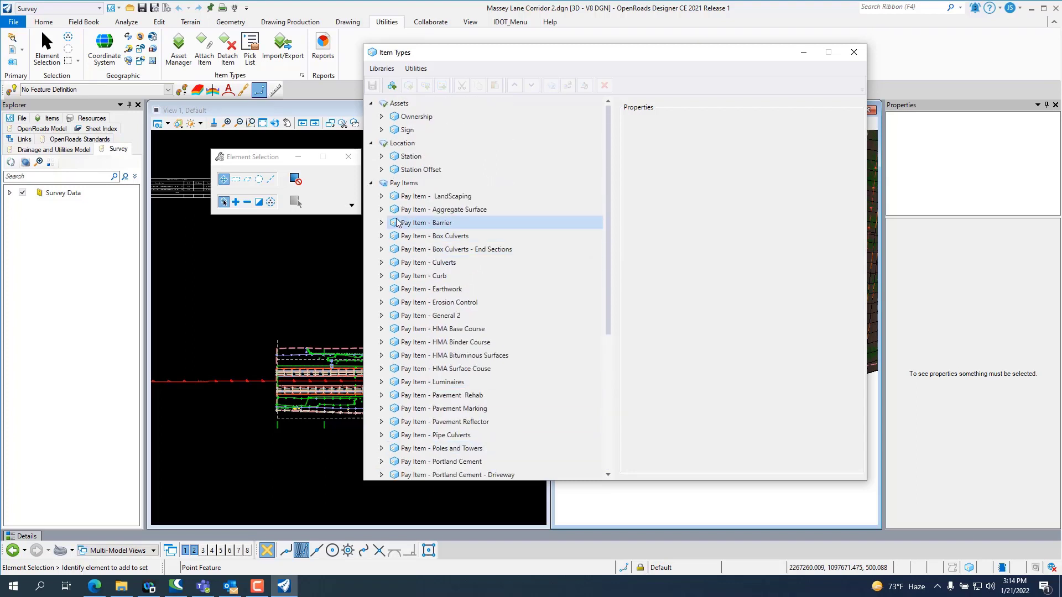
{"action": "left_click", "coordinate": [381, 197]}
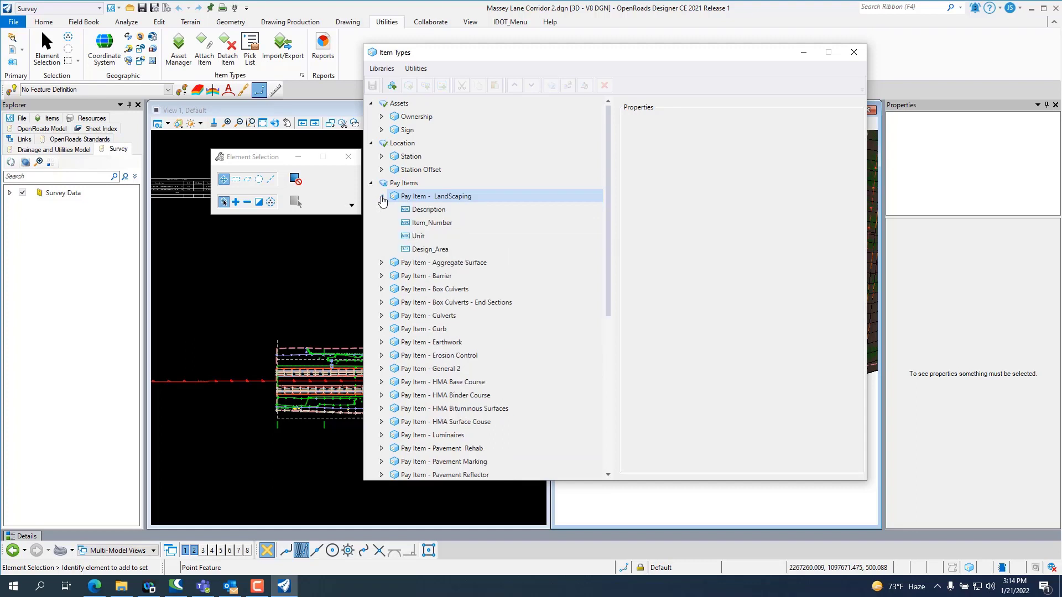
{"action": "left_click", "coordinate": [381, 197]}
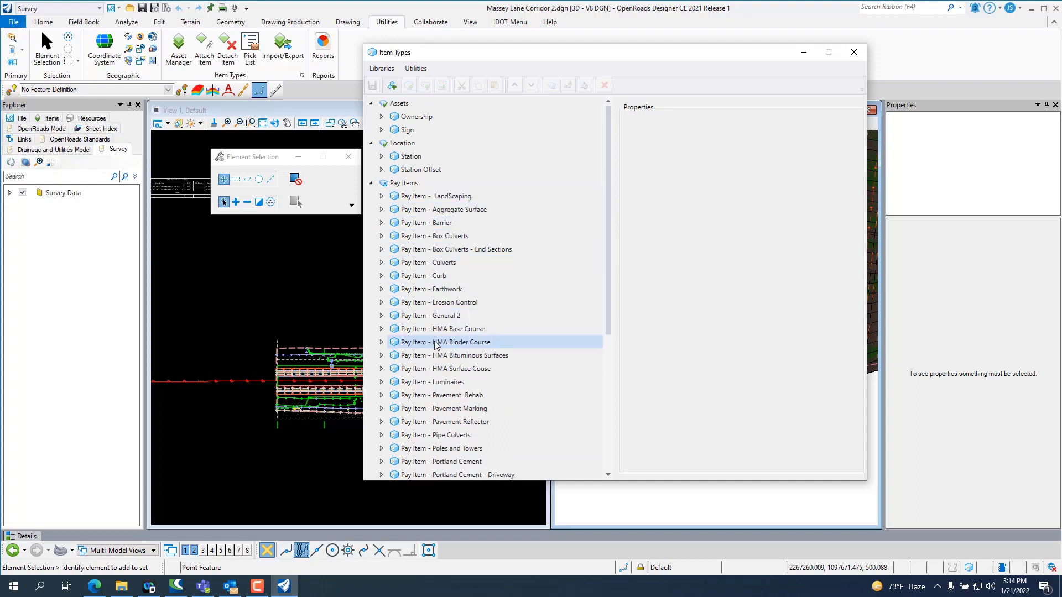
{"action": "left_click", "coordinate": [382, 369]}
{"action": "scroll", "coordinate": [387, 373], "scroll_direction": "down", "scroll_amount": 3}
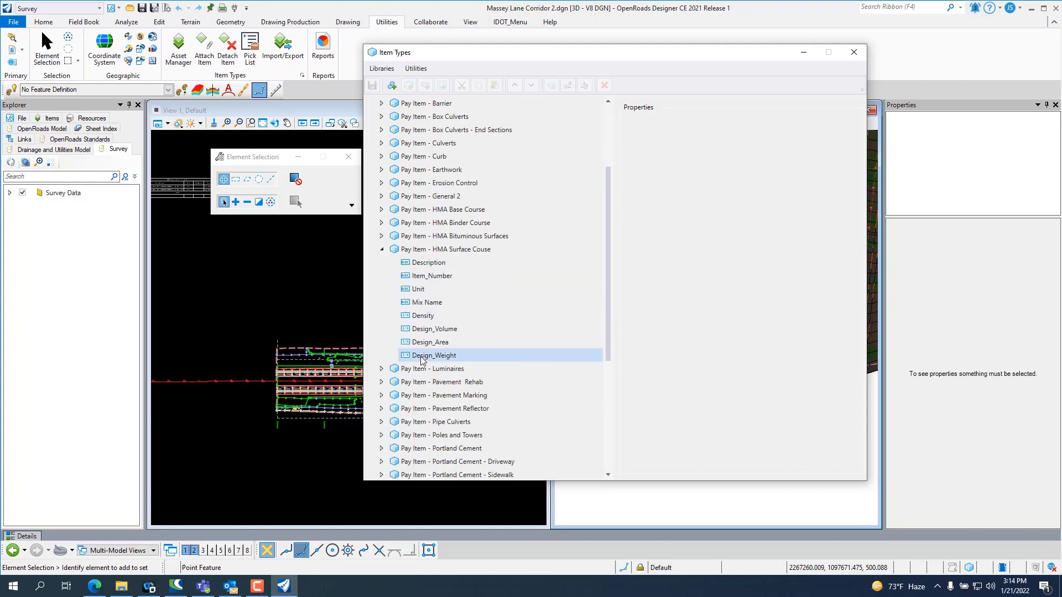
{"action": "left_click", "coordinate": [442, 263]}
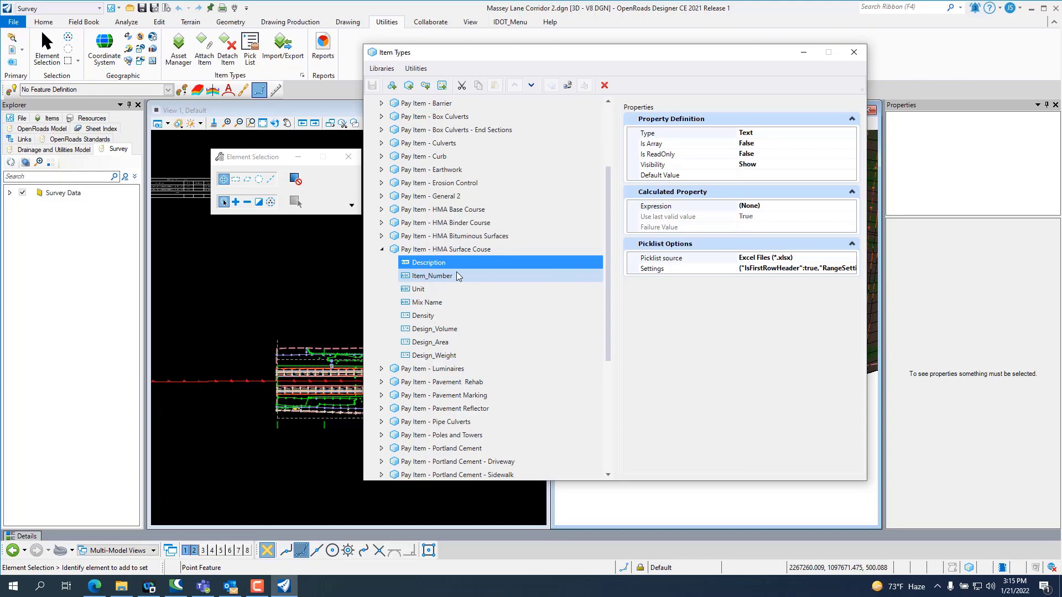
{"action": "left_click", "coordinate": [853, 55]}
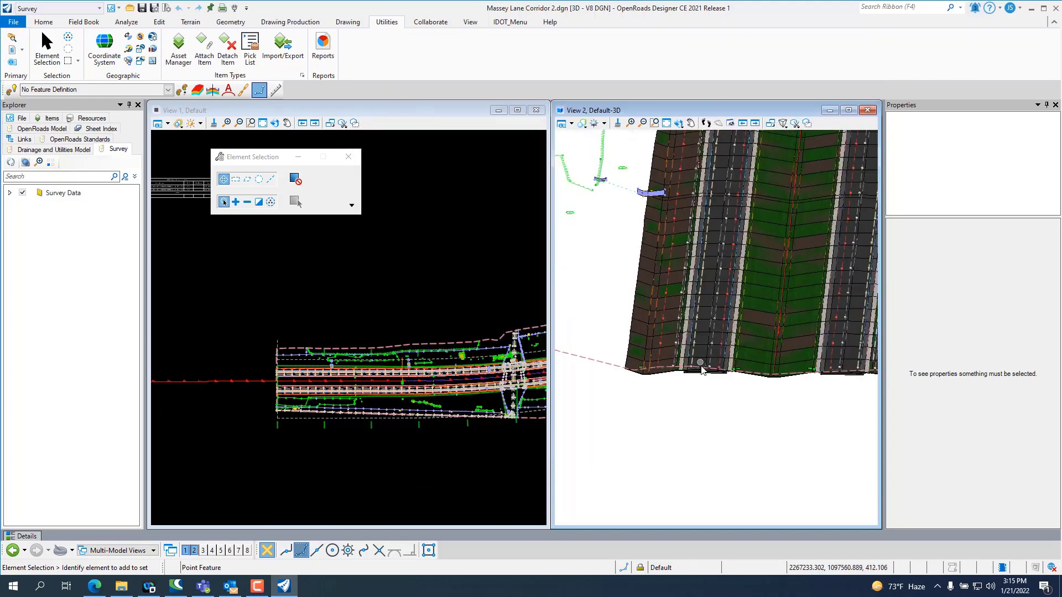
{"action": "left_click", "coordinate": [701, 349]}
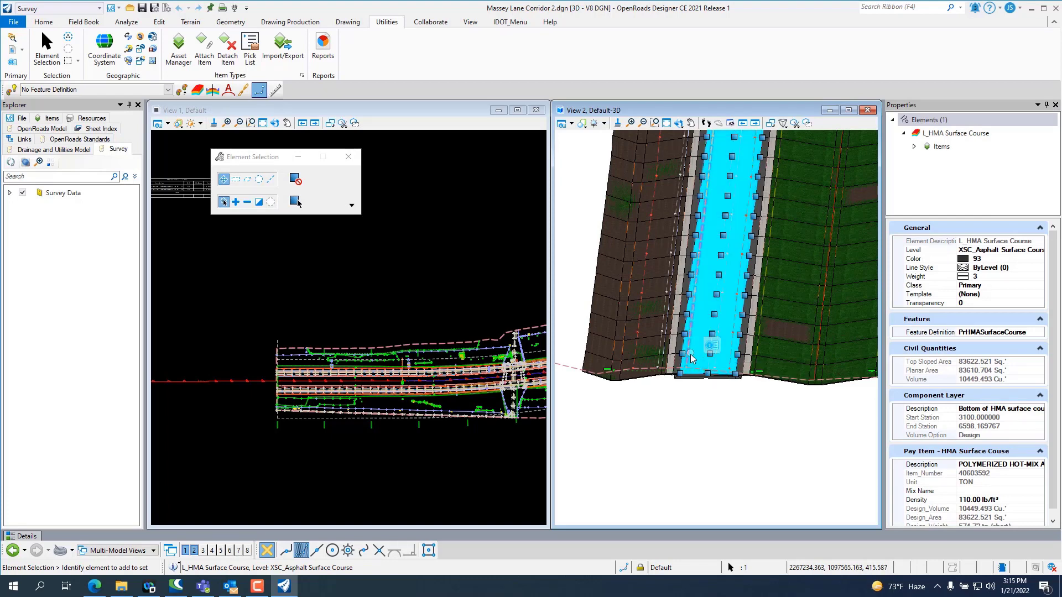
{"action": "scroll", "coordinate": [690, 358], "scroll_direction": "up", "scroll_amount": 2}
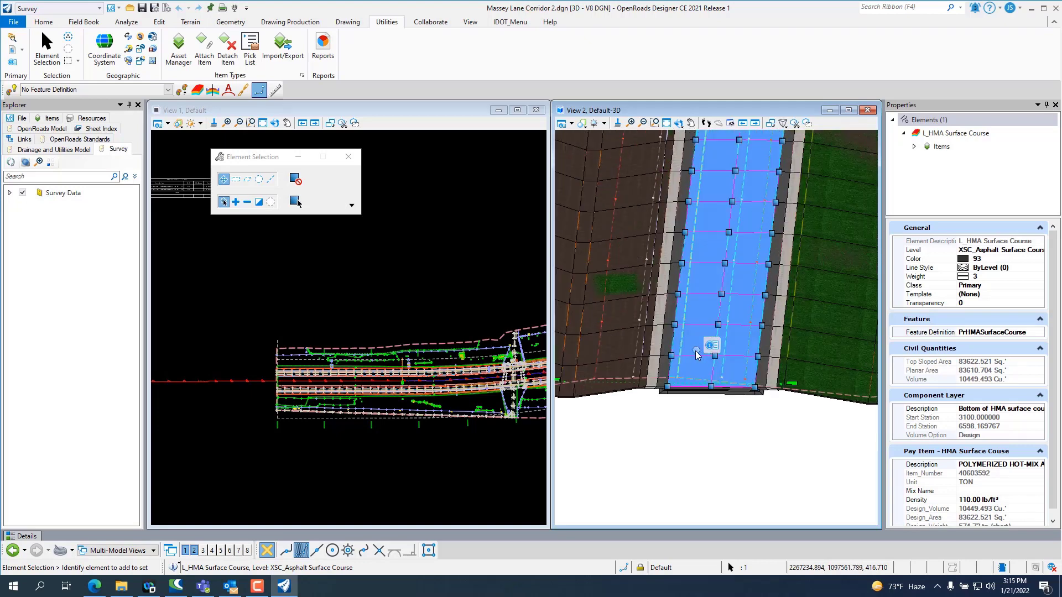
{"action": "scroll", "coordinate": [635, 417], "scroll_direction": "down", "scroll_amount": 2}
{"action": "left_click", "coordinate": [646, 434]}
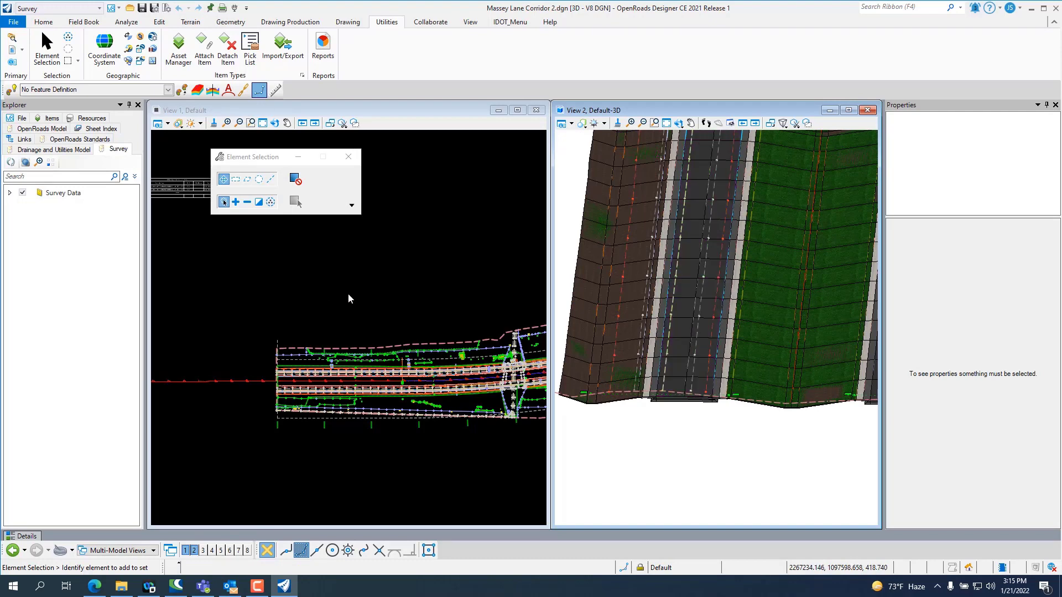
{"action": "scroll", "coordinate": [291, 286], "scroll_direction": "down", "scroll_amount": 2}
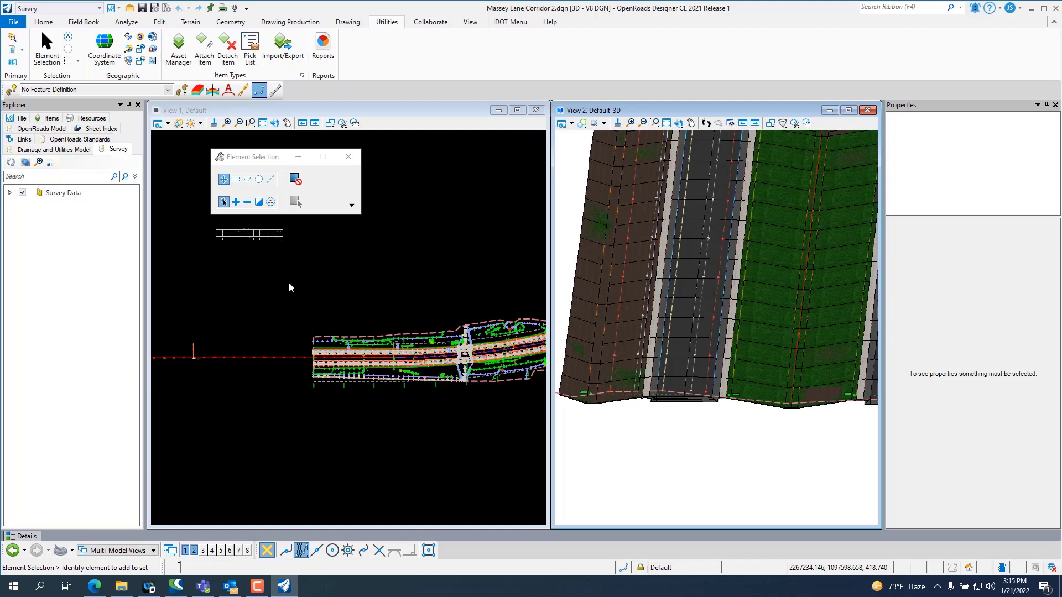
{"action": "left_click", "coordinate": [297, 255]}
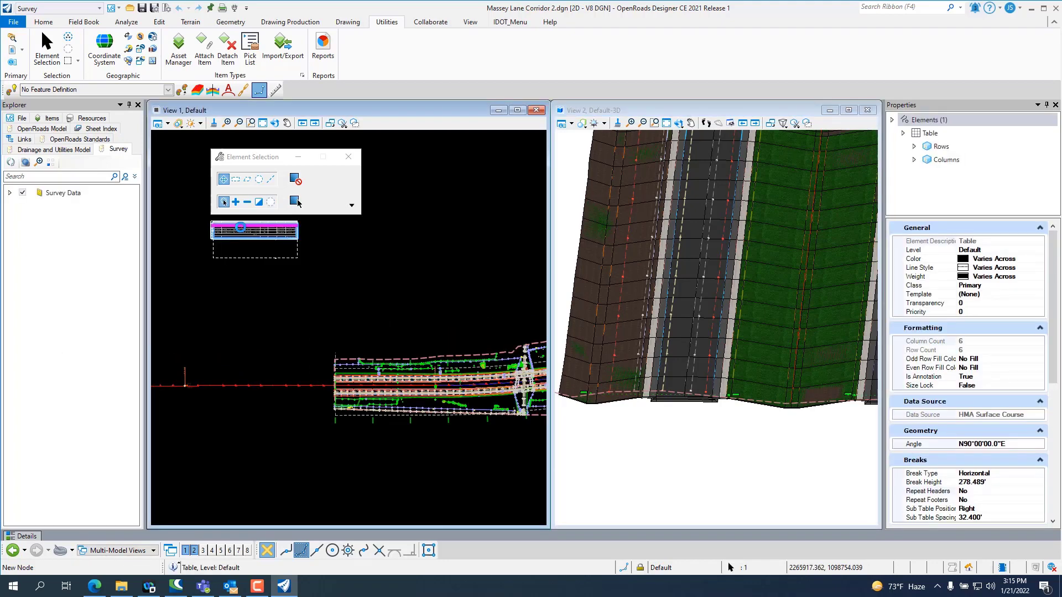
{"action": "left_click", "coordinate": [266, 297]}
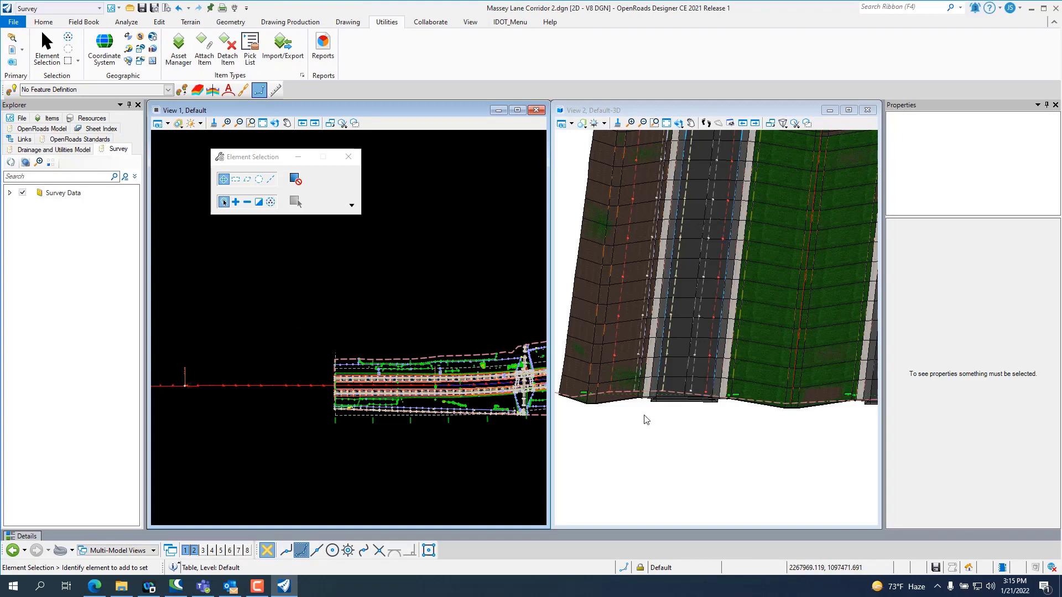
Show the first HMA Surface Couse pay item's properties (TON, 579.47 tn) with the description panel widened
{"action": "left_click", "coordinate": [50, 117]}
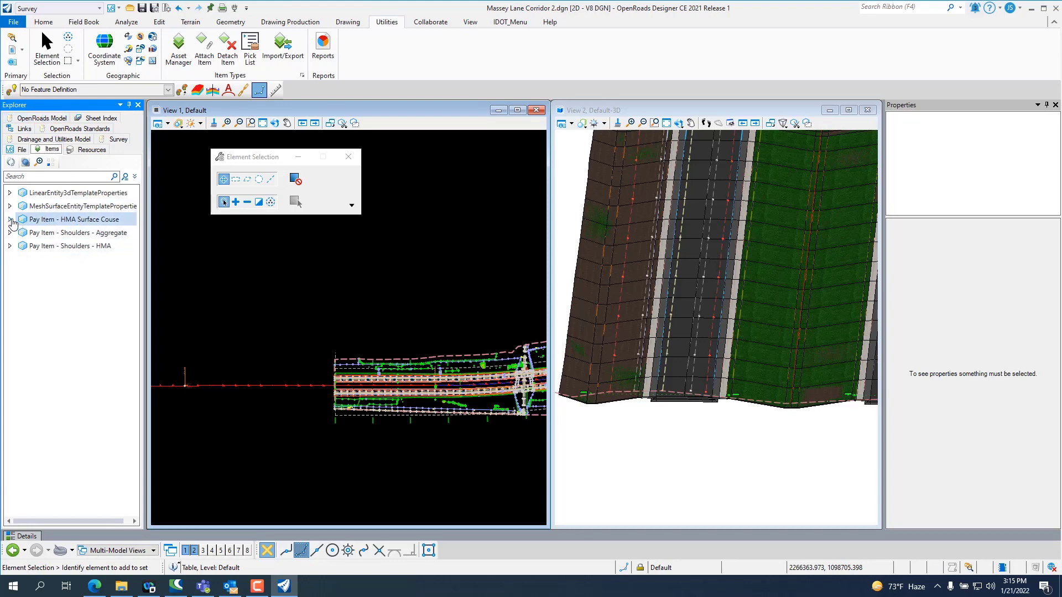
{"action": "left_click", "coordinate": [10, 220]}
{"action": "left_click", "coordinate": [83, 233]}
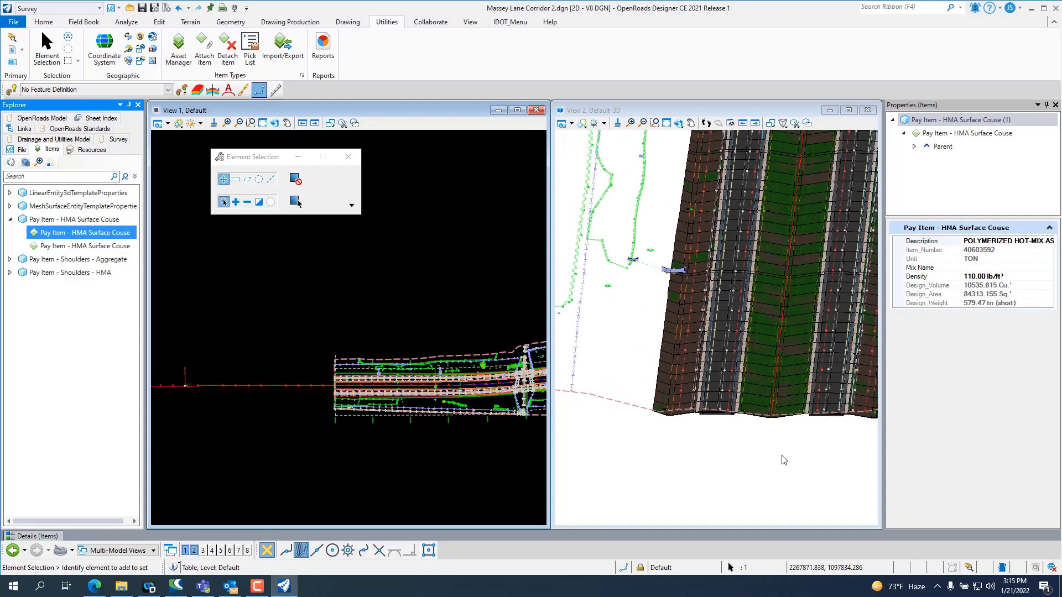
{"action": "left_click", "coordinate": [702, 447]}
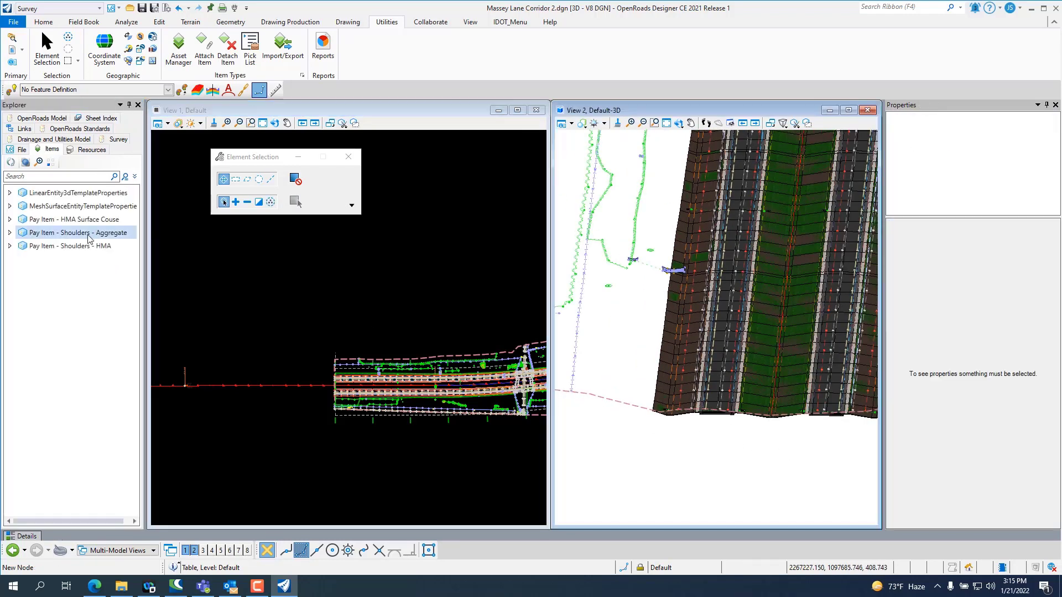
{"action": "left_click", "coordinate": [9, 220]}
{"action": "left_click", "coordinate": [49, 233]}
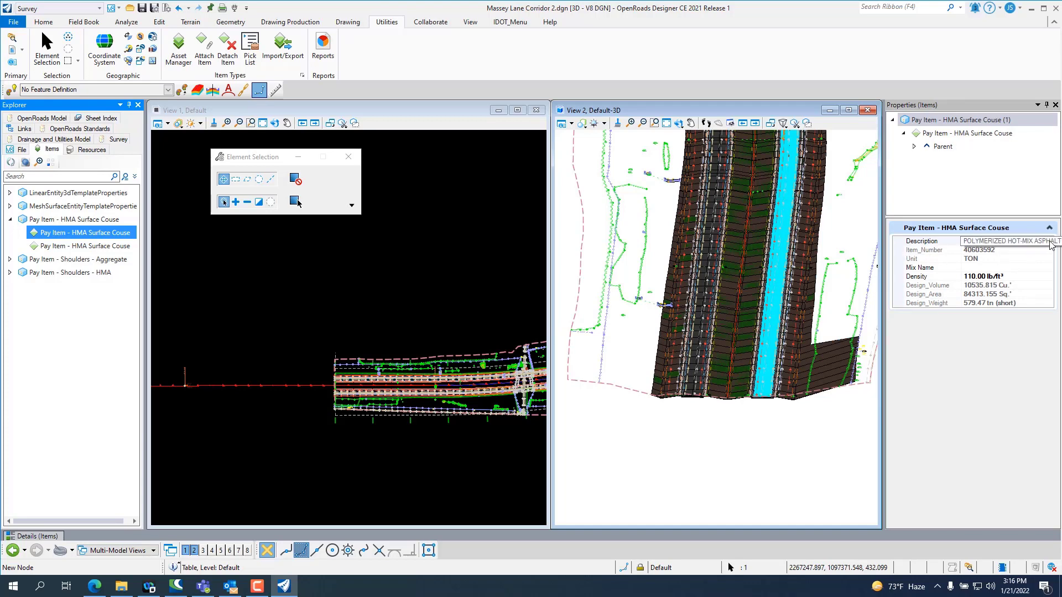
{"action": "left_click_drag", "start_coordinate": [885, 254], "coordinate": [646, 277]}
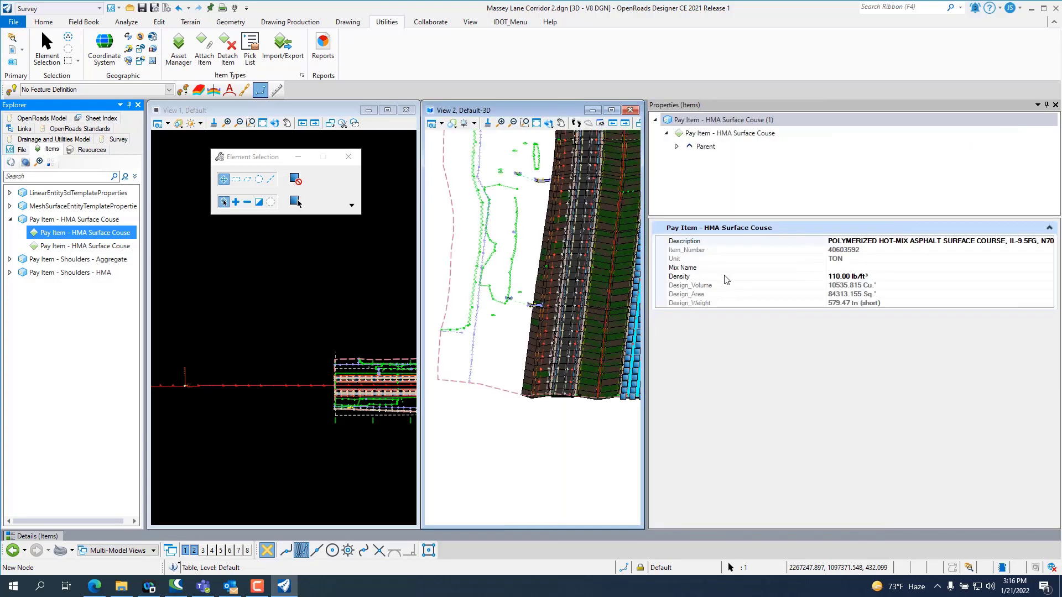
Browse the alternative HMA descriptions, keep the current one, then narrow the panel and clear the selection
{"action": "left_click", "coordinate": [1046, 246]}
{"action": "left_click", "coordinate": [1048, 242]}
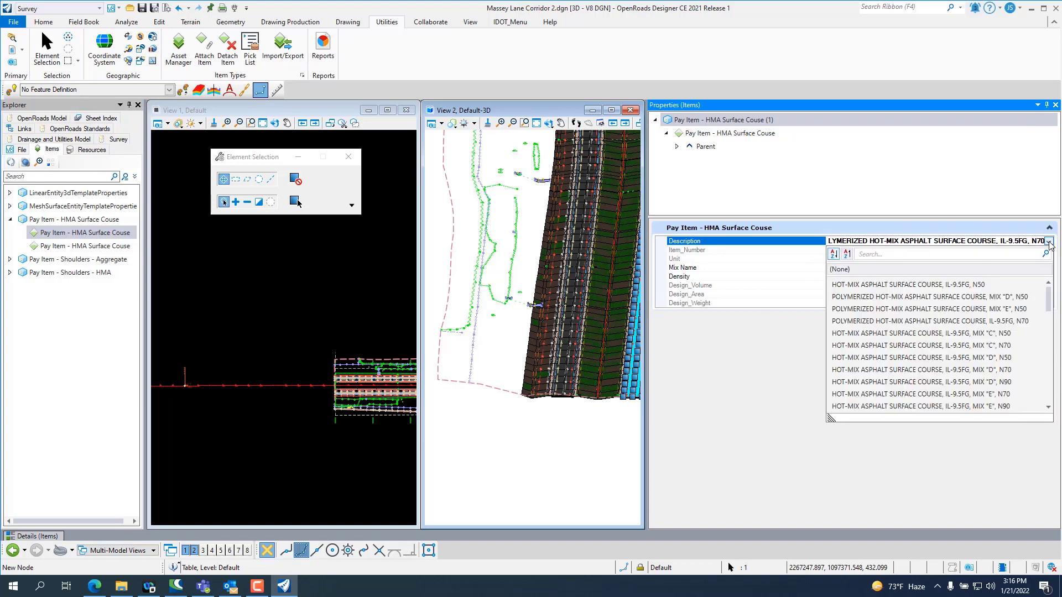
{"action": "scroll", "coordinate": [1017, 297], "scroll_direction": "down", "scroll_amount": 2}
{"action": "scroll", "coordinate": [1016, 298], "scroll_direction": "down", "scroll_amount": 3}
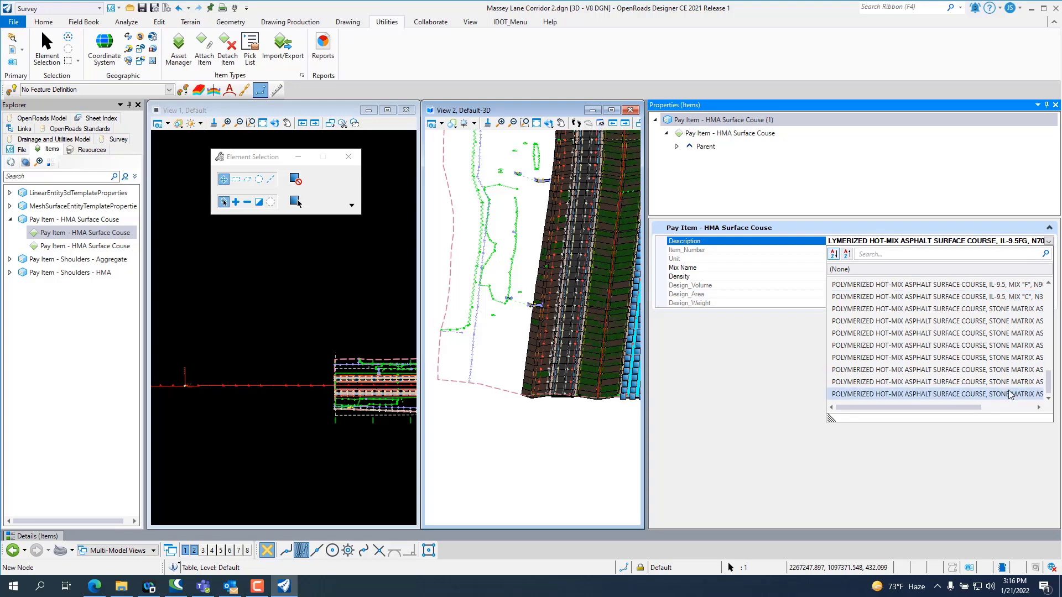
{"action": "scroll", "coordinate": [956, 319], "scroll_direction": "up", "scroll_amount": 5}
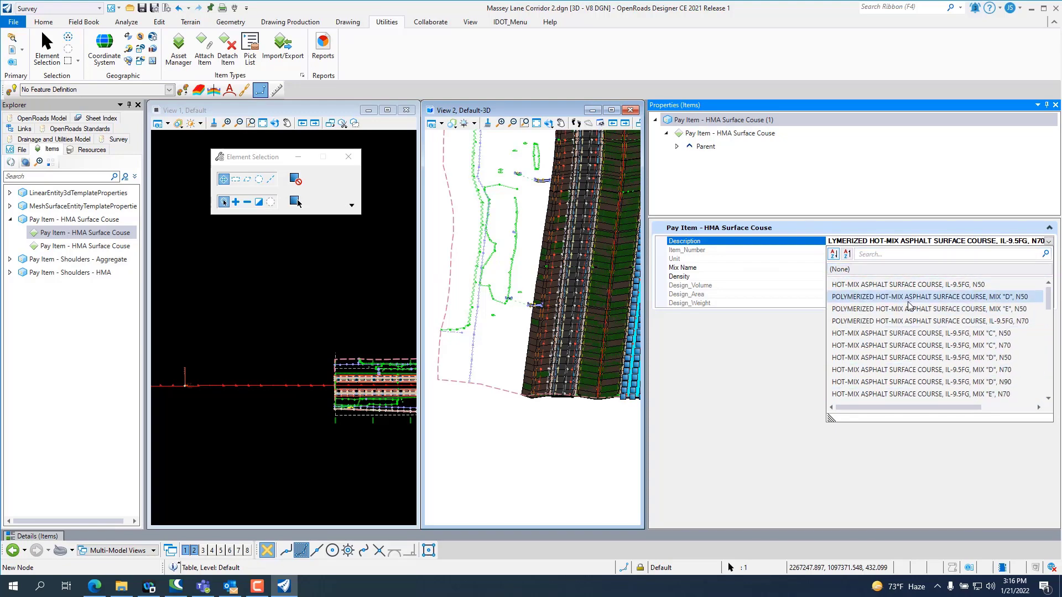
{"action": "left_click", "coordinate": [935, 445]}
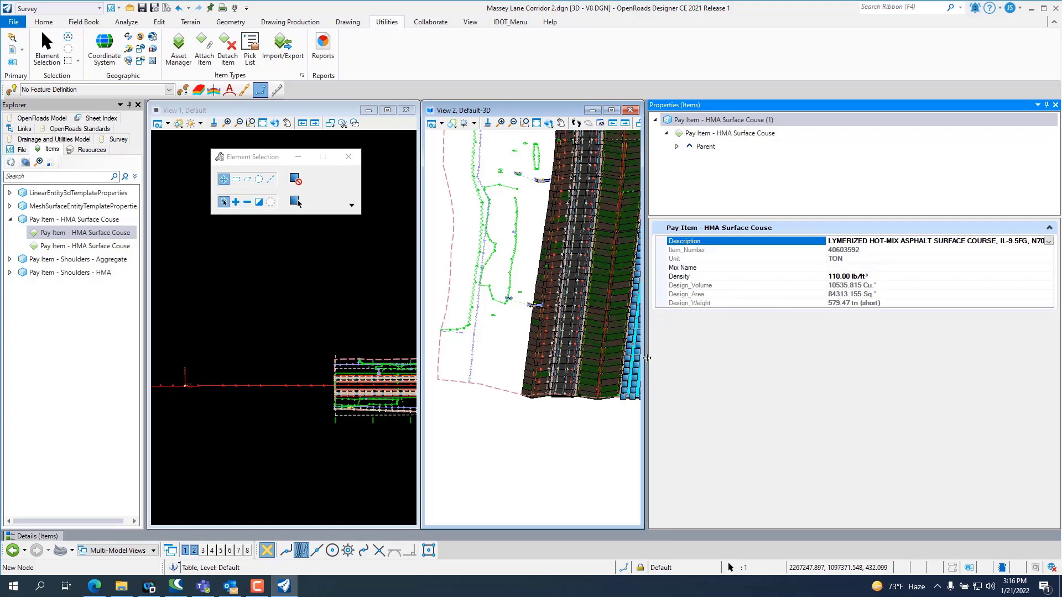
{"action": "left_click_drag", "start_coordinate": [647, 358], "coordinate": [925, 362]}
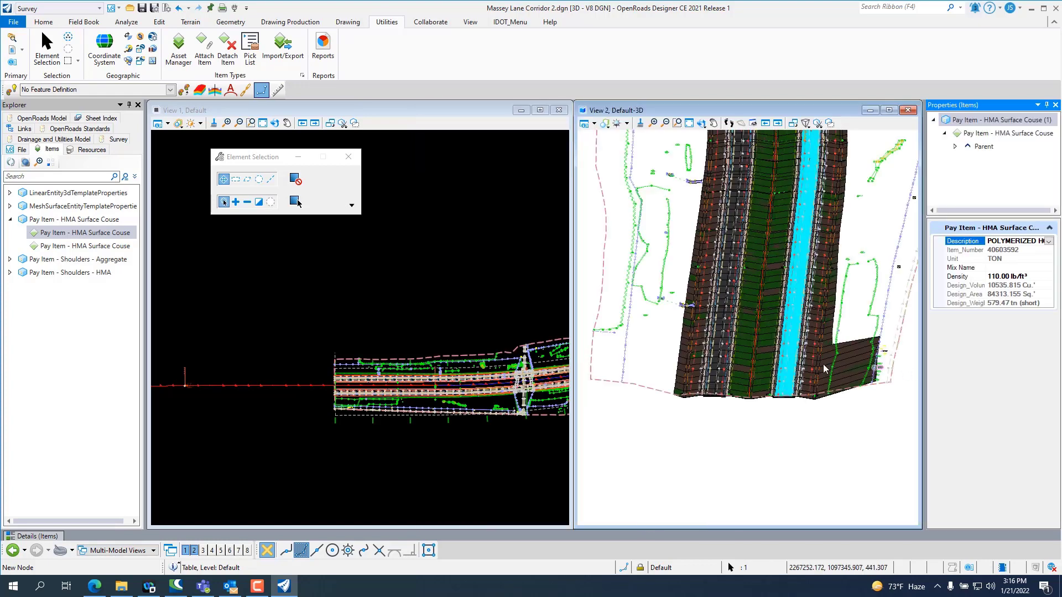
{"action": "left_click", "coordinate": [811, 401]}
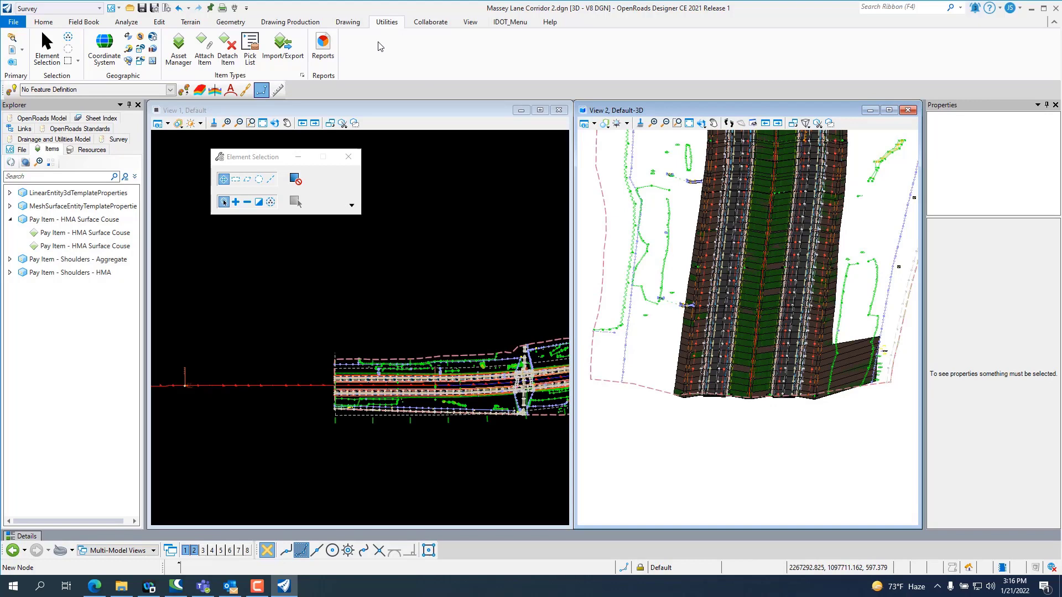
Browse the Pay Items list in Attach Item without attaching anything, then zoom View 1 onto the corridor
{"action": "left_click", "coordinate": [605, 122]}
{"action": "left_click", "coordinate": [200, 48]}
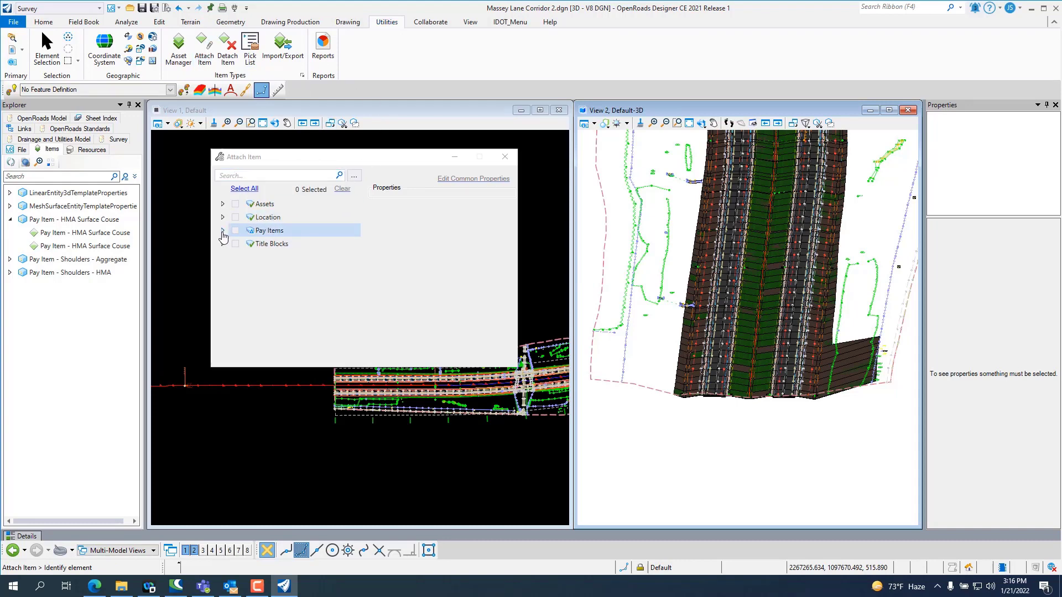
{"action": "left_click", "coordinate": [222, 230]}
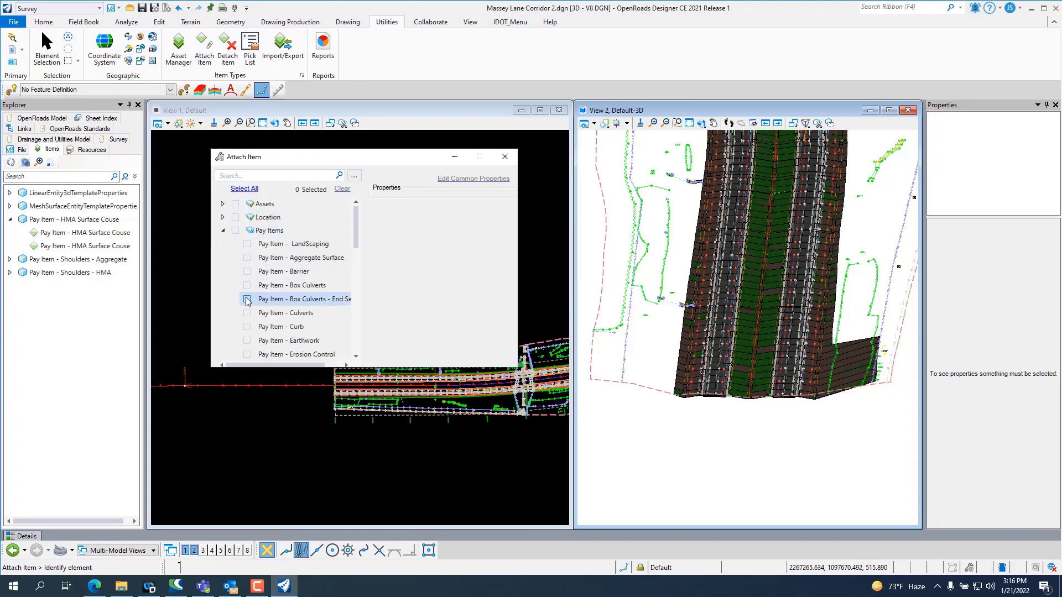
{"action": "left_click", "coordinate": [504, 157]}
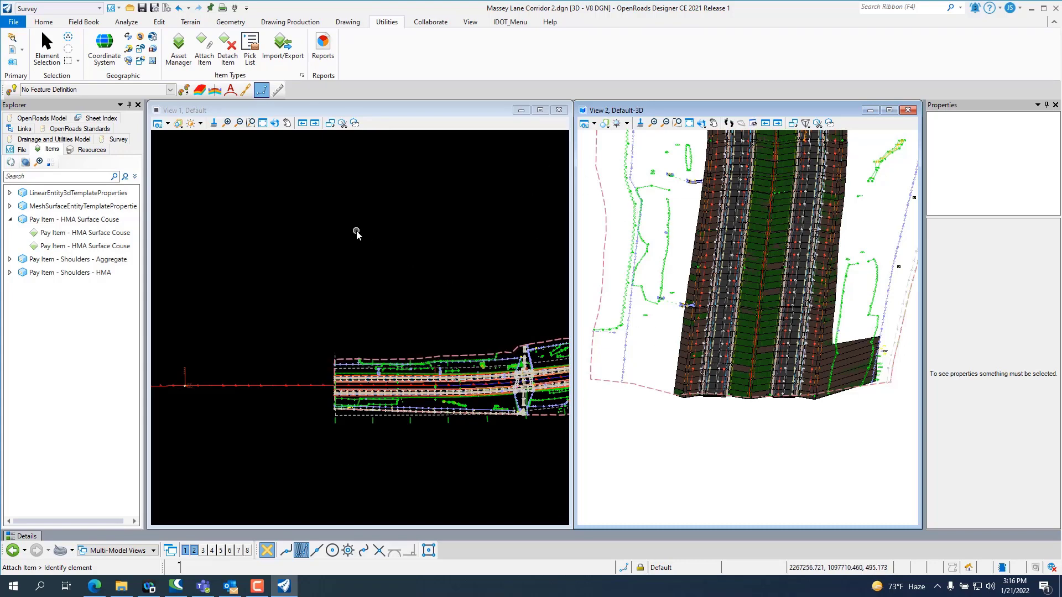
{"action": "scroll", "coordinate": [452, 385], "scroll_direction": "up", "scroll_amount": 2}
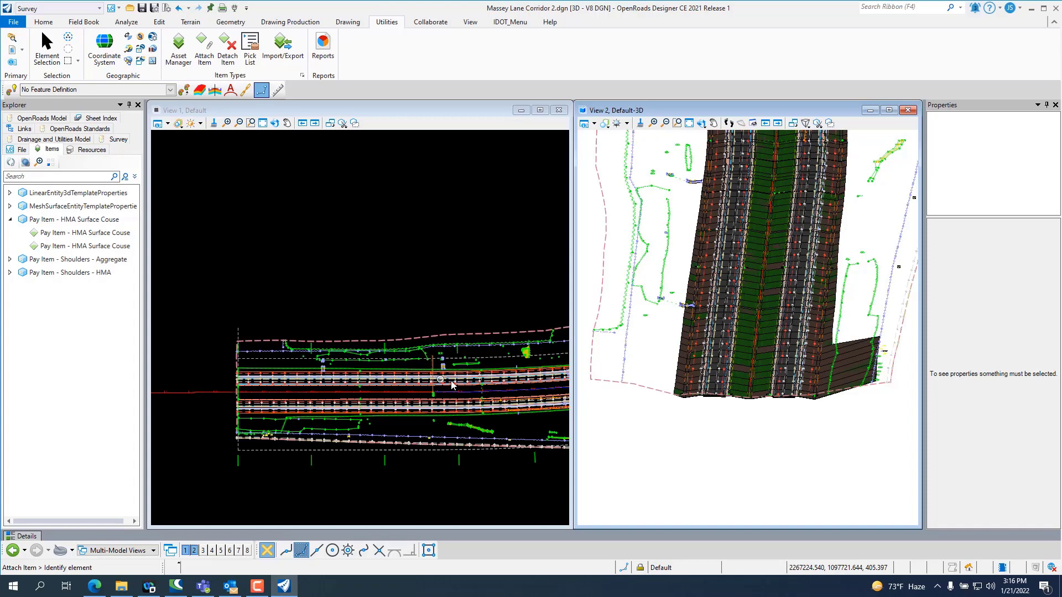
{"action": "scroll", "coordinate": [407, 381], "scroll_direction": "up", "scroll_amount": 2}
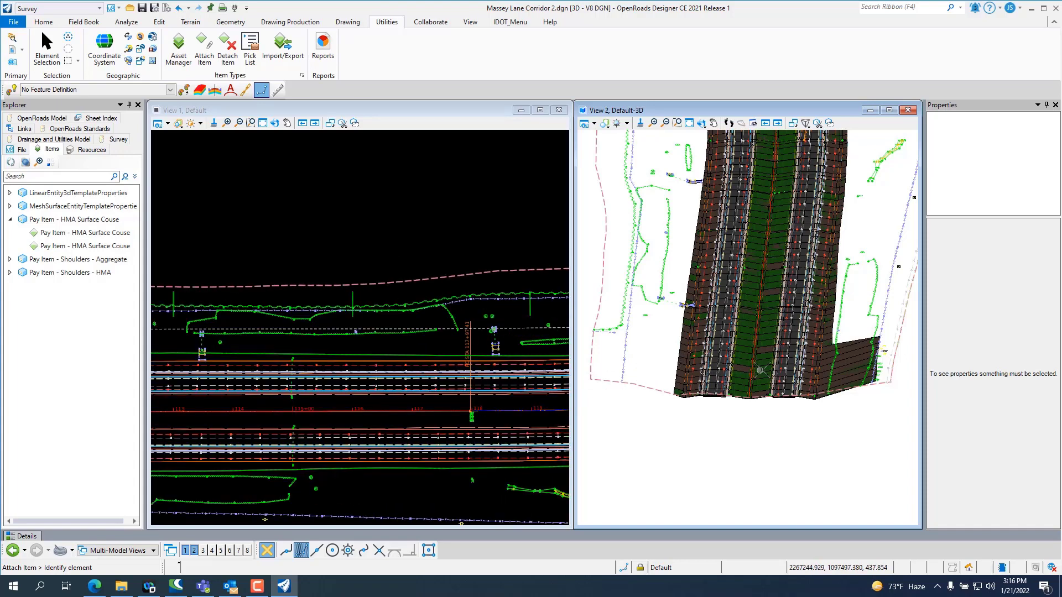
{"action": "left_click", "coordinate": [47, 50]}
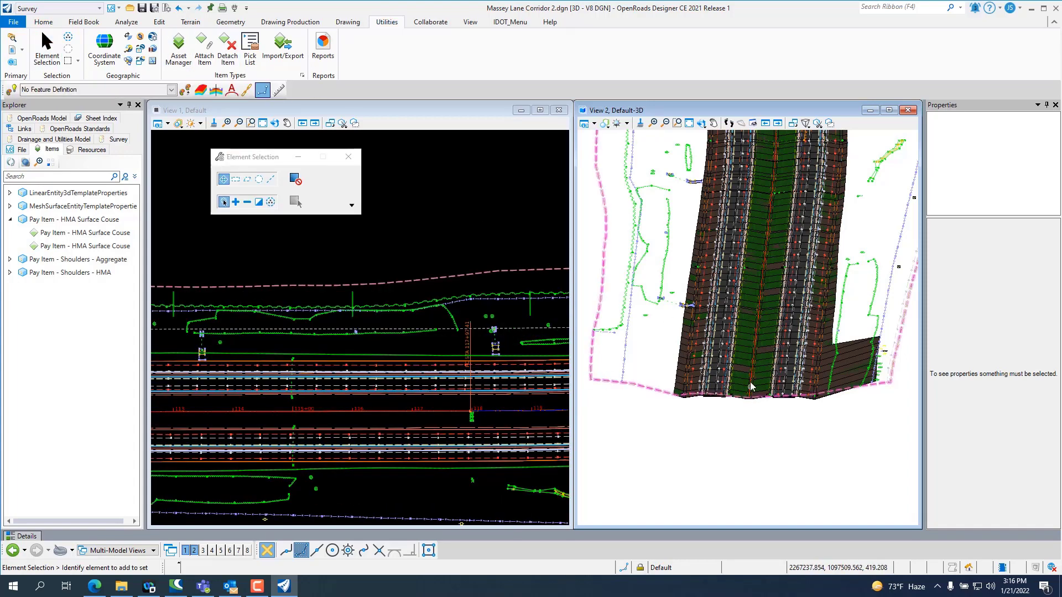
{"action": "scroll", "coordinate": [747, 367], "scroll_direction": "up", "scroll_amount": 2}
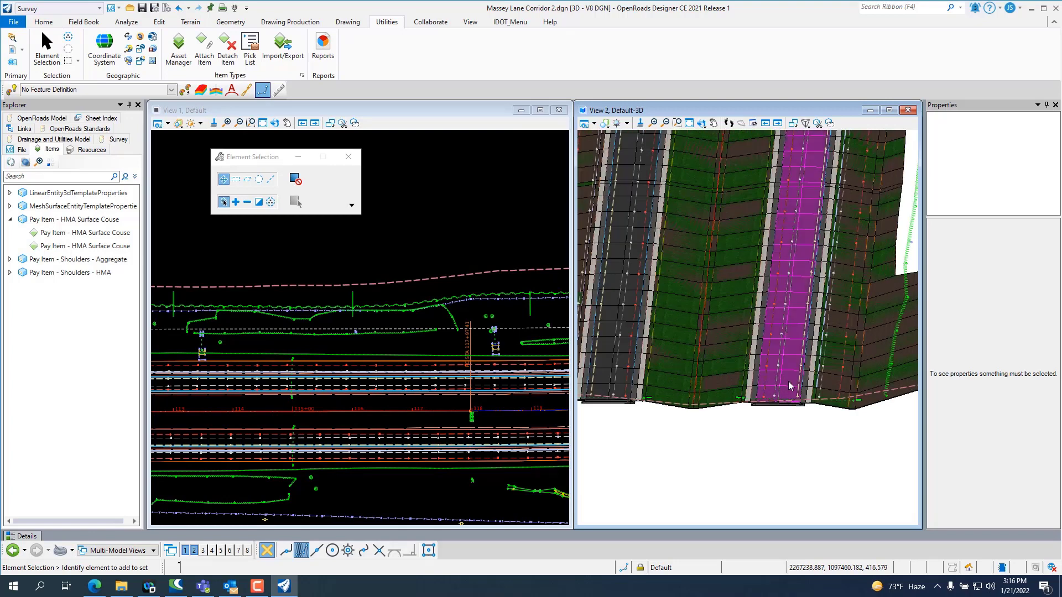
{"action": "left_click", "coordinate": [790, 385]}
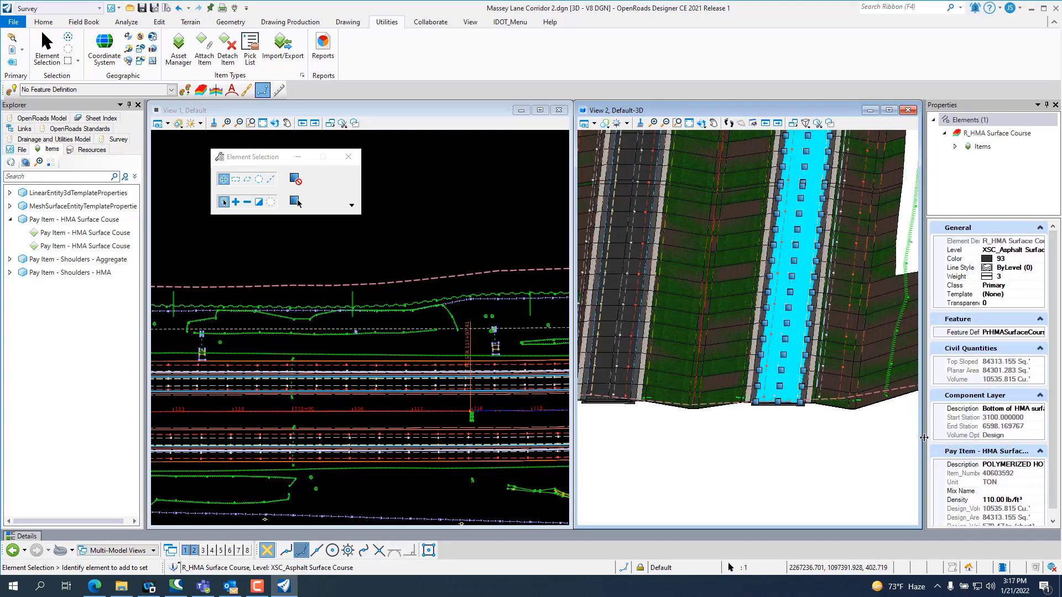
{"action": "left_click_drag", "start_coordinate": [924, 437], "coordinate": [814, 439]}
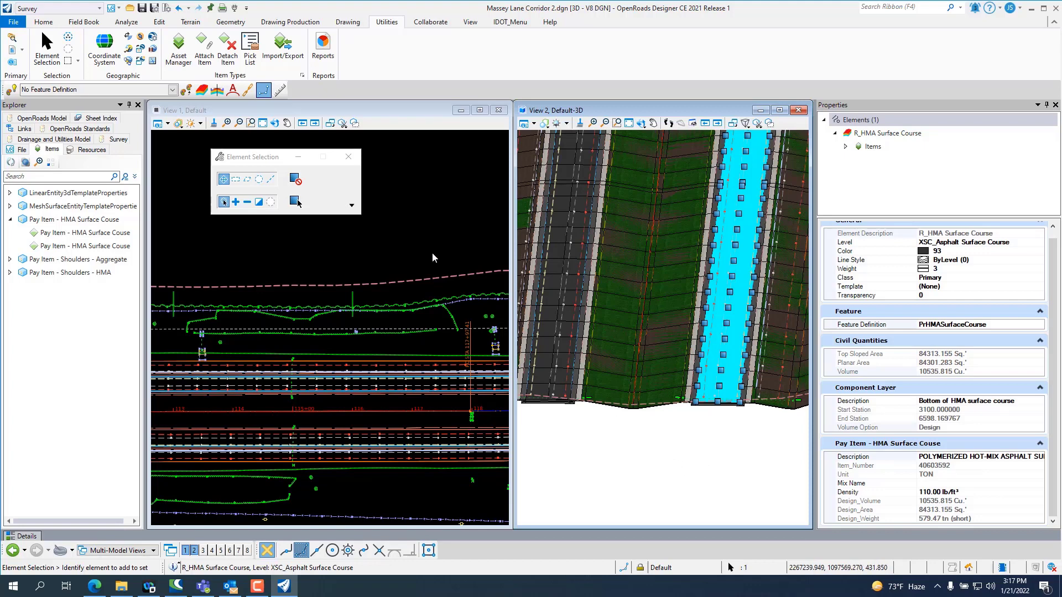
{"action": "scroll", "coordinate": [488, 398], "scroll_direction": "down", "scroll_amount": 3}
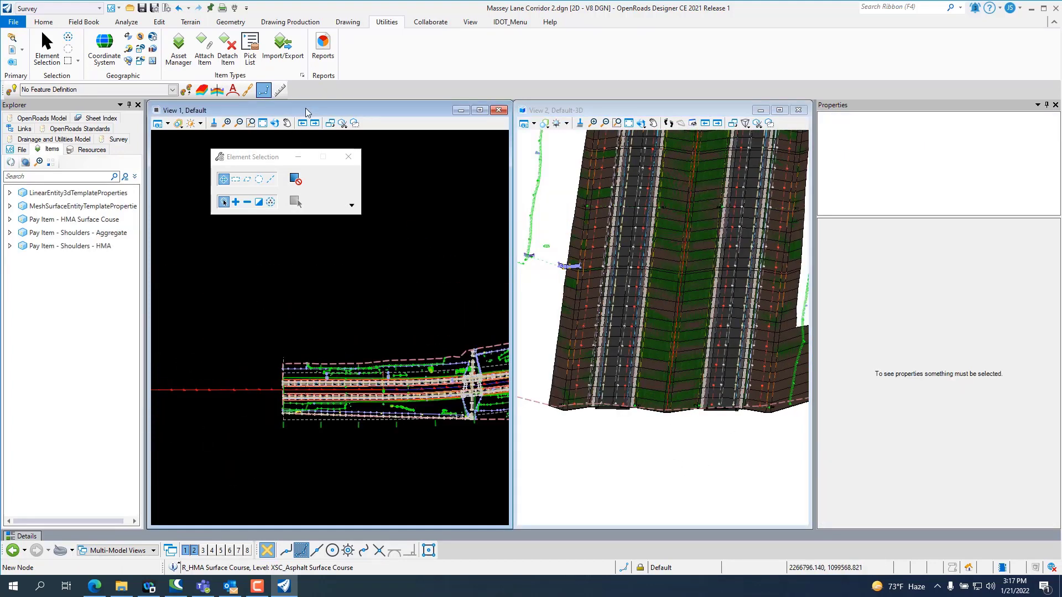
Preview the HMA Surface Course schedule results, 2 rows totalling 1154.19 tn, then close the preview
{"action": "left_click", "coordinate": [324, 48]}
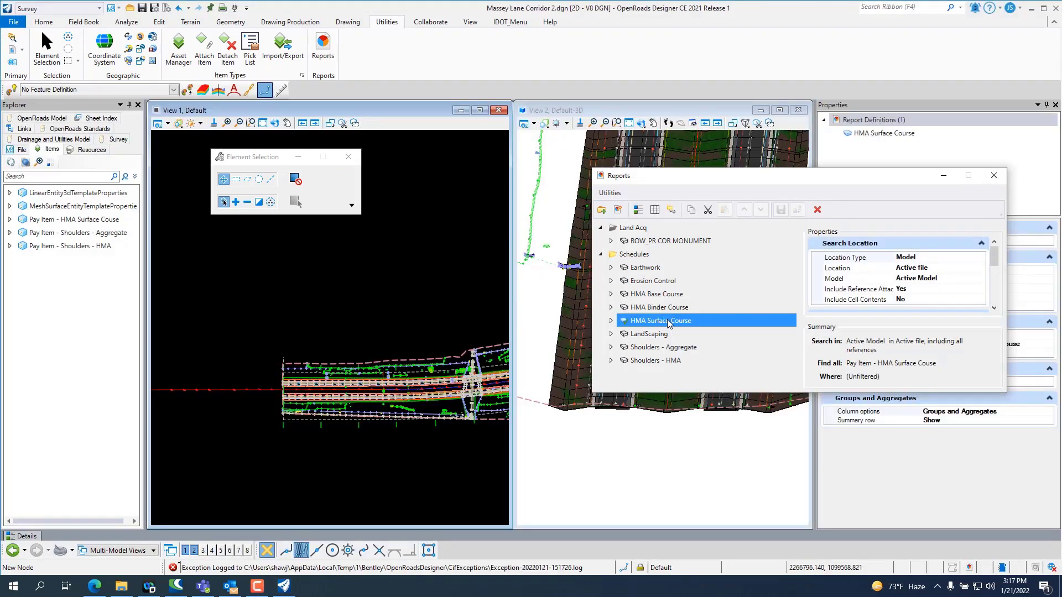
{"action": "left_click", "coordinate": [637, 210]}
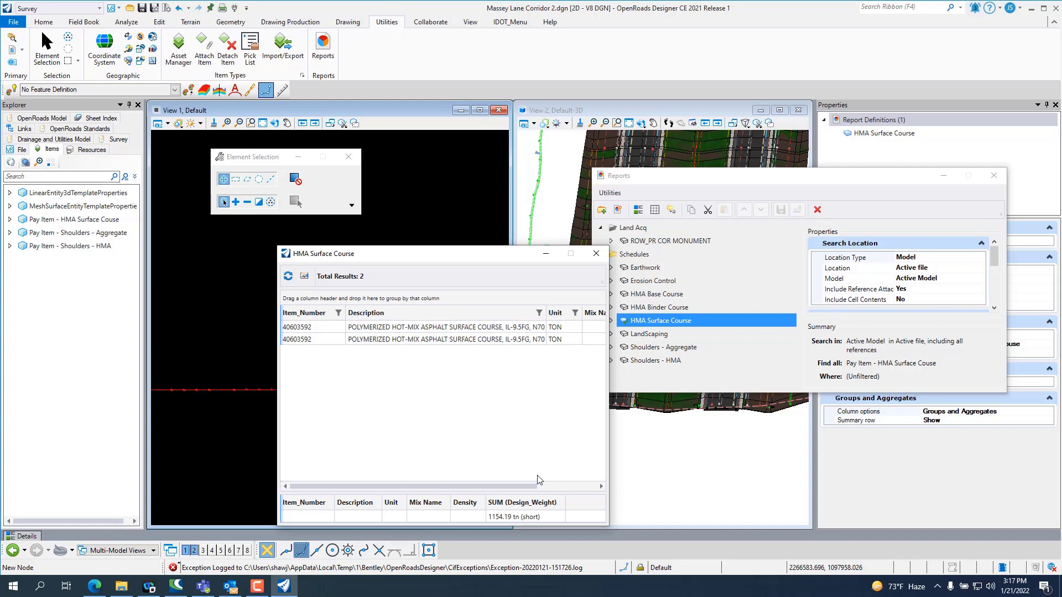
{"action": "left_click_drag", "start_coordinate": [524, 484], "coordinate": [575, 485]}
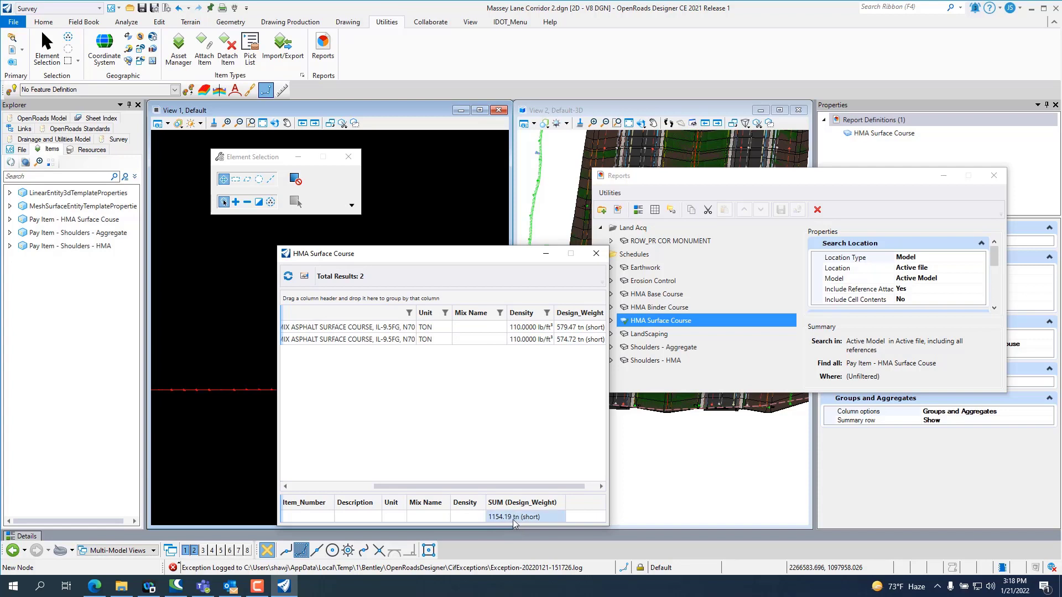
{"action": "left_click", "coordinate": [595, 253]}
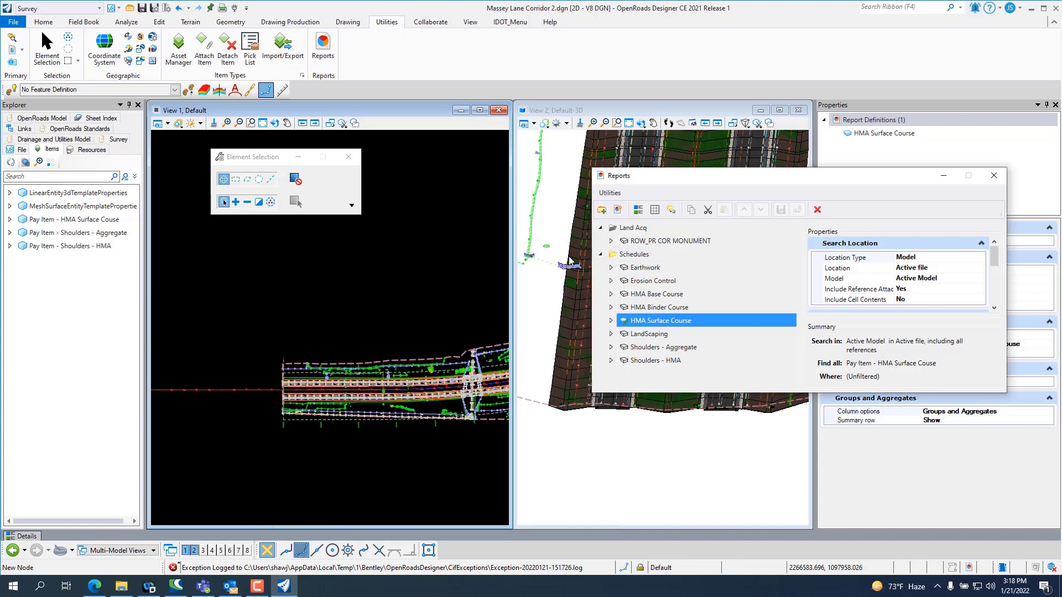
Place the HMA Surface Course report as a table in View 1 using the Schedules seed
{"action": "left_click", "coordinate": [654, 210]}
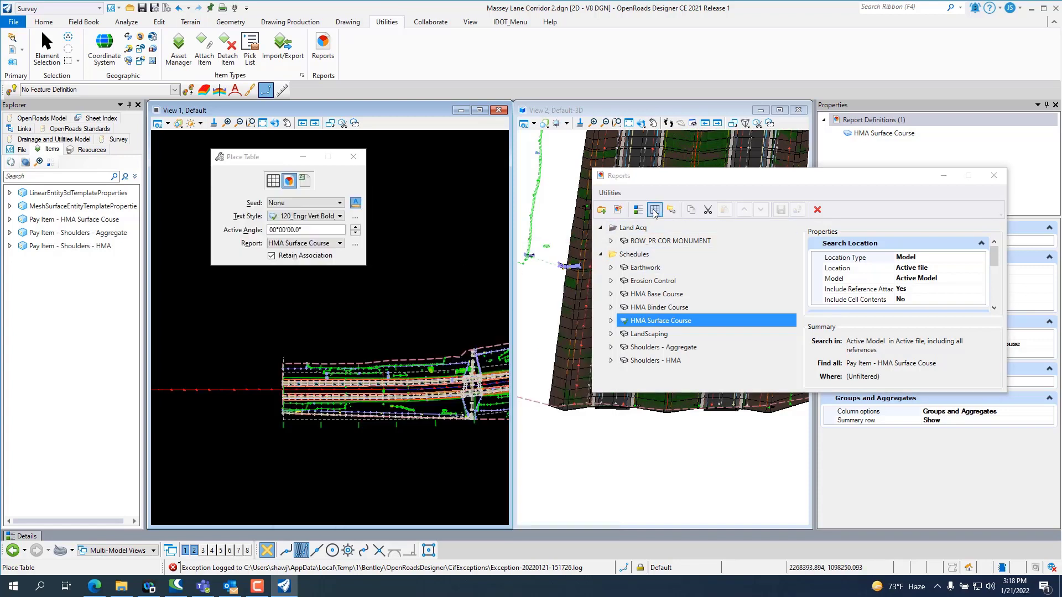
{"action": "left_click", "coordinate": [288, 205]}
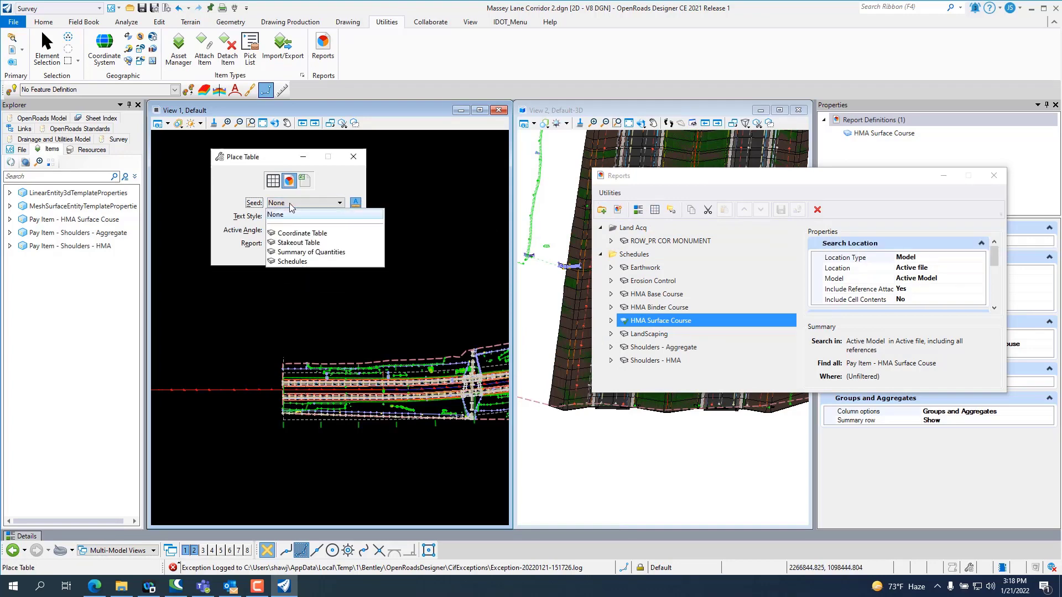
{"action": "left_click", "coordinate": [293, 260]}
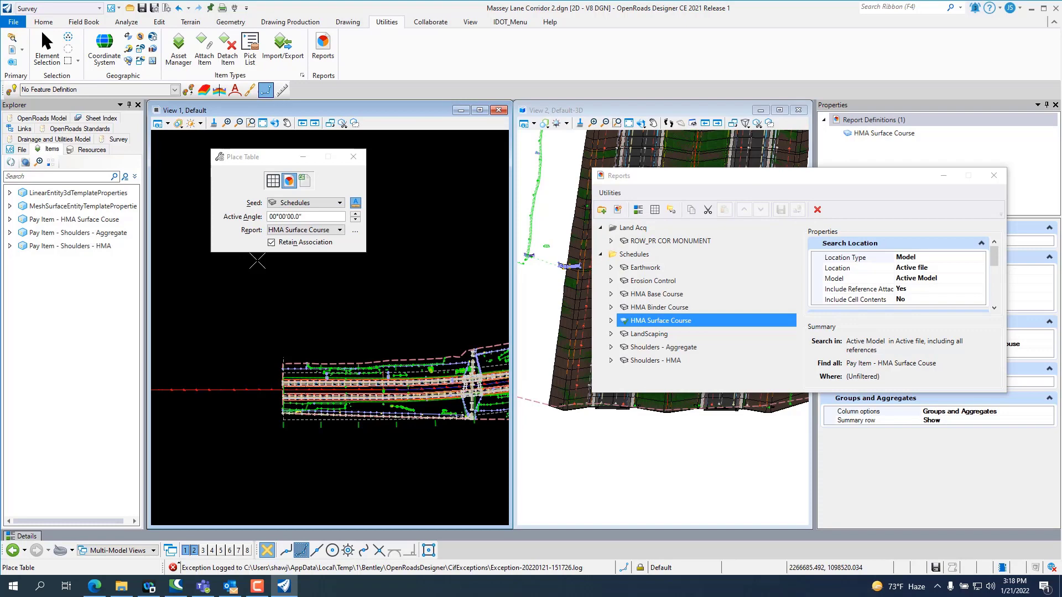
{"action": "scroll", "coordinate": [360, 337], "scroll_direction": "down", "scroll_amount": 1}
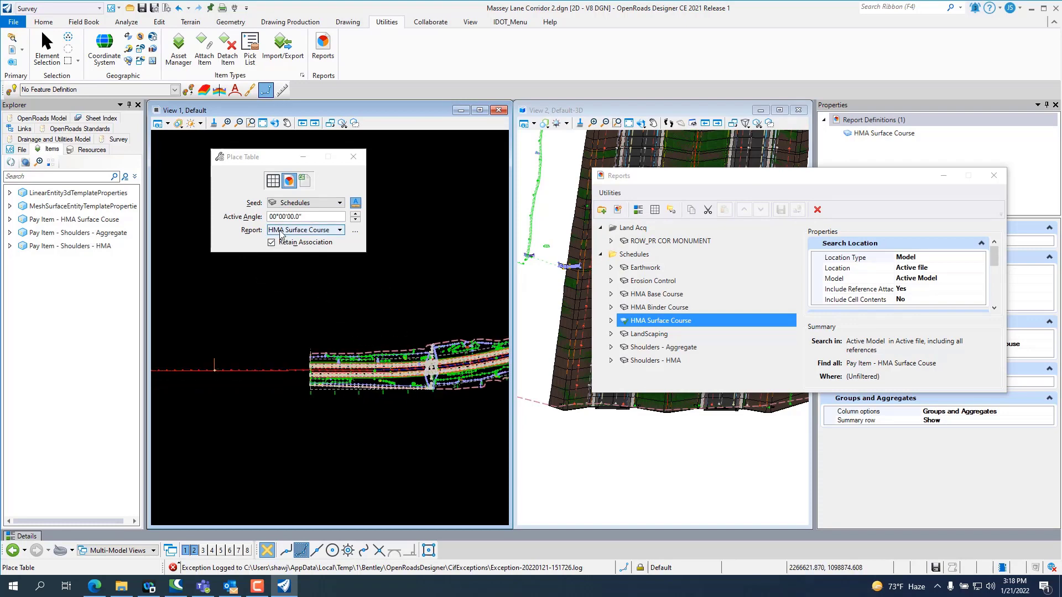
{"action": "scroll", "coordinate": [261, 283], "scroll_direction": "up", "scroll_amount": 3}
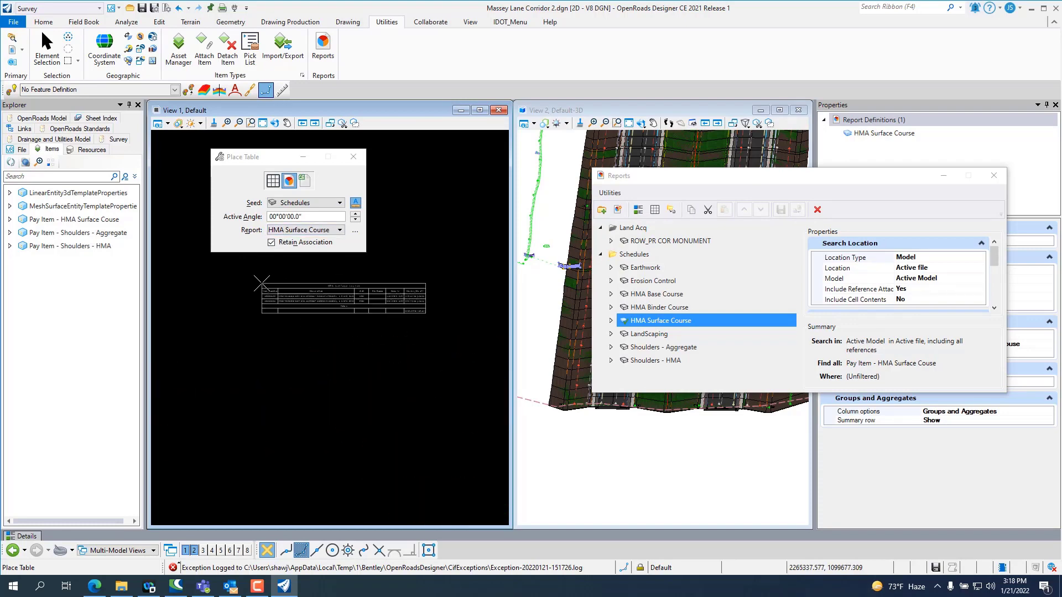
{"action": "left_click", "coordinate": [244, 301]}
Export the report results to an Excel workbook named HMA Surface Course.xlsx
{"action": "scroll", "coordinate": [338, 328], "scroll_direction": "up", "scroll_amount": 3}
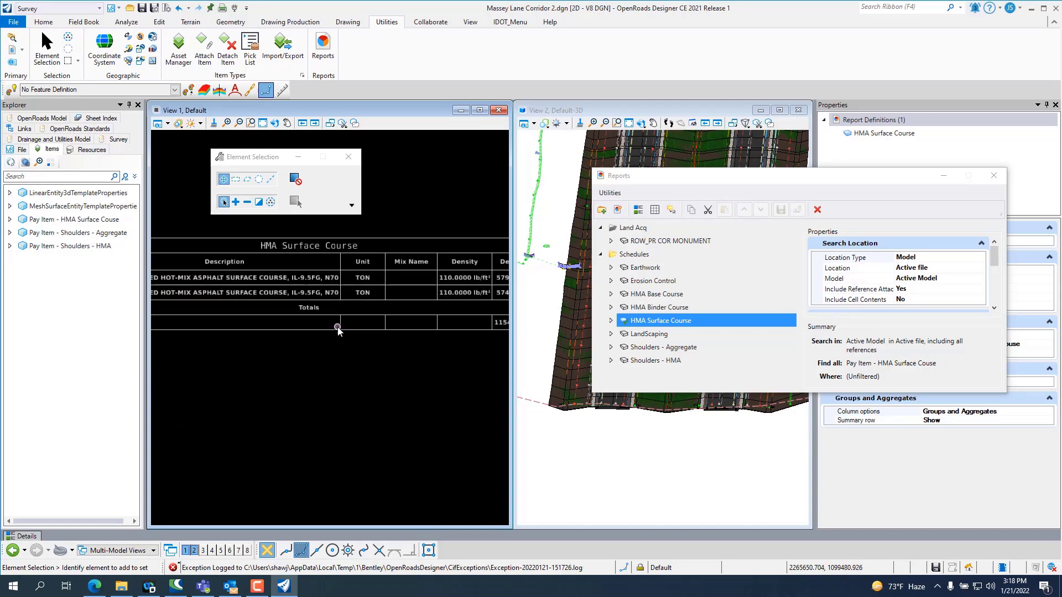
{"action": "scroll", "coordinate": [338, 328], "scroll_direction": "down", "scroll_amount": 2}
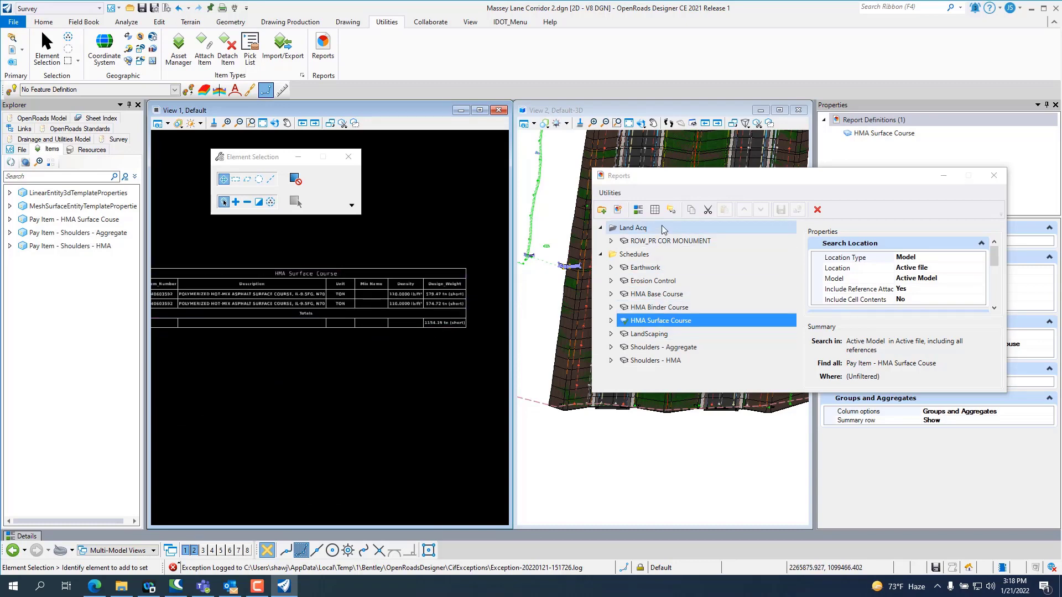
{"action": "left_click", "coordinate": [670, 210]}
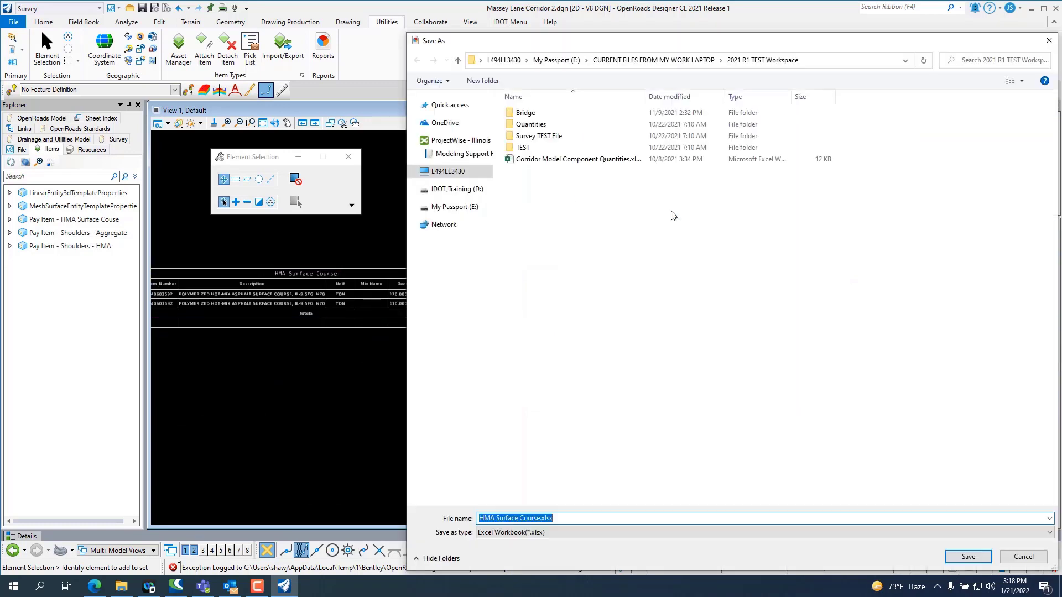
{"action": "left_click", "coordinate": [968, 557]}
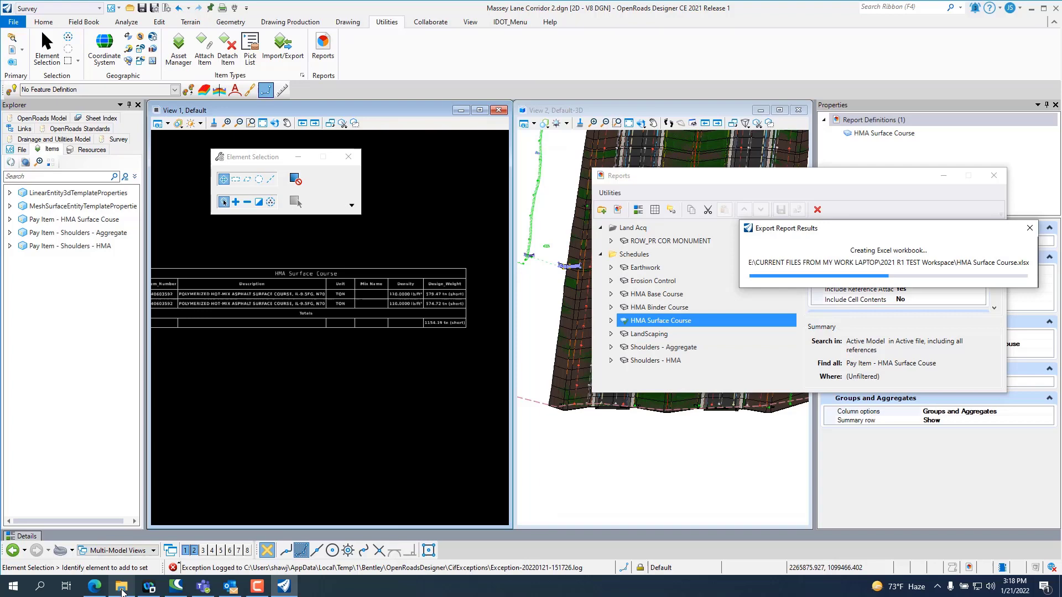
Select the new HMA Surface Course.xlsx (10 KB) in the 2021 R1 TEST Workspace folder
{"action": "left_click", "coordinate": [119, 539]}
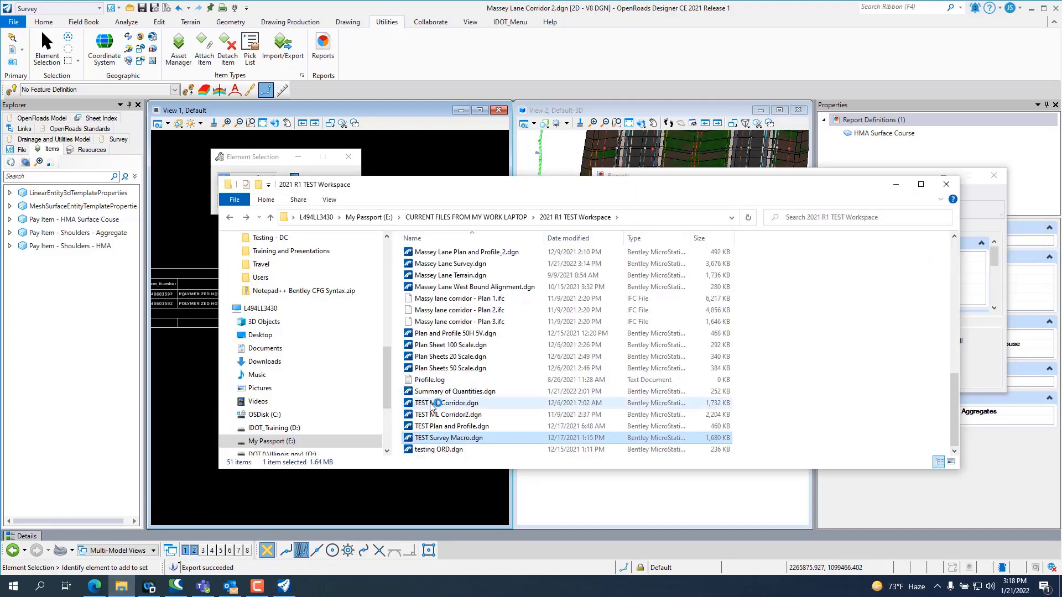
{"action": "scroll", "coordinate": [432, 407], "scroll_direction": "up", "scroll_amount": 11}
{"action": "scroll", "coordinate": [432, 408], "scroll_direction": "down", "scroll_amount": 3}
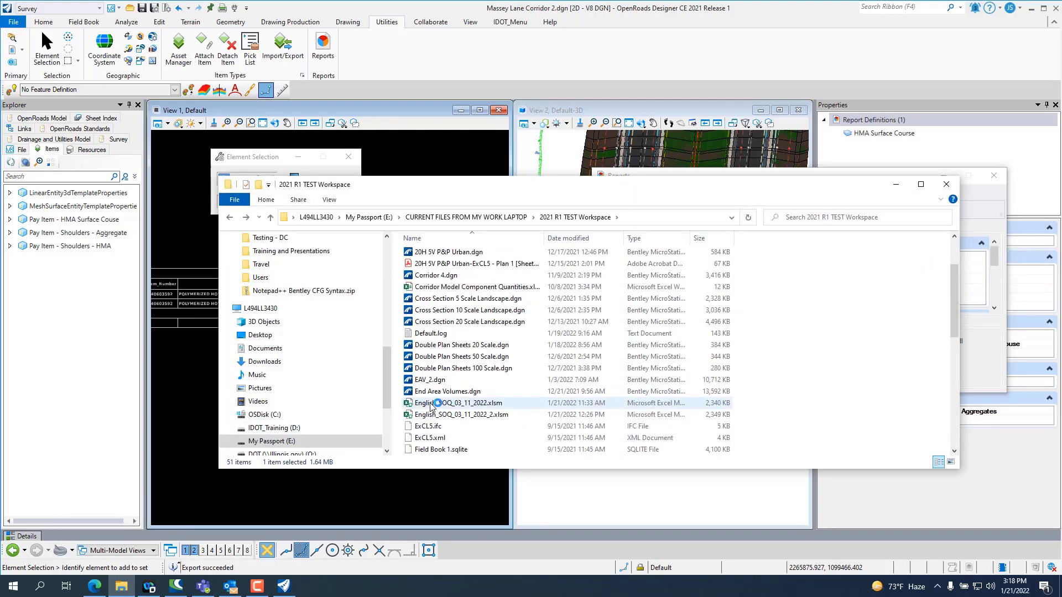
{"action": "scroll", "coordinate": [430, 406], "scroll_direction": "down", "scroll_amount": 1}
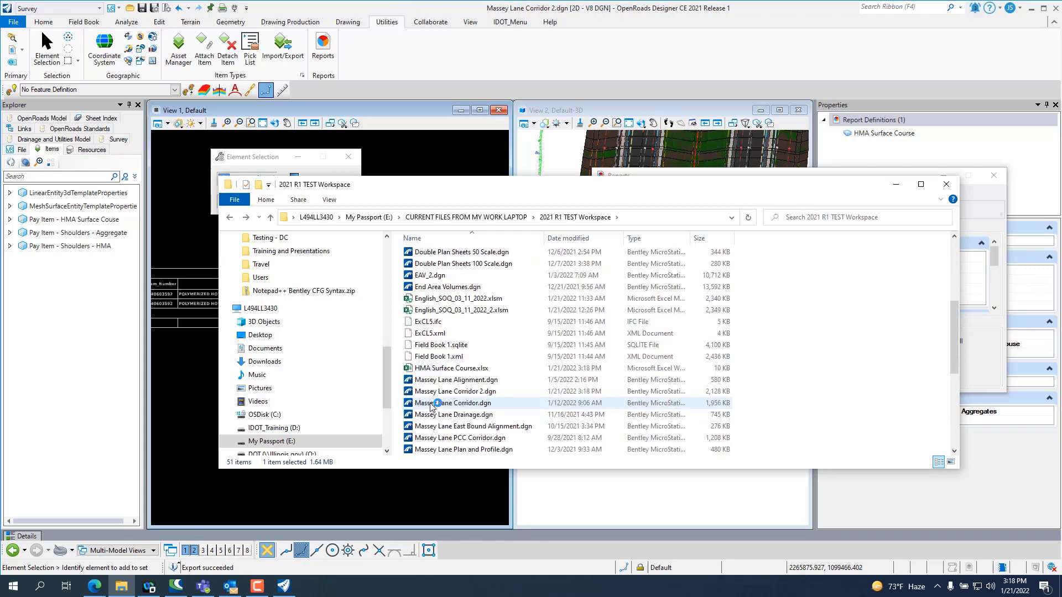
{"action": "left_click", "coordinate": [441, 369]}
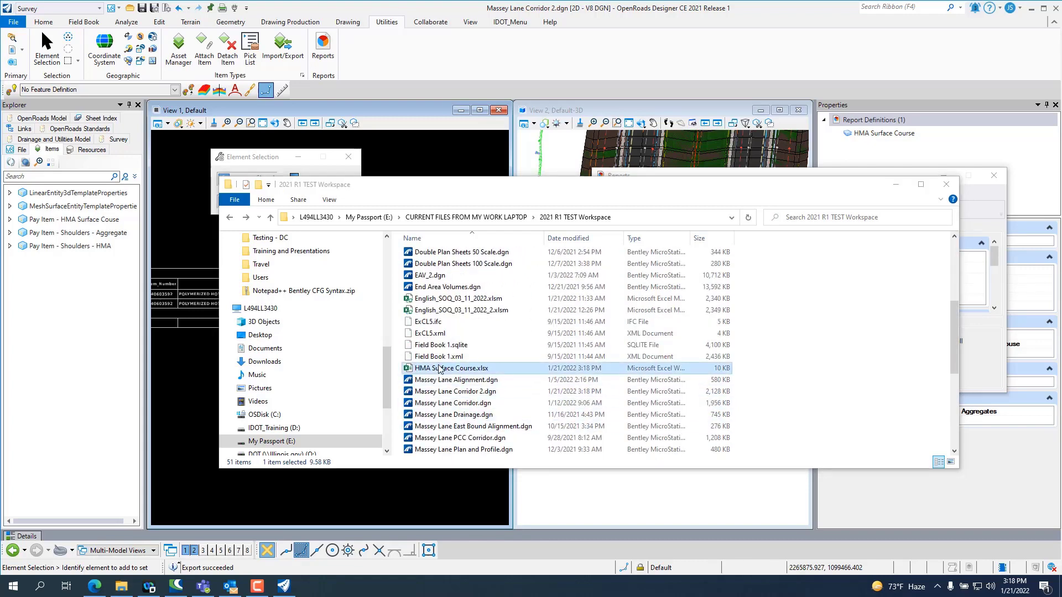
Open HMA Surface Course.xlsx in Excel, check its two rows totalling 1154.19 tn, then close it
{"action": "left_click", "coordinate": [986, 231]}
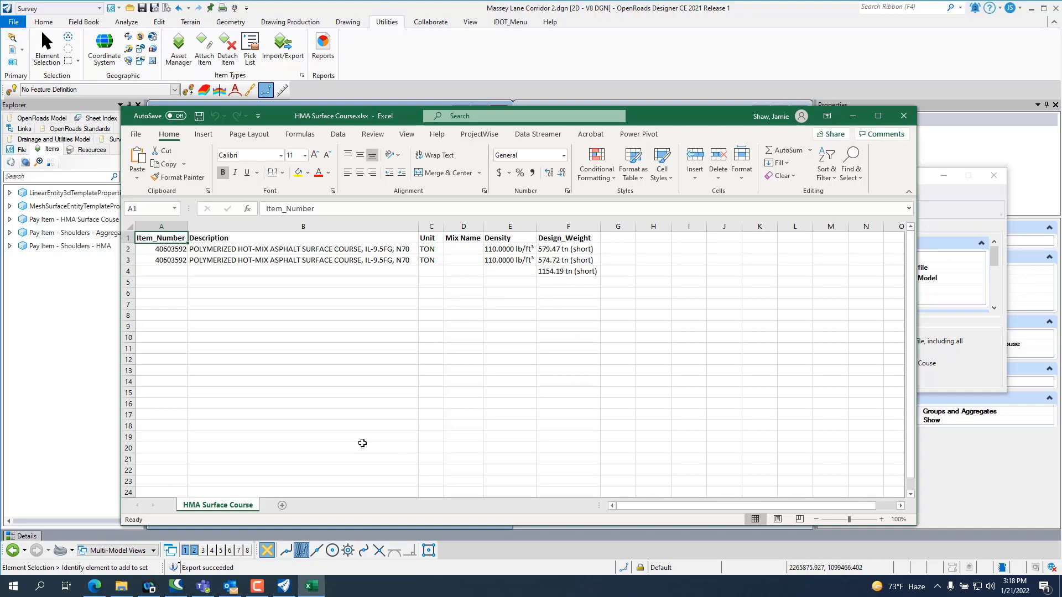
{"action": "left_click", "coordinate": [903, 115]}
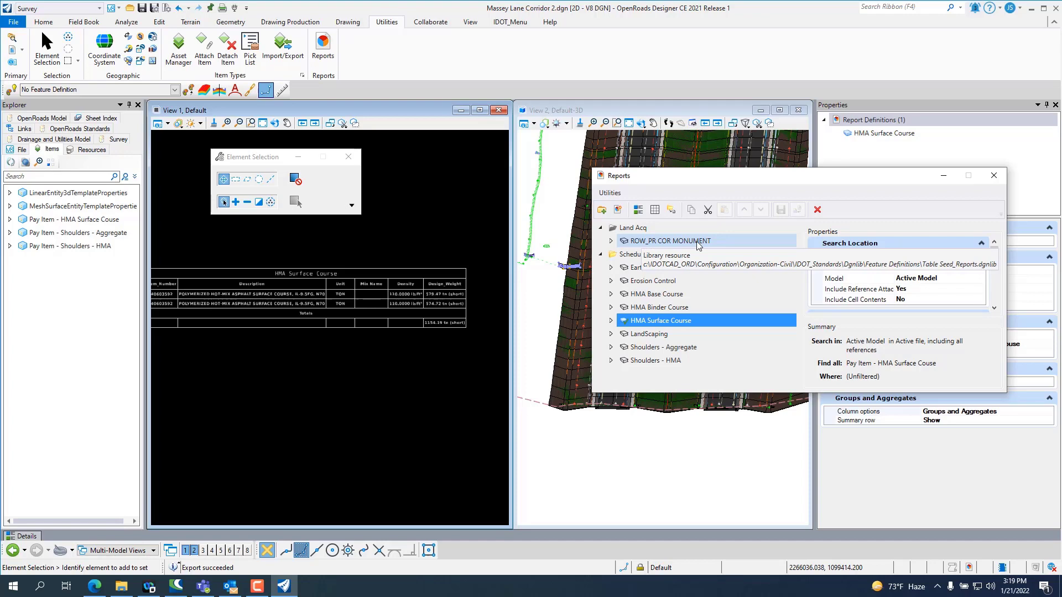
{"action": "scroll", "coordinate": [327, 336], "scroll_direction": "down", "scroll_amount": 5}
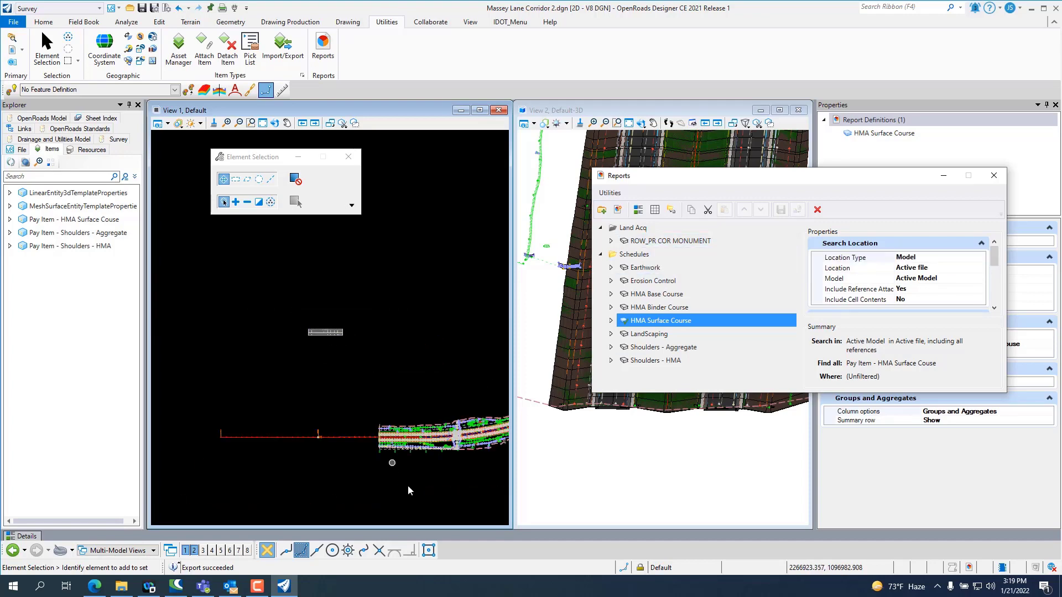
{"action": "scroll", "coordinate": [387, 454], "scroll_direction": "up", "scroll_amount": 8}
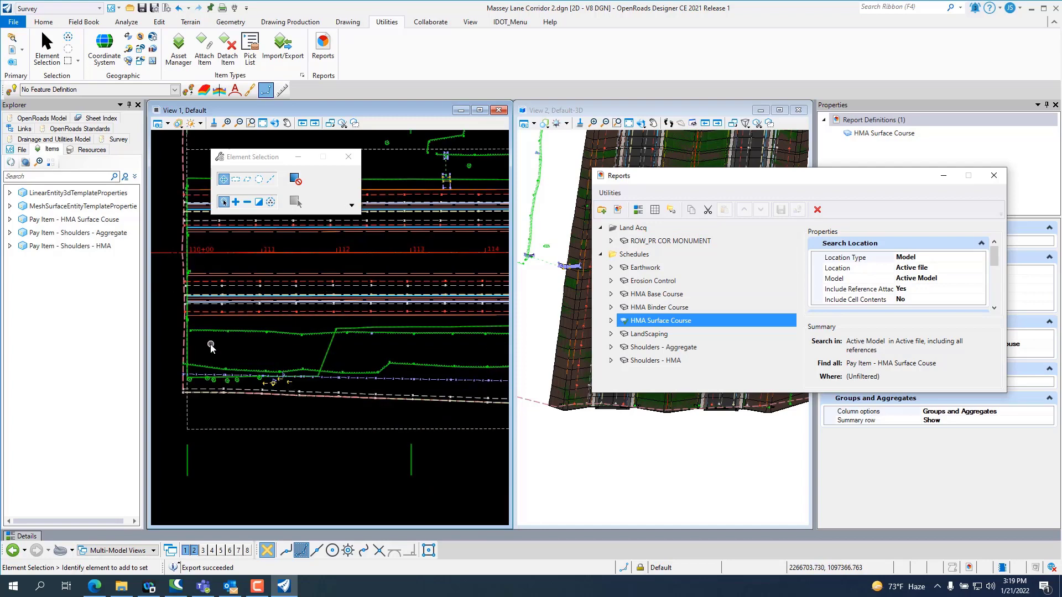
{"action": "mouse_move", "coordinate": [302, 339]}
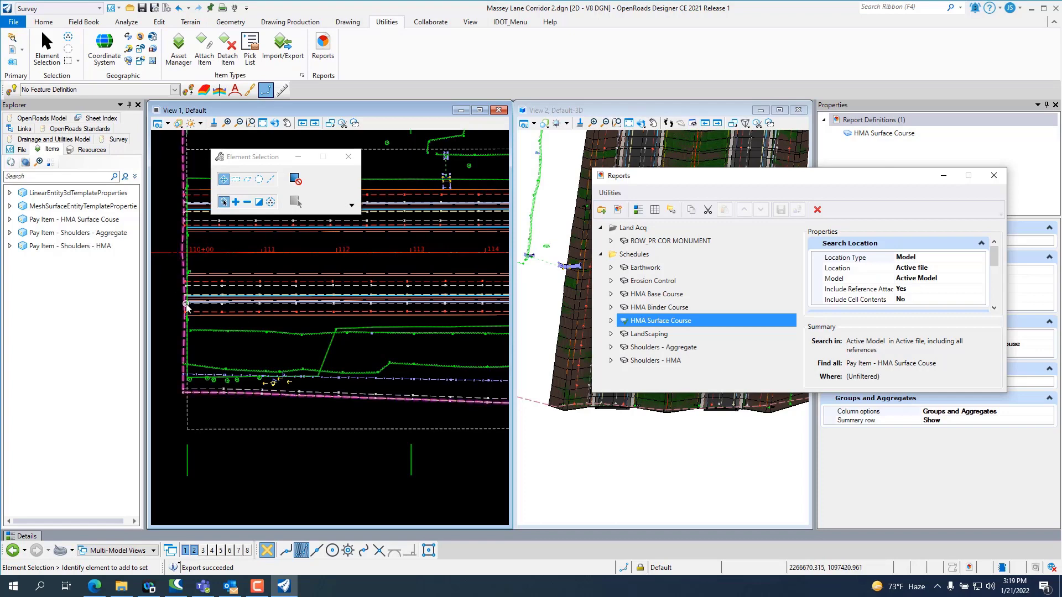
{"action": "mouse_move", "coordinate": [186, 308]}
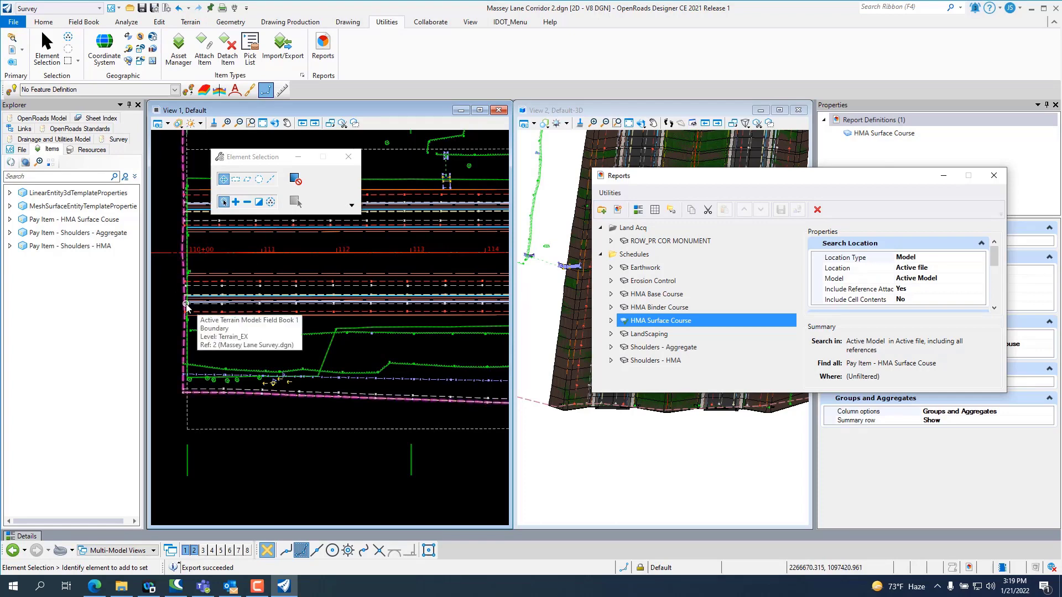
{"action": "scroll", "coordinate": [226, 362], "scroll_direction": "down", "scroll_amount": 1}
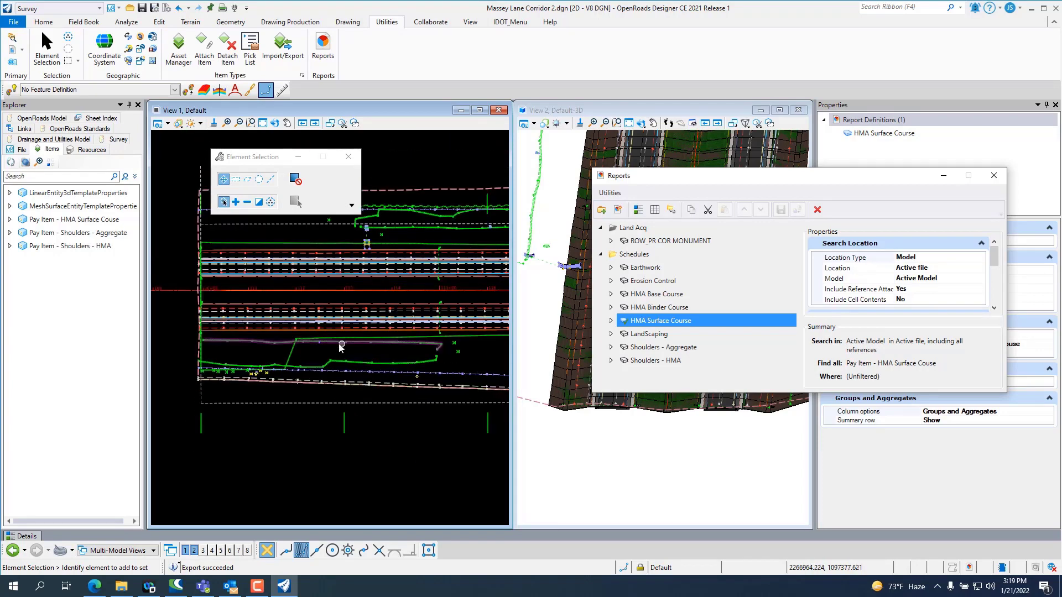
{"action": "scroll", "coordinate": [303, 345], "scroll_direction": "up", "scroll_amount": 1}
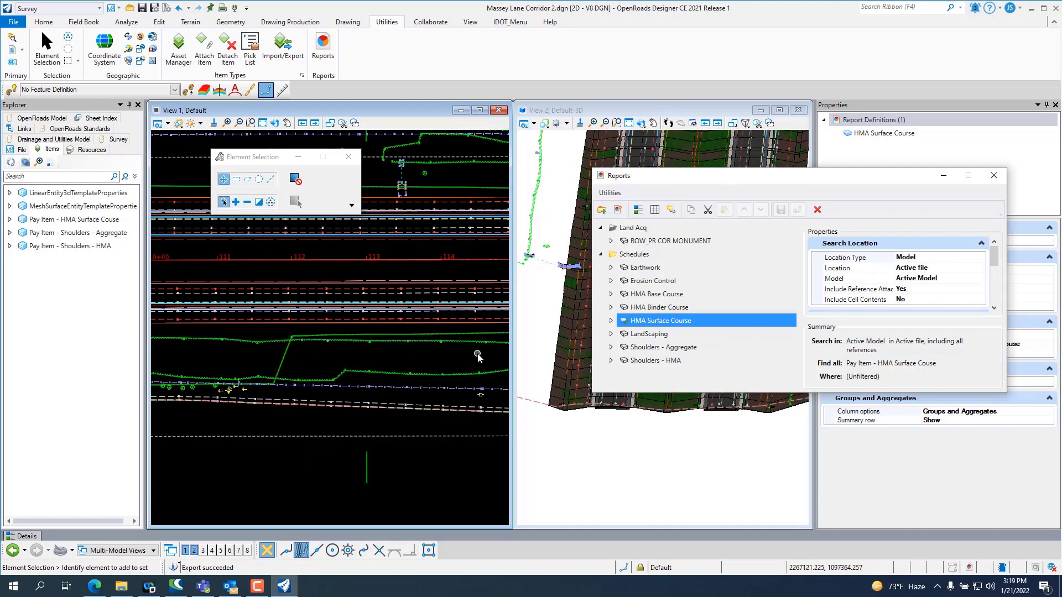
{"action": "scroll", "coordinate": [478, 356], "scroll_direction": "down", "scroll_amount": 2}
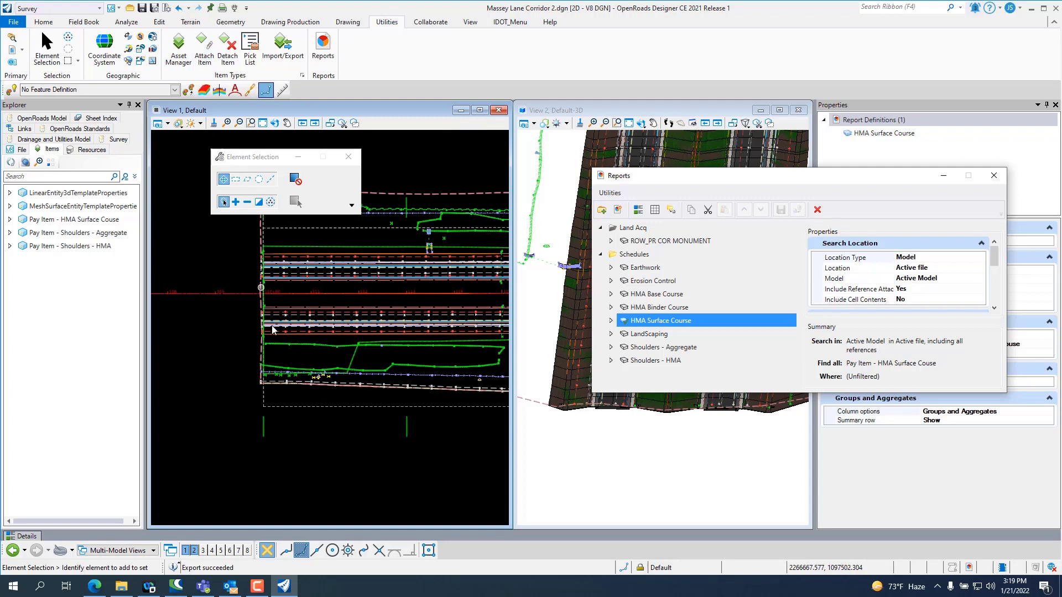
{"action": "scroll", "coordinate": [467, 423], "scroll_direction": "down", "scroll_amount": 1}
{"action": "scroll", "coordinate": [467, 423], "scroll_direction": "down", "scroll_amount": 5}
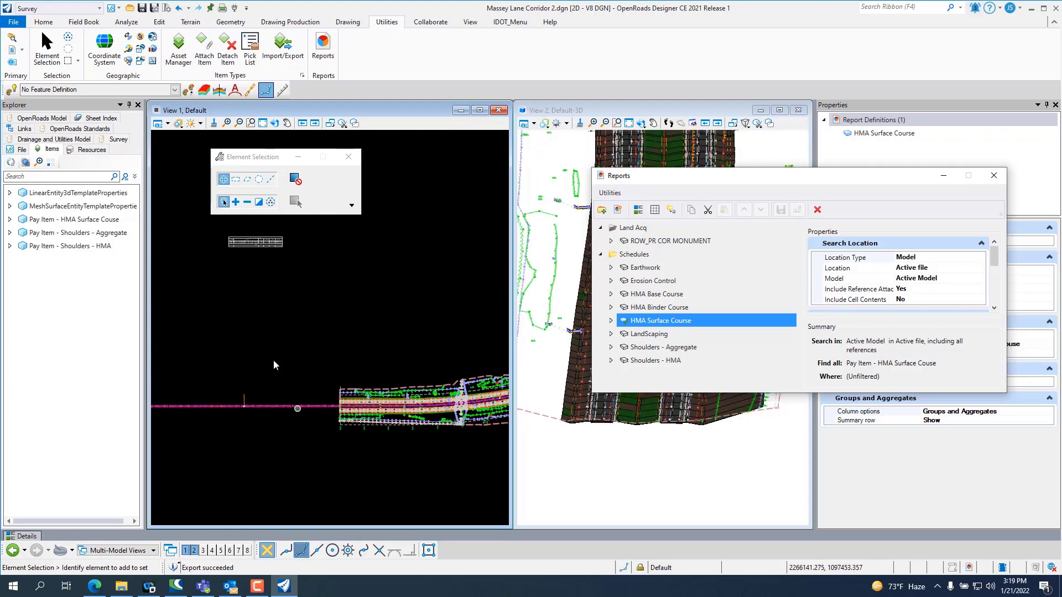
{"action": "scroll", "coordinate": [252, 235], "scroll_direction": "up", "scroll_amount": 2}
{"action": "left_click", "coordinate": [253, 244]}
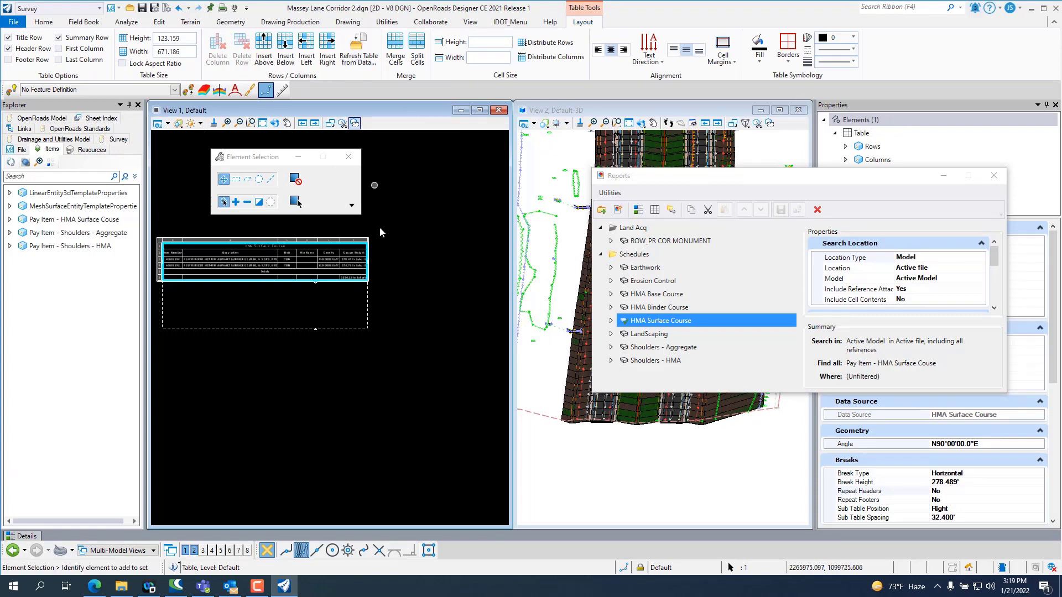
Deselect the placed table, close the Reports manager, and zoom View 1 onto the table
{"action": "left_click", "coordinate": [308, 392]}
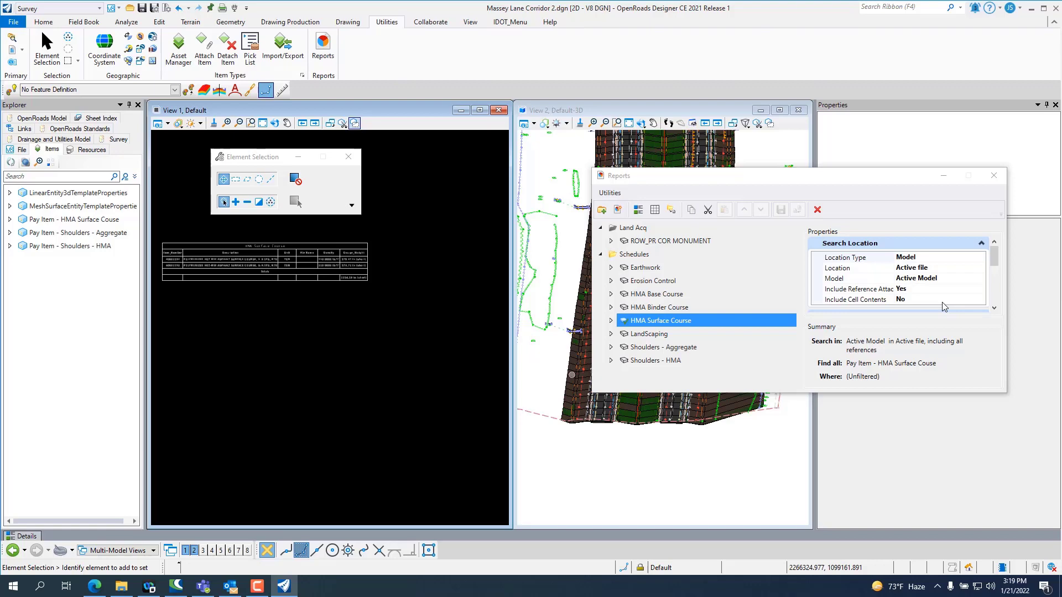
{"action": "left_click", "coordinate": [993, 175]}
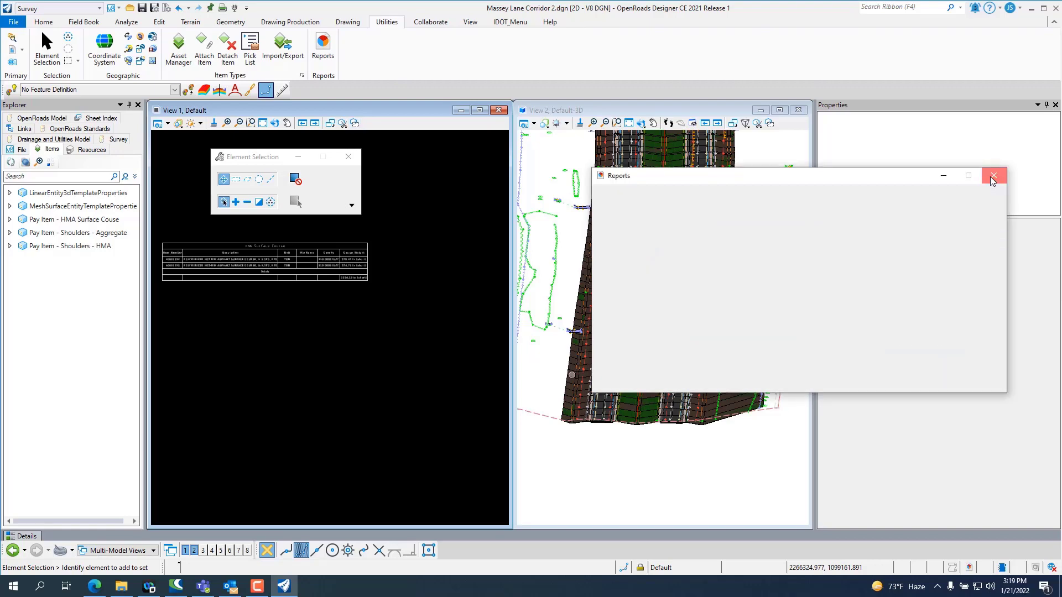
{"action": "scroll", "coordinate": [376, 334], "scroll_direction": "up", "scroll_amount": 2}
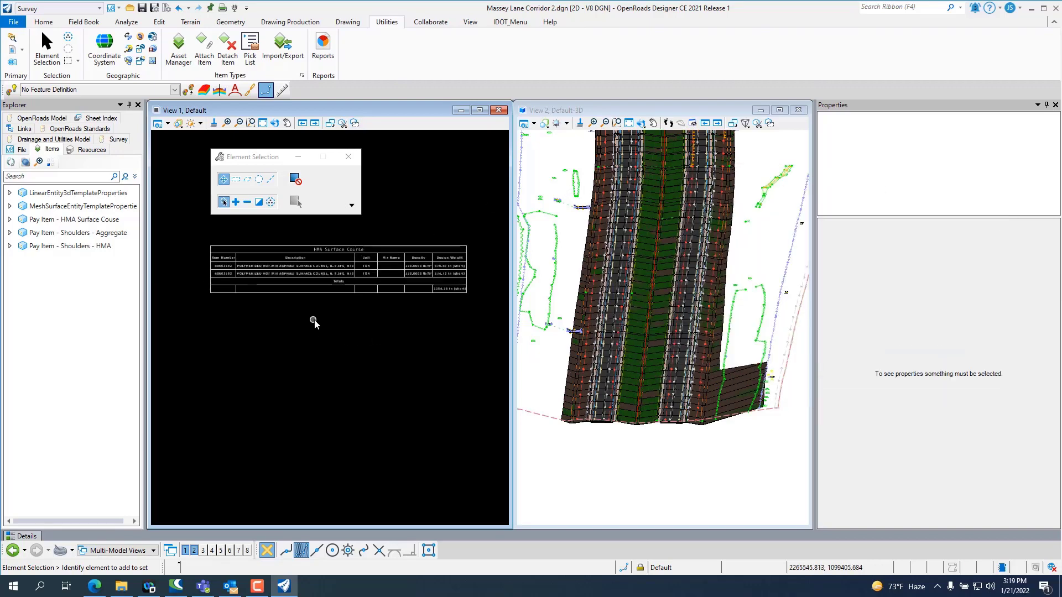